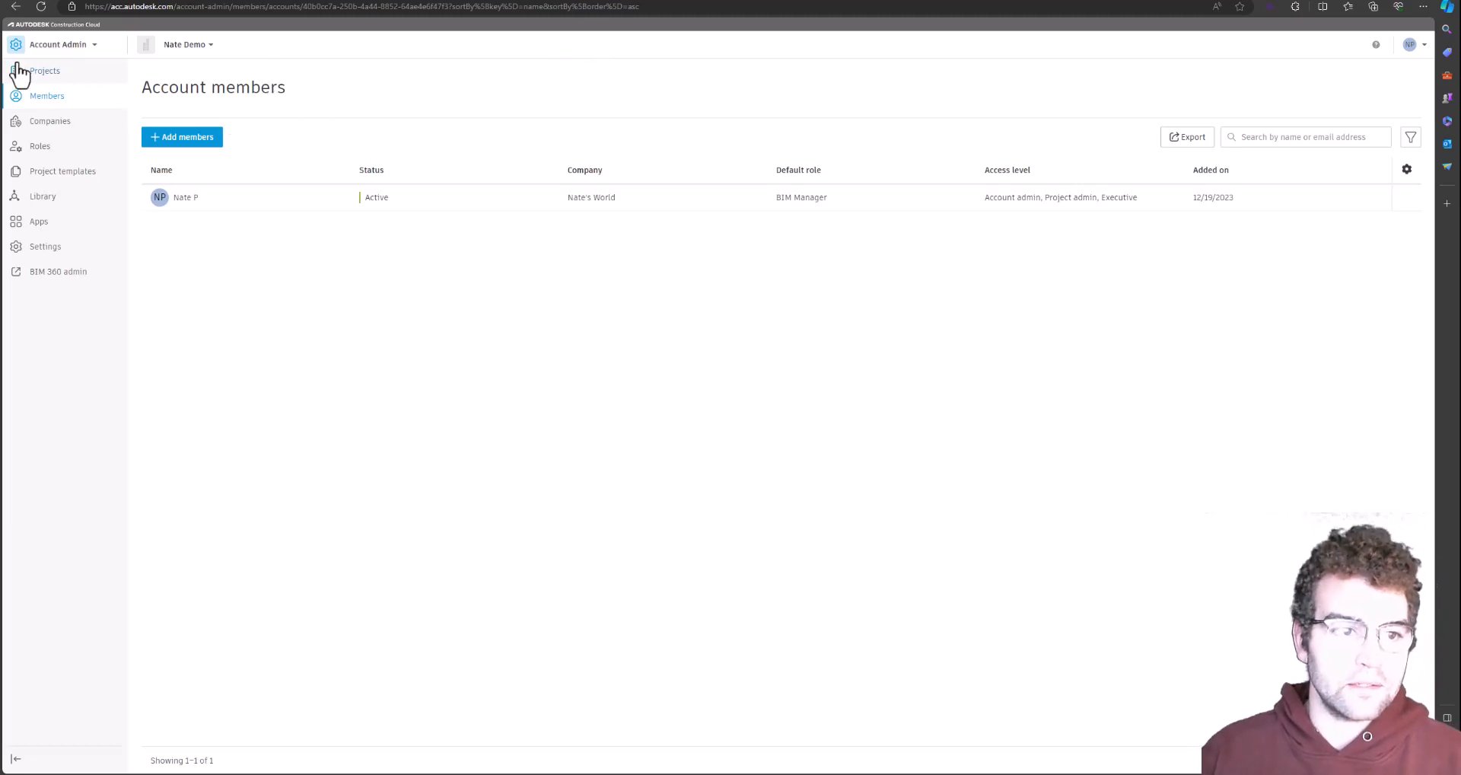
Go from the account's home dashboard back to account administration's Members list
{"action": "left_click", "coordinate": [76, 45]}
{"action": "left_click", "coordinate": [71, 82]}
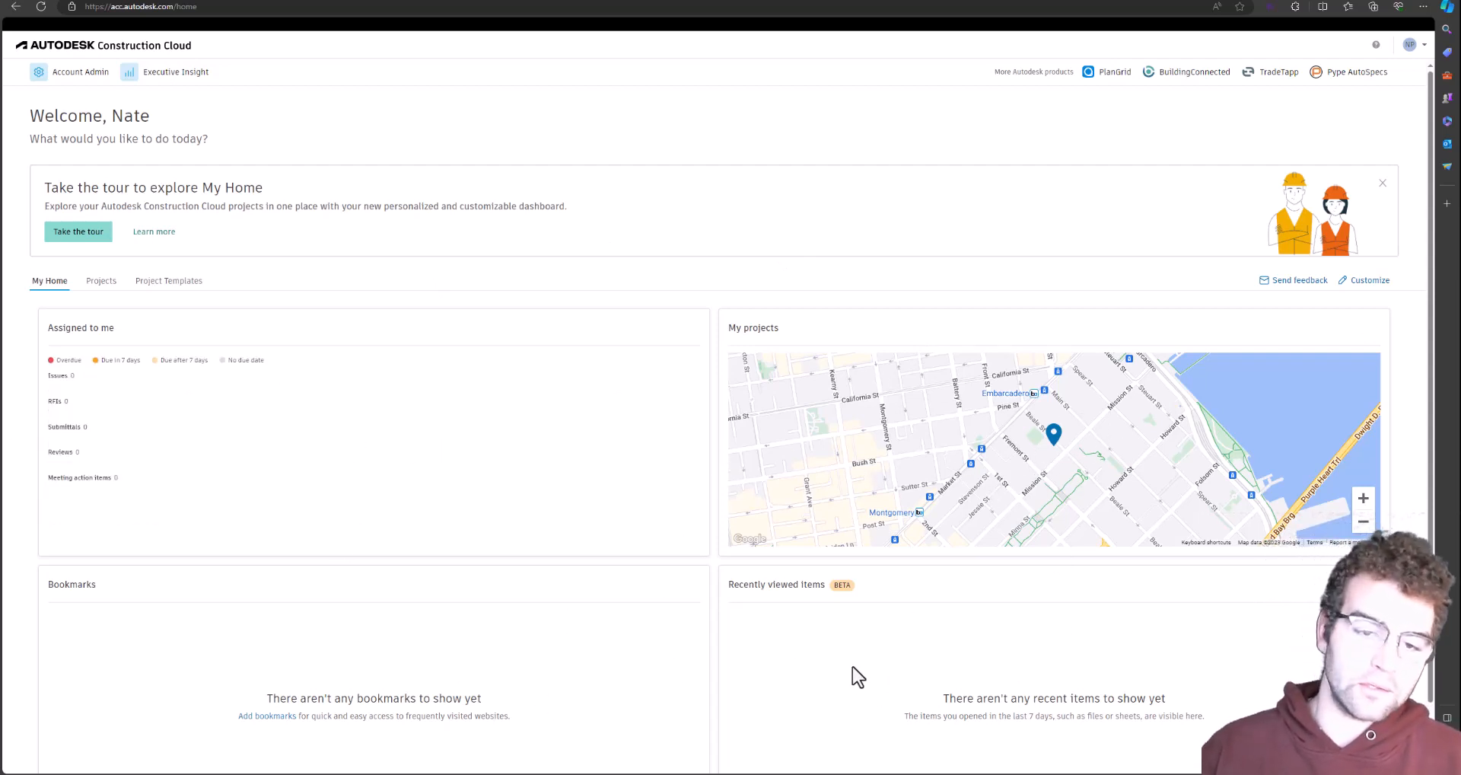
{"action": "left_click", "coordinate": [86, 74]}
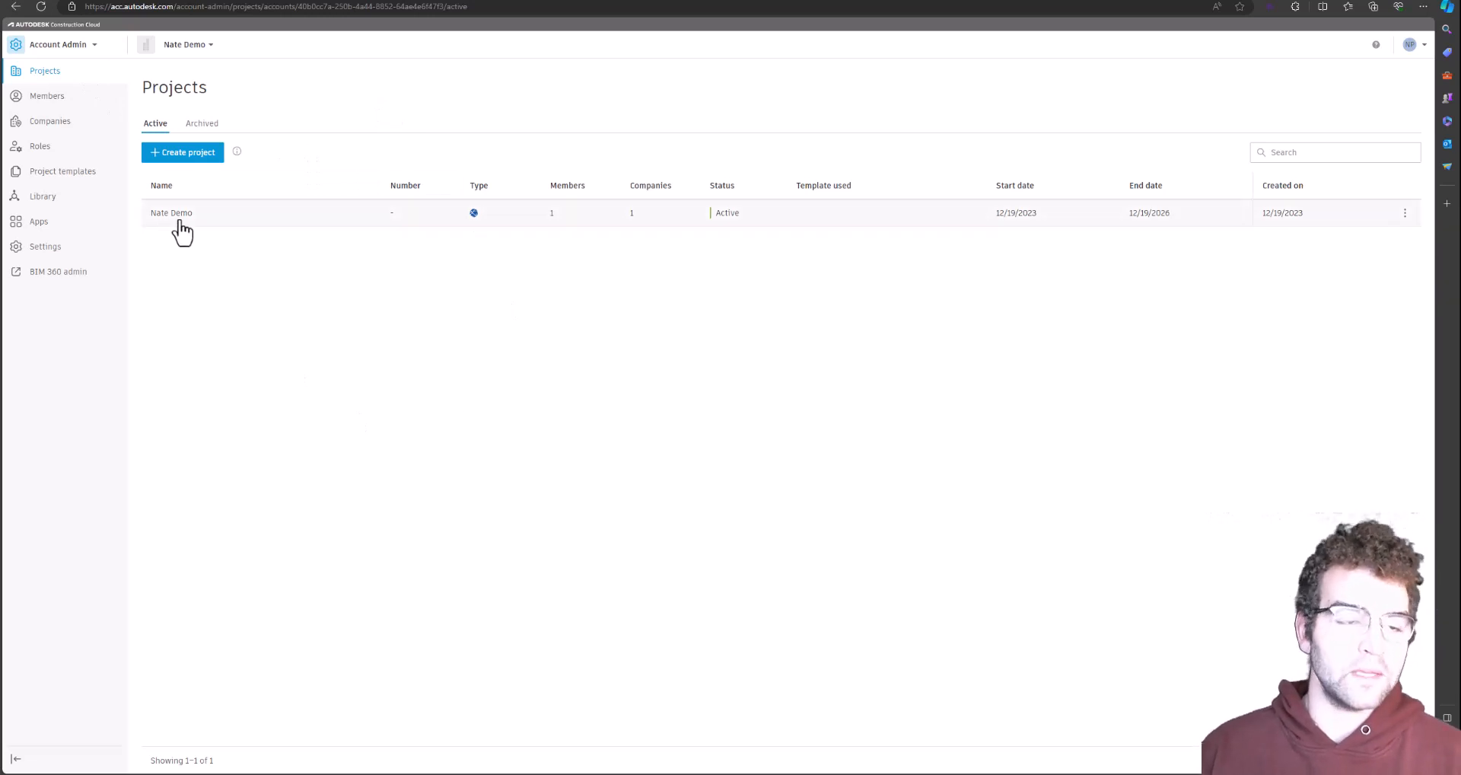
{"action": "left_click", "coordinate": [47, 96]}
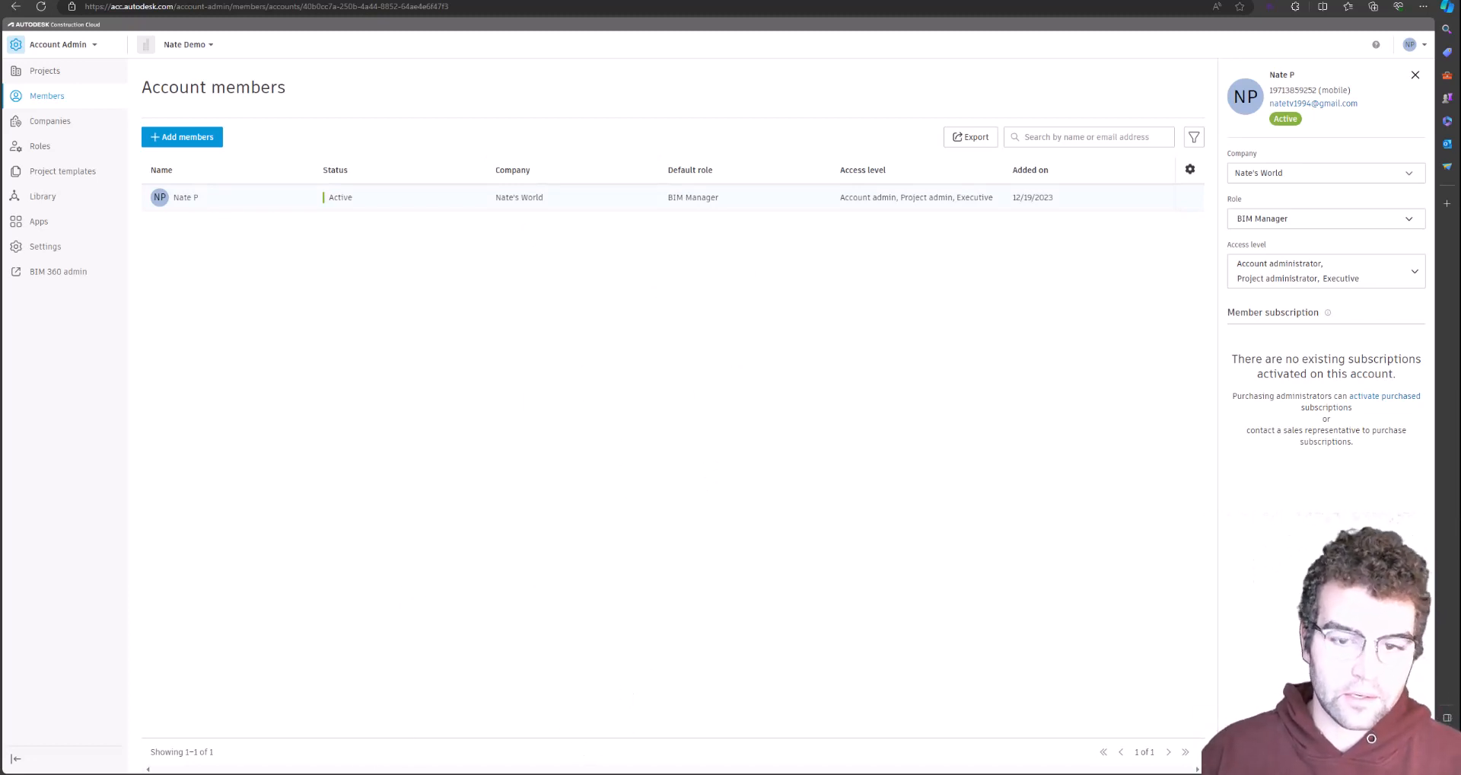
Check the second account's browser window: reload it and view its projects and home dashboard
{"action": "left_click", "coordinate": [732, 773]}
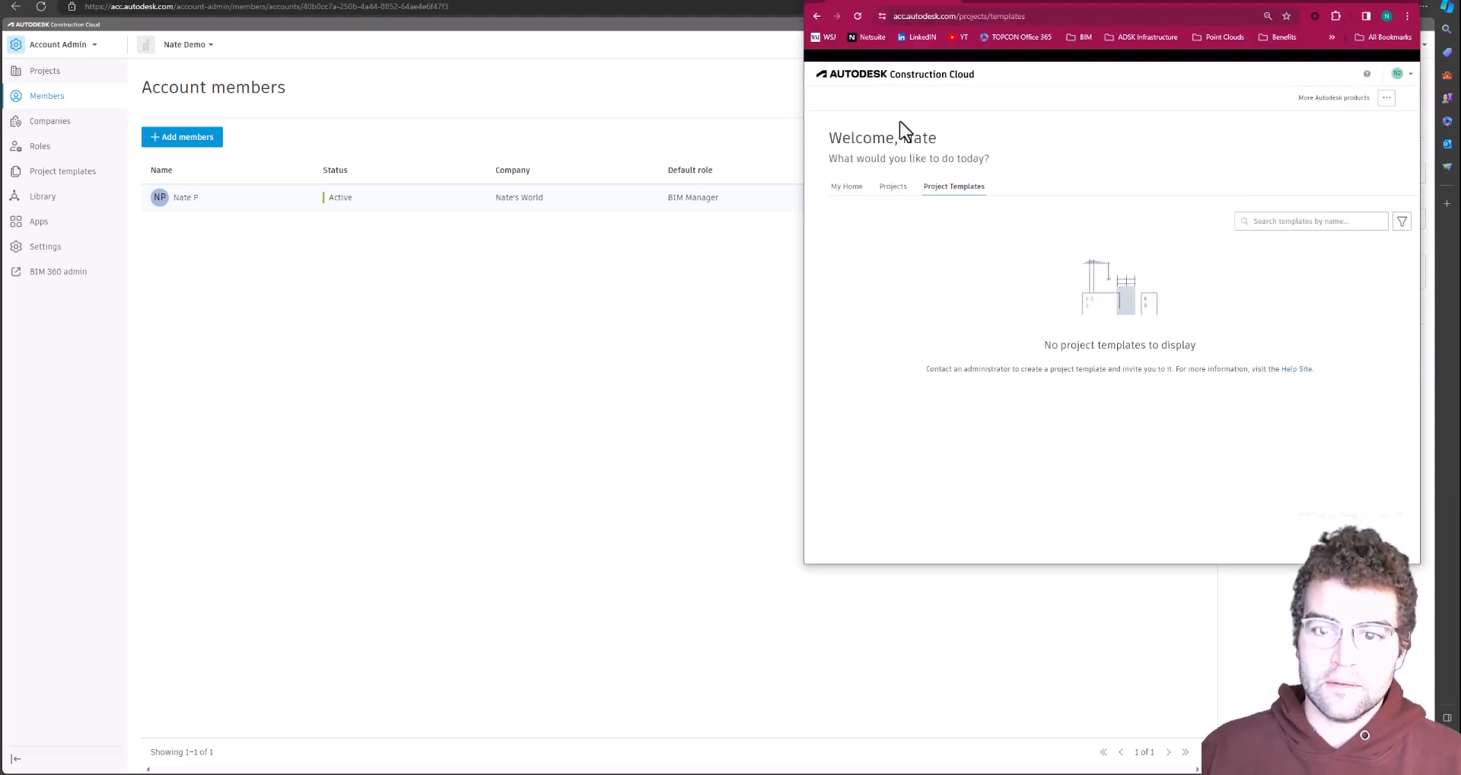
{"action": "left_click", "coordinate": [859, 16]}
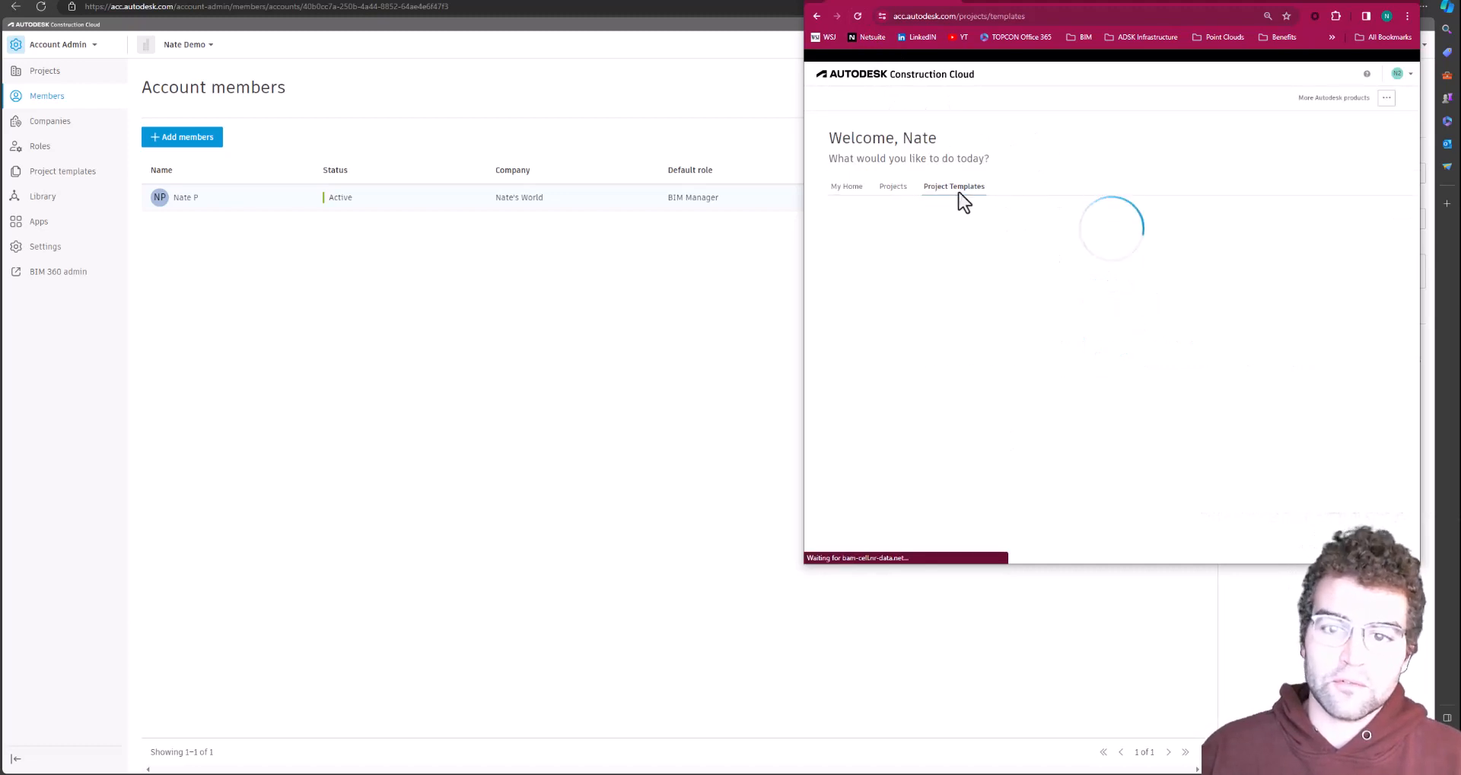
{"action": "left_click", "coordinate": [889, 187]}
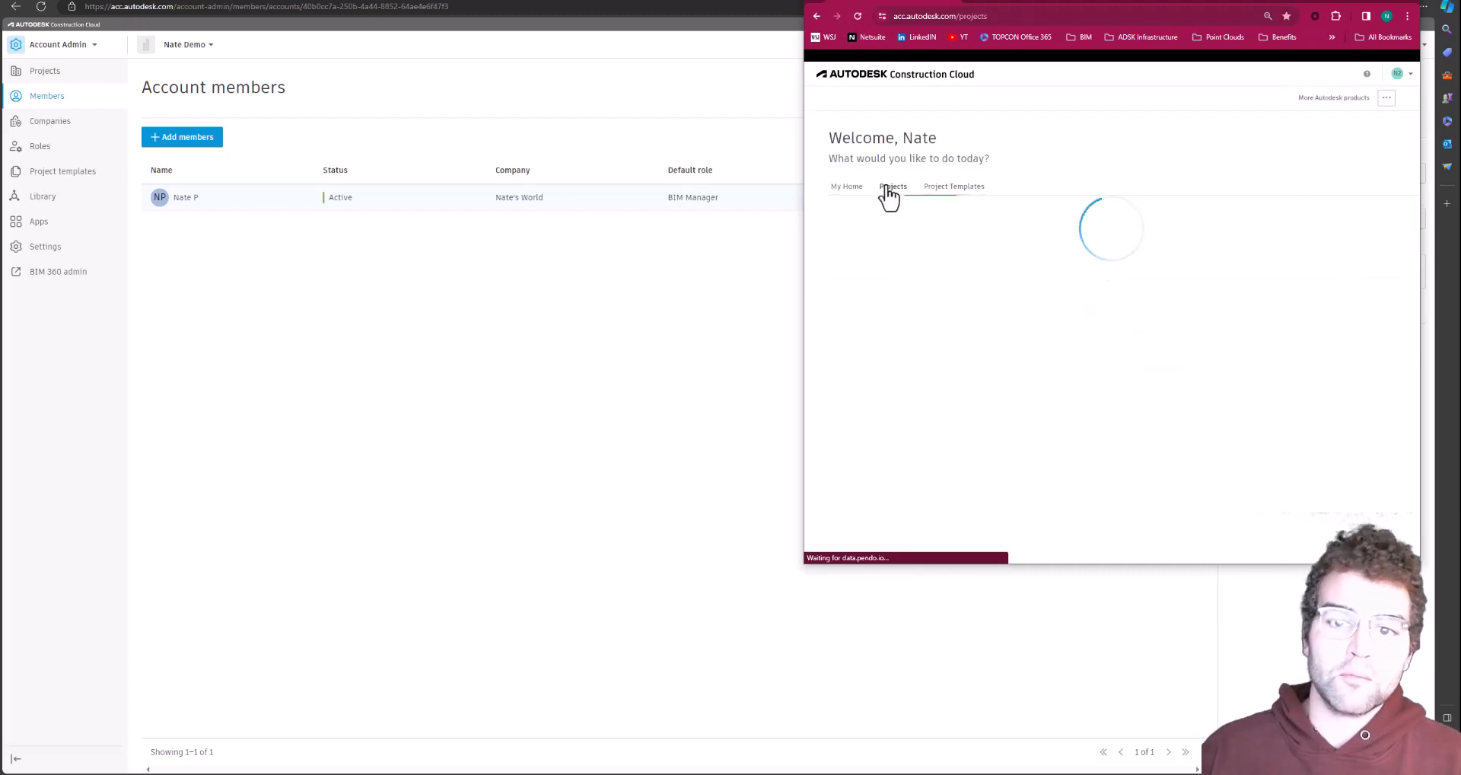
{"action": "left_click", "coordinate": [845, 188]}
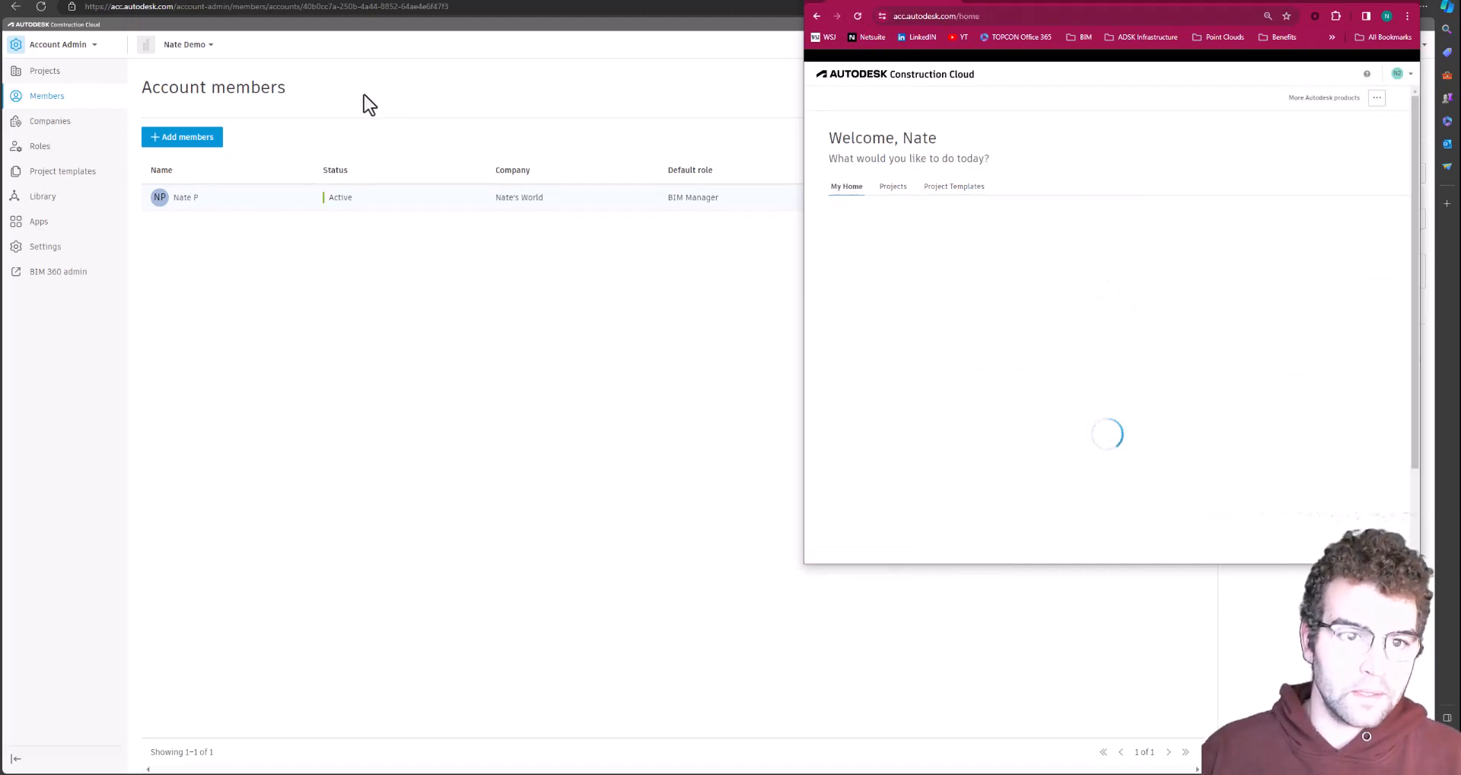
Show the existing member's details and start the Add account members form at the e-mail field
{"action": "left_click", "coordinate": [186, 192]}
{"action": "left_click", "coordinate": [181, 137]}
{"action": "left_click", "coordinate": [669, 286]}
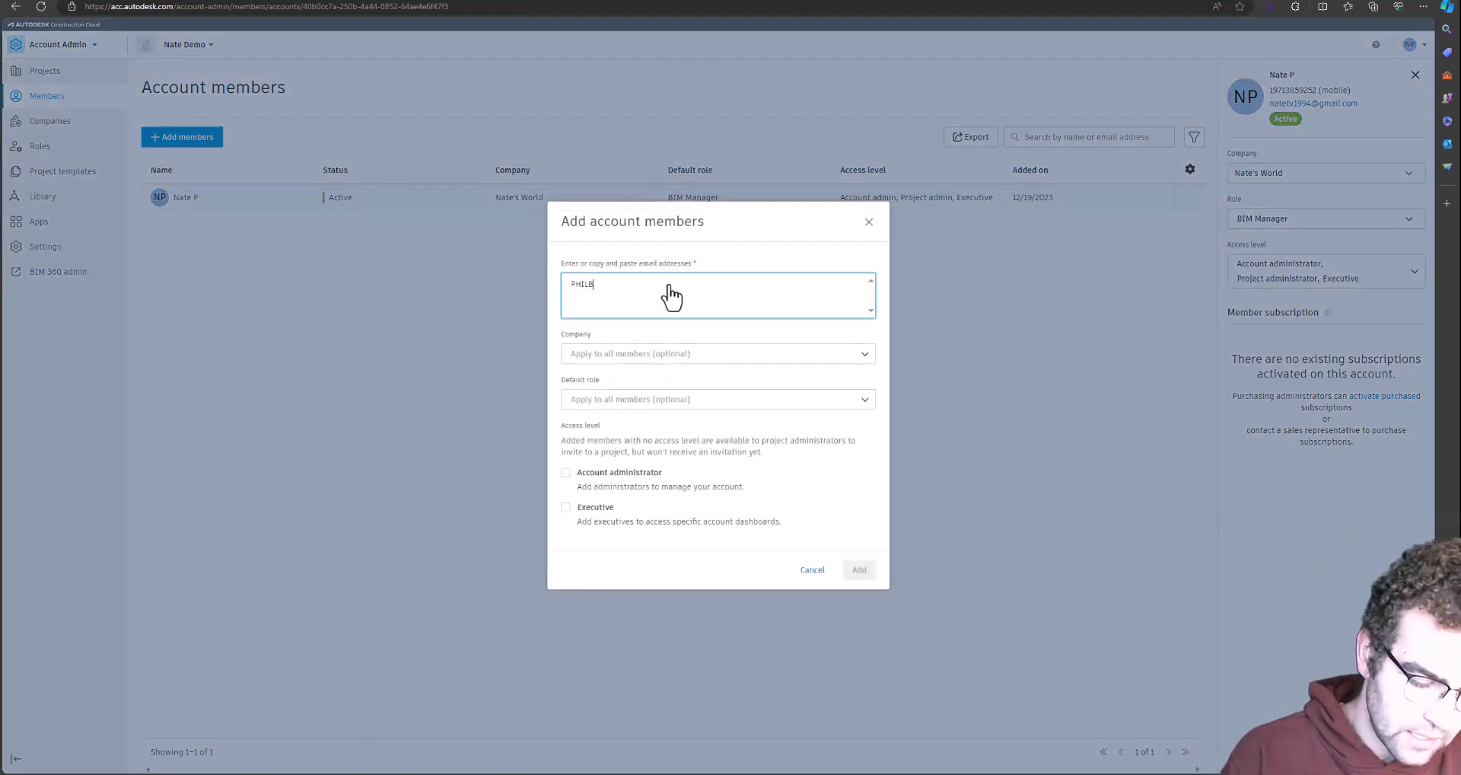
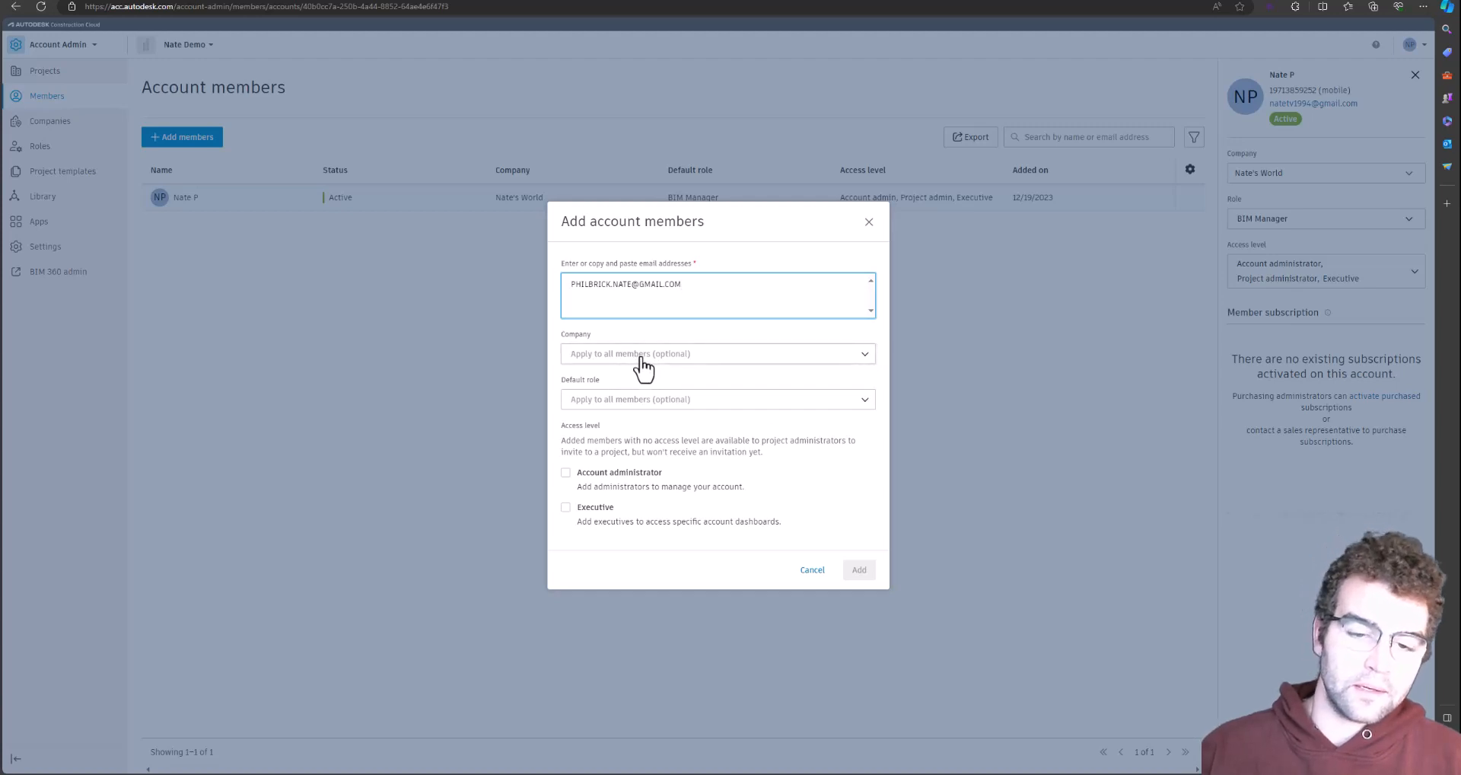
Add the new person's e-mail as an account member, default role BIM Manager, in the existing company
{"action": "left_click", "coordinate": [643, 404]}
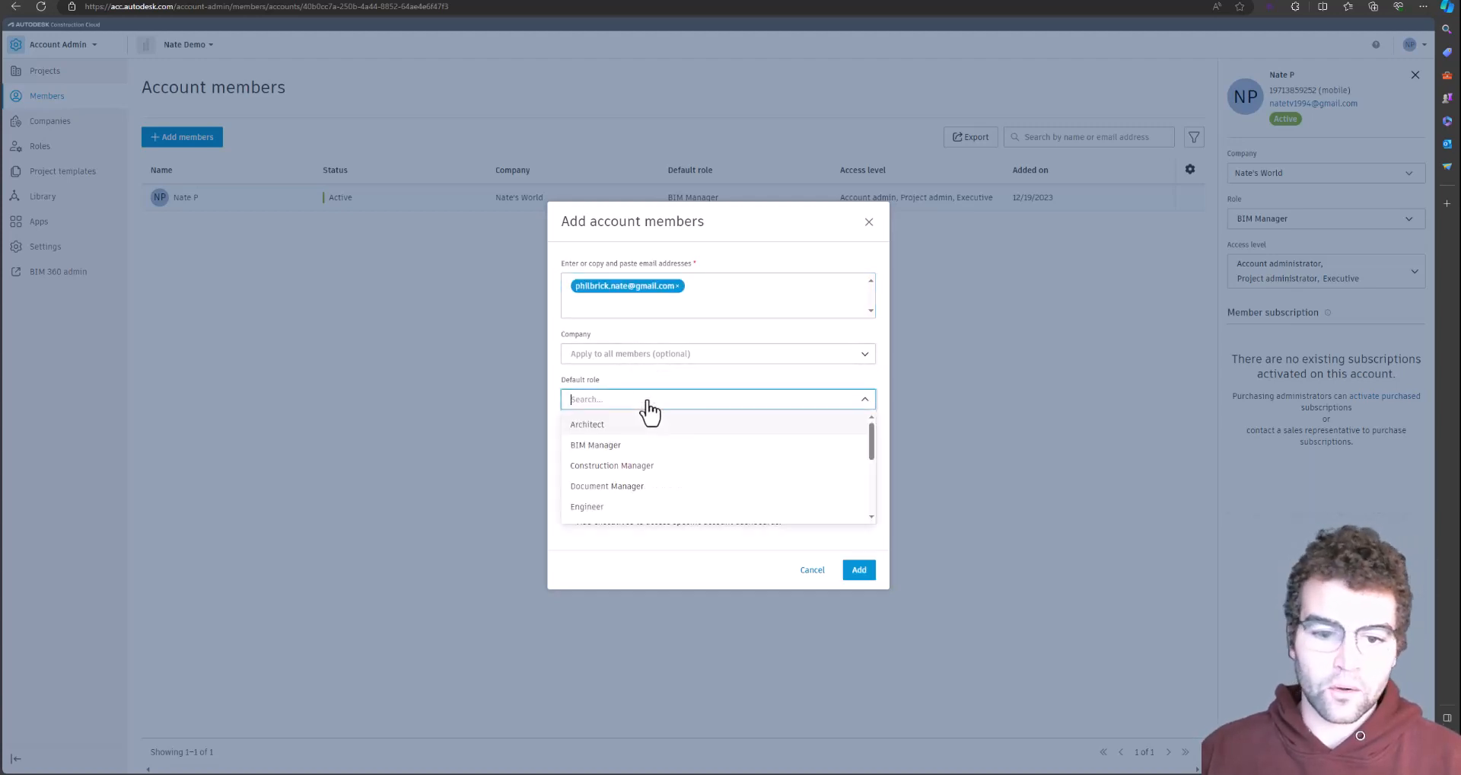
{"action": "left_click", "coordinate": [640, 396]}
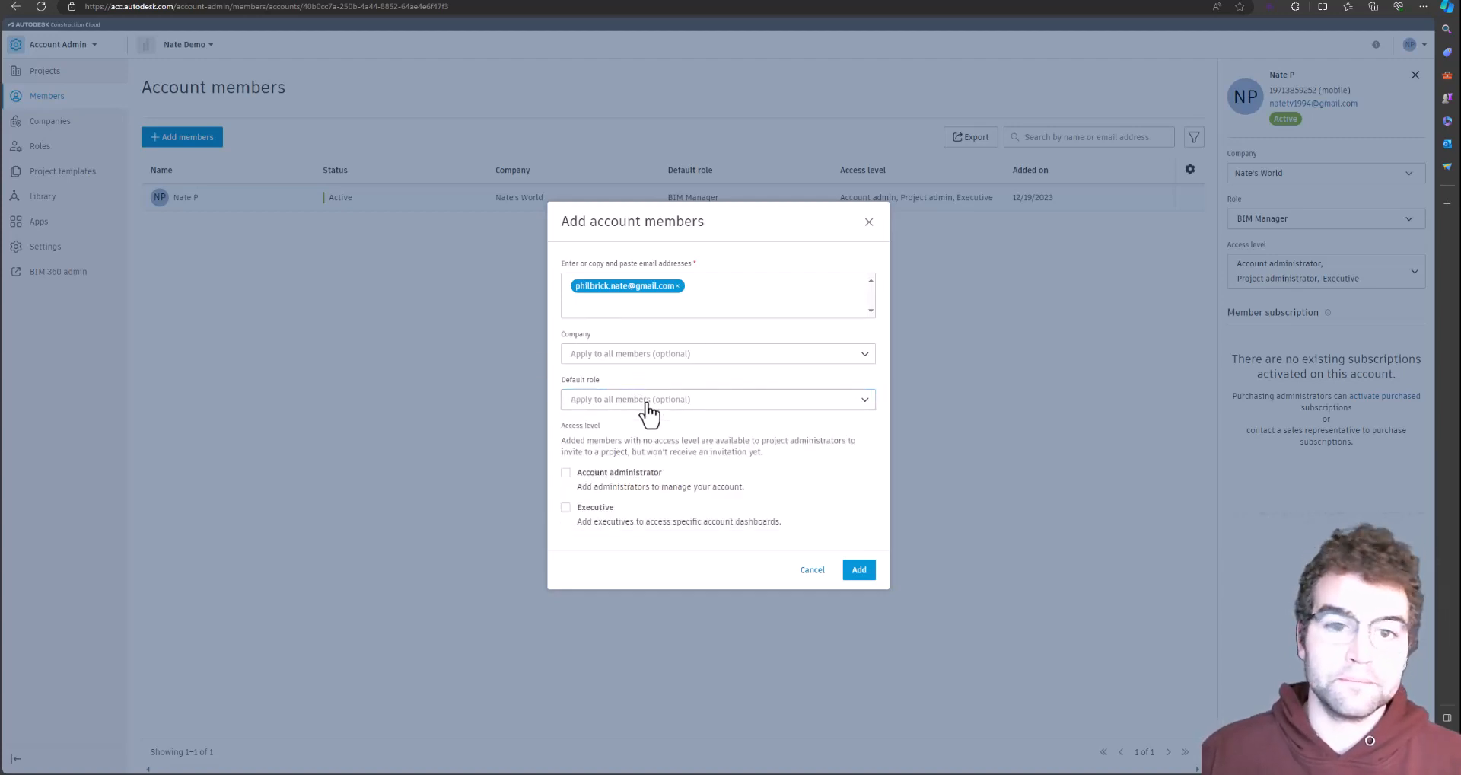
{"action": "left_click", "coordinate": [647, 401]}
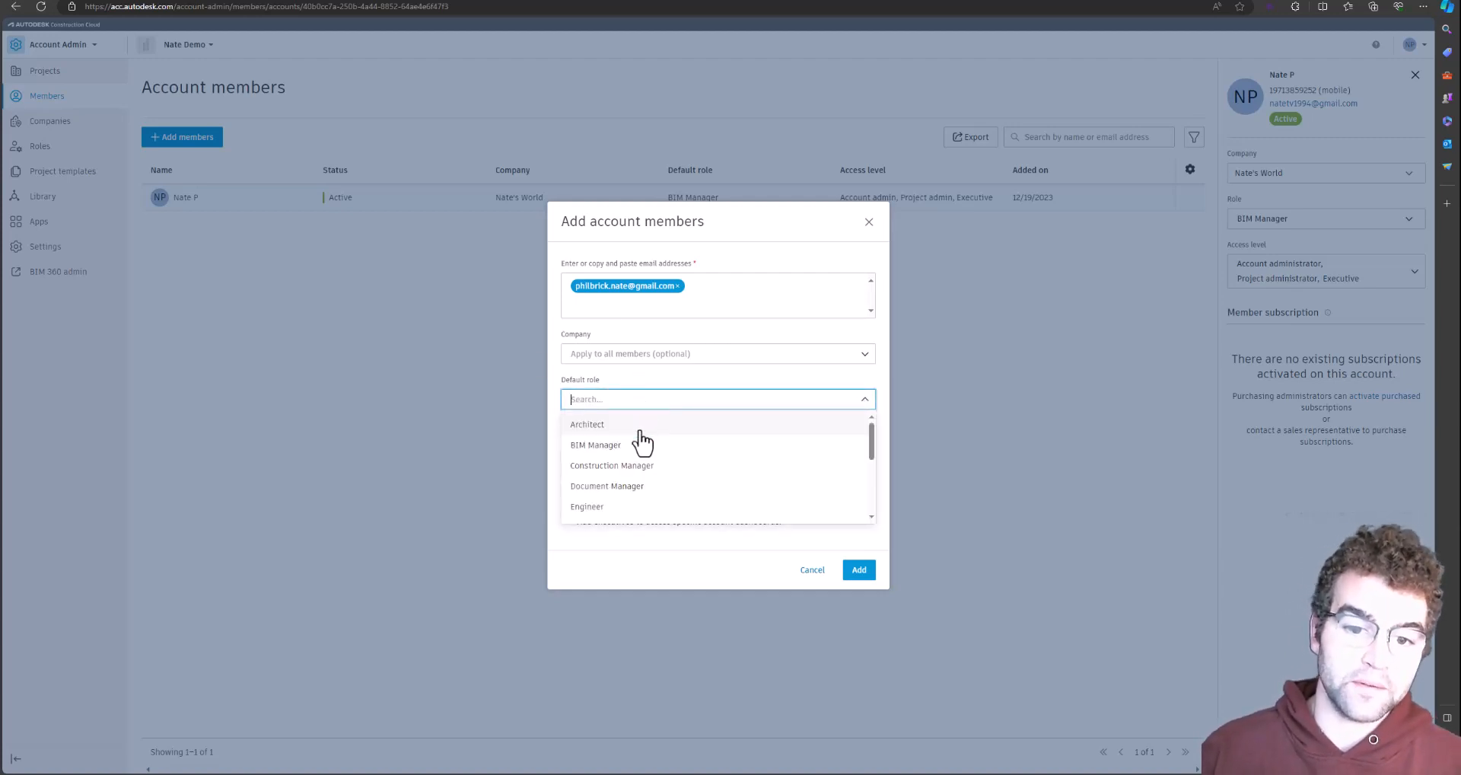
{"action": "left_click", "coordinate": [633, 446]}
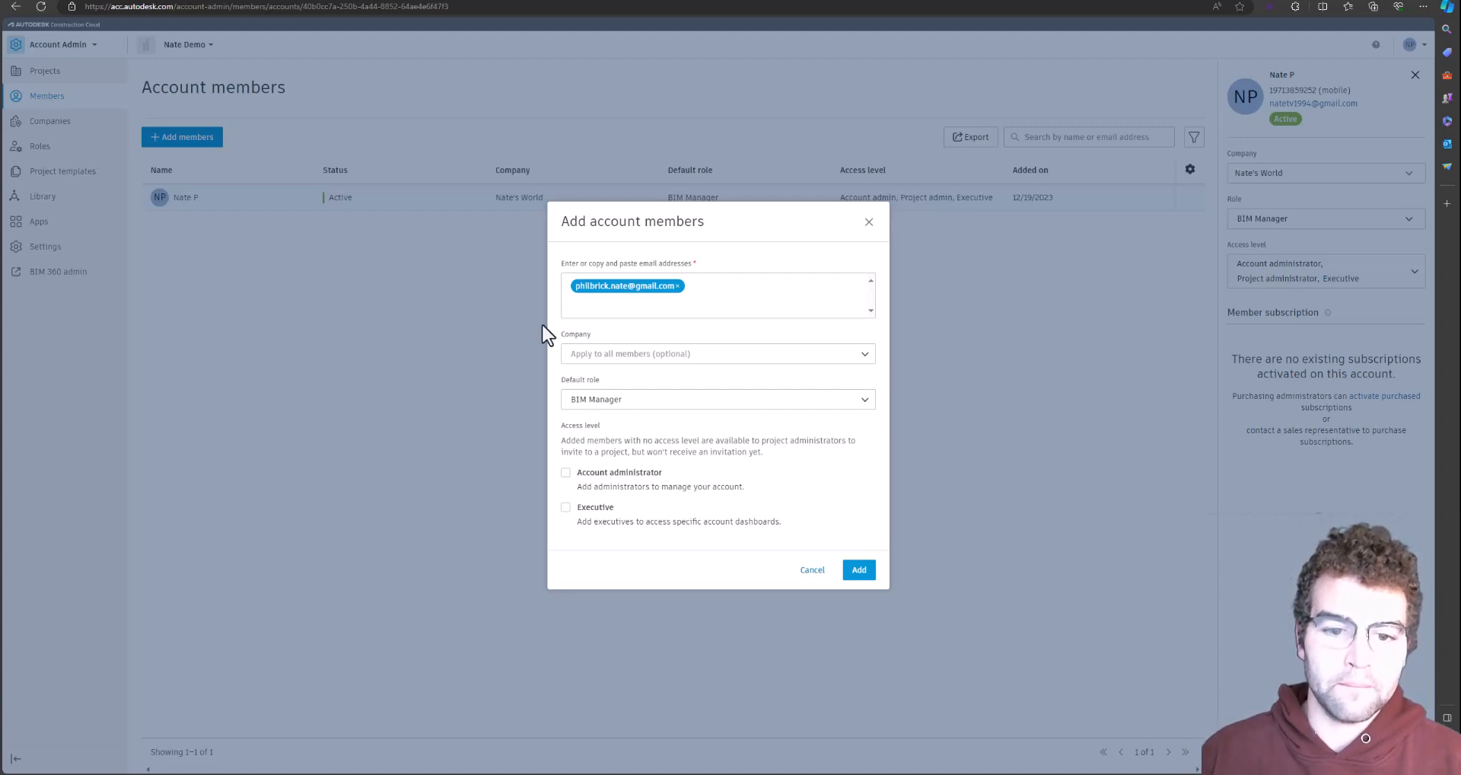
{"action": "left_click", "coordinate": [651, 354]}
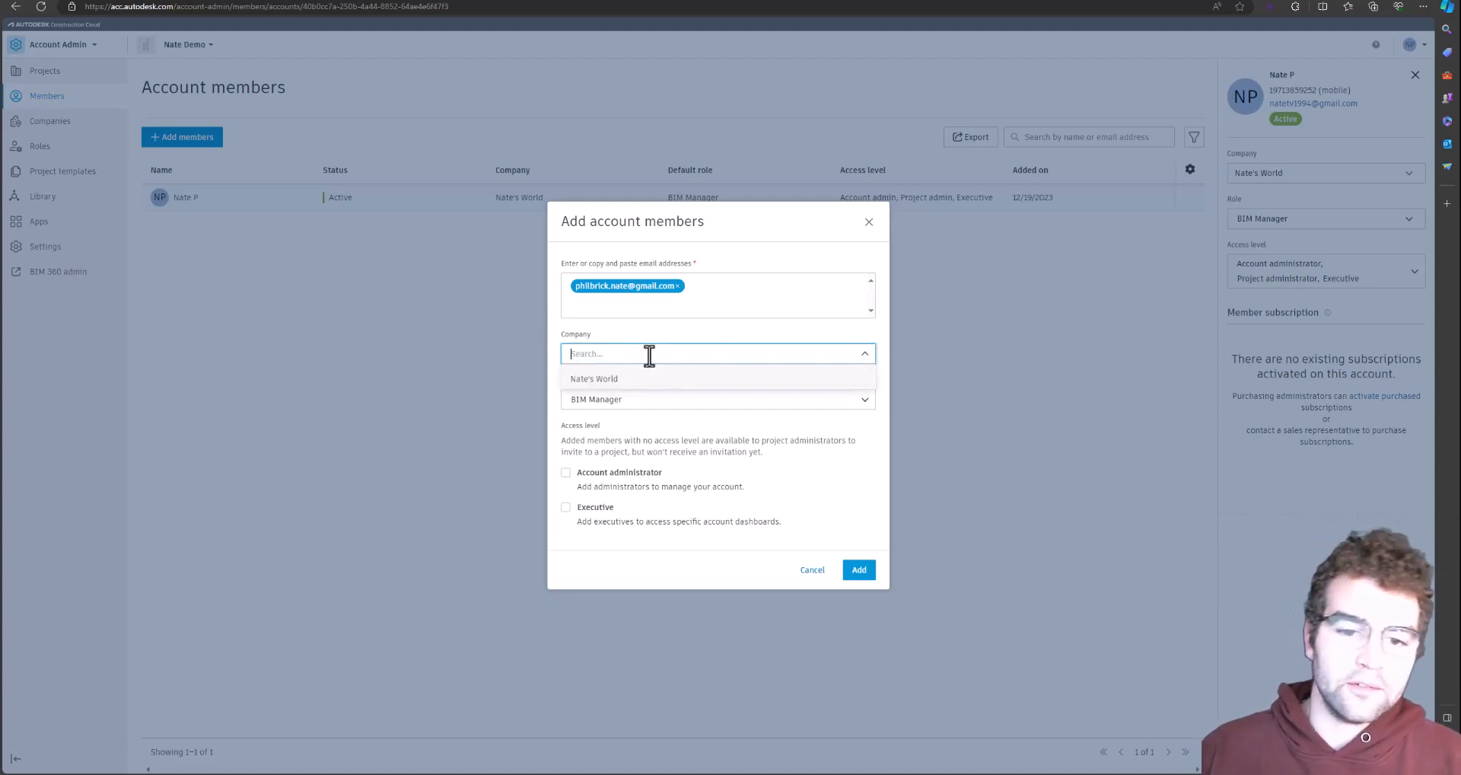
{"action": "left_click", "coordinate": [629, 380]}
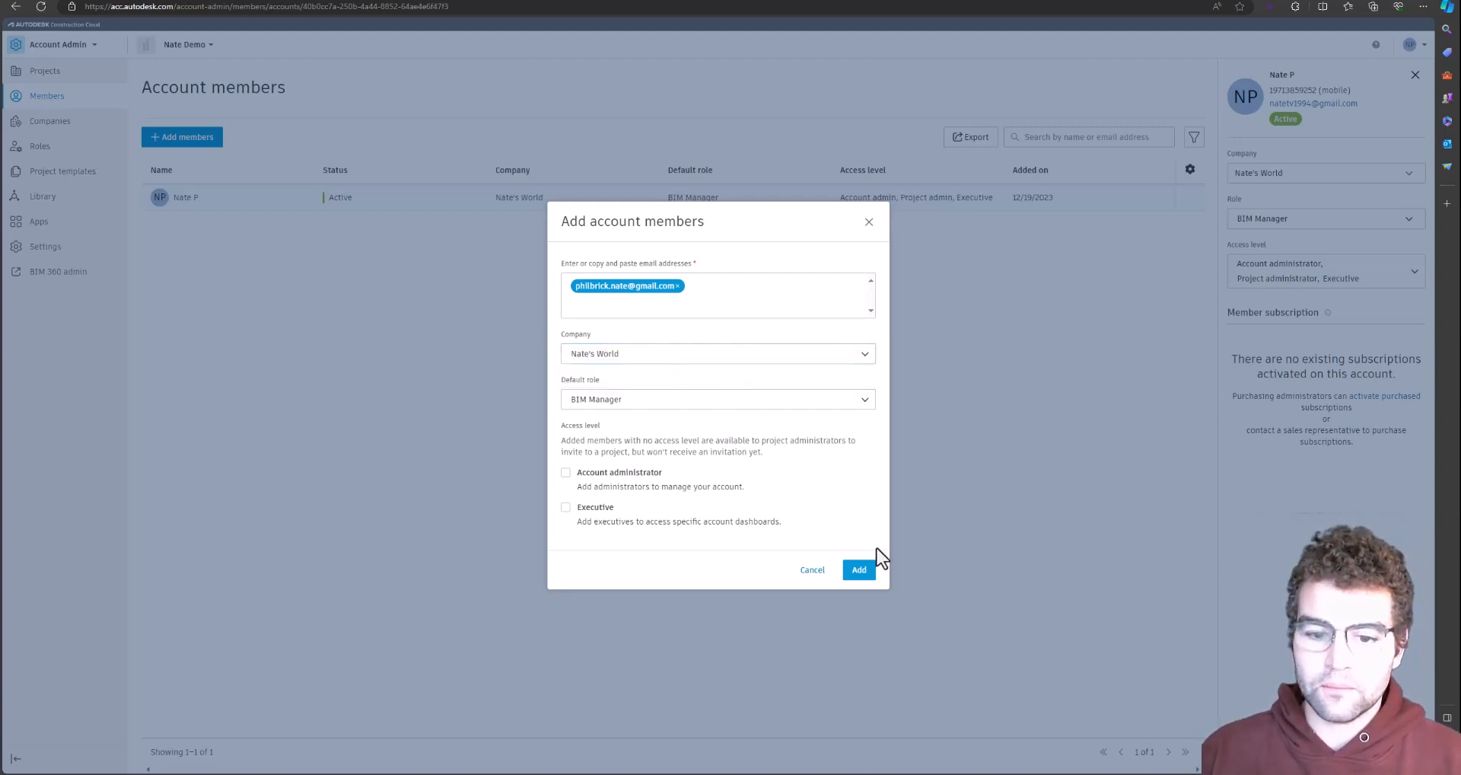
{"action": "left_click", "coordinate": [860, 571]}
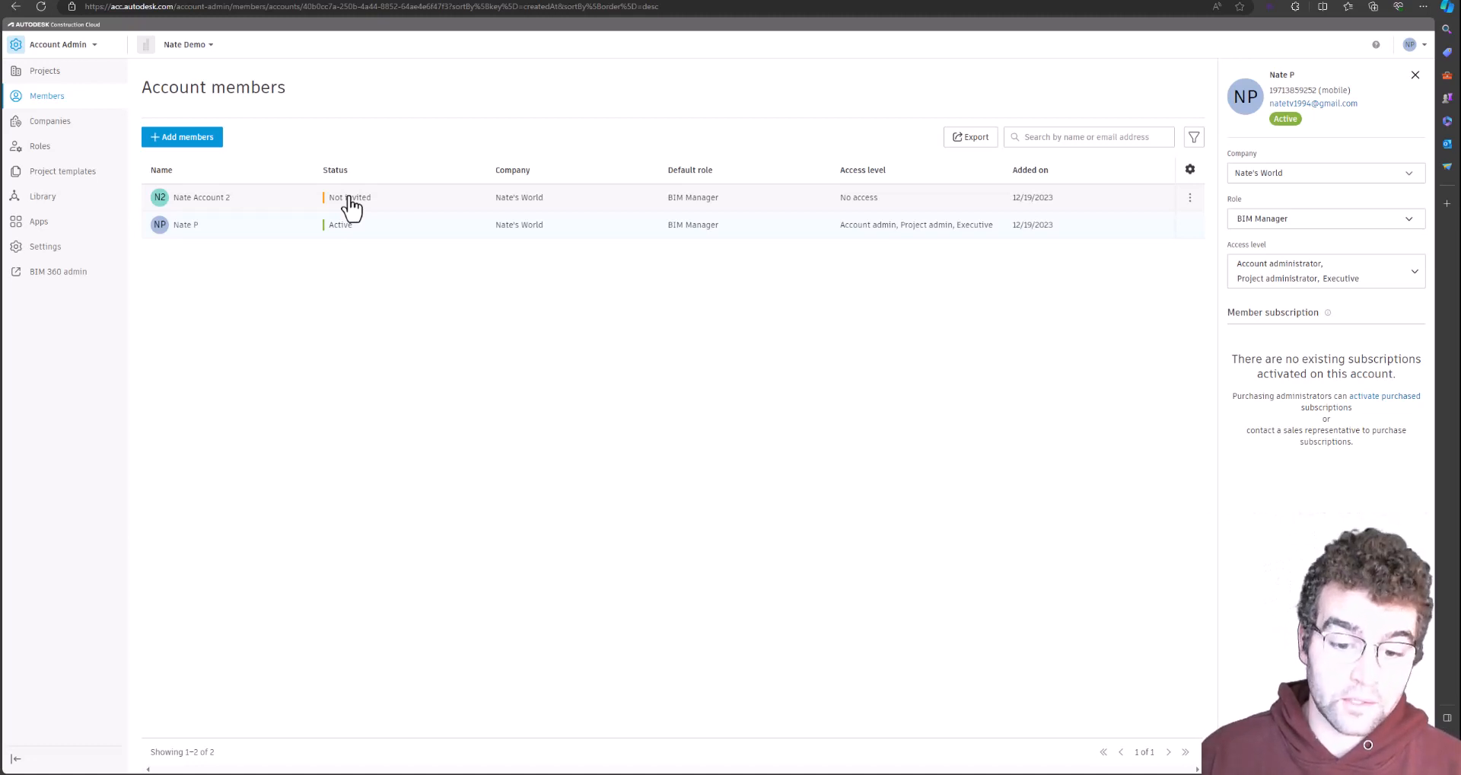
{"action": "key", "text": "alt+Tab"}
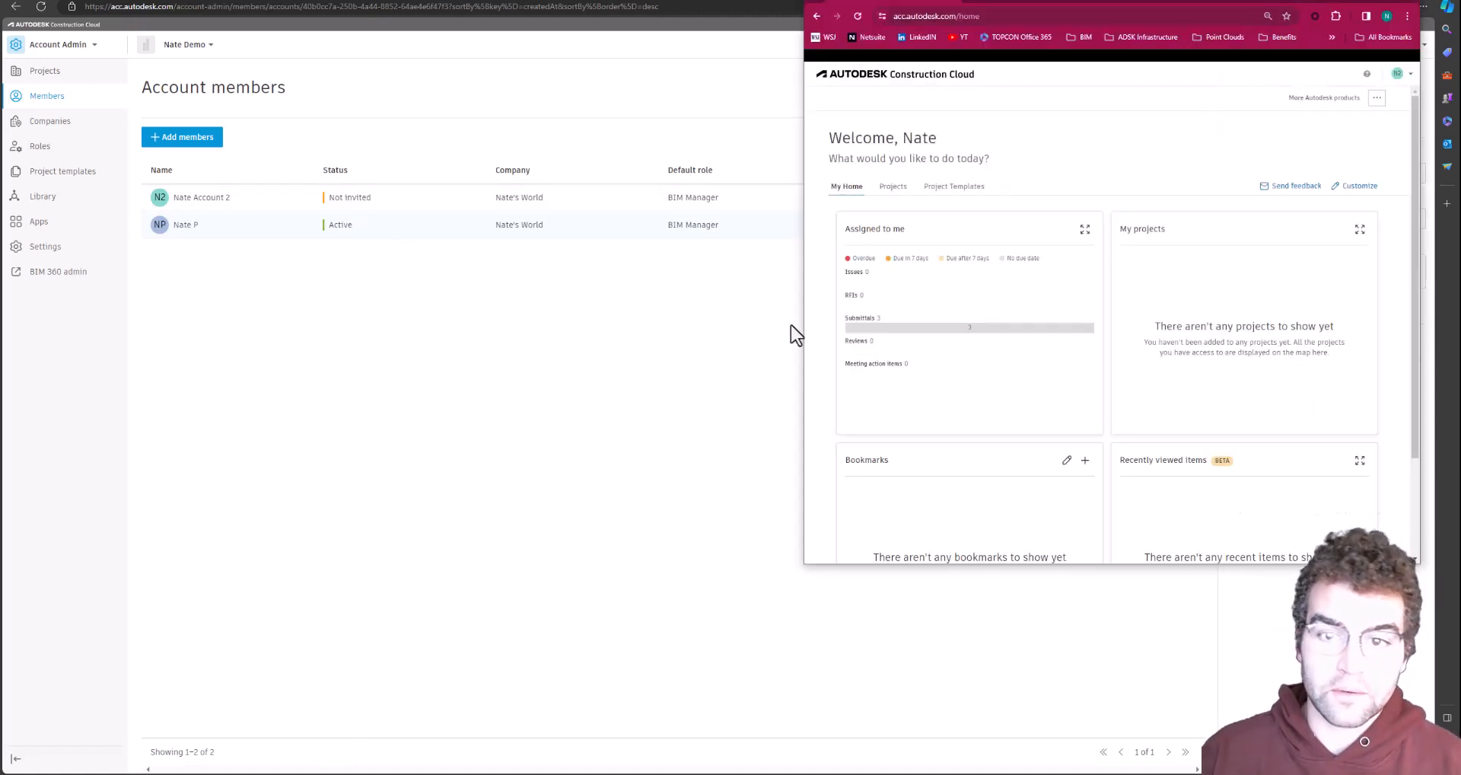
{"action": "left_click", "coordinate": [856, 16]}
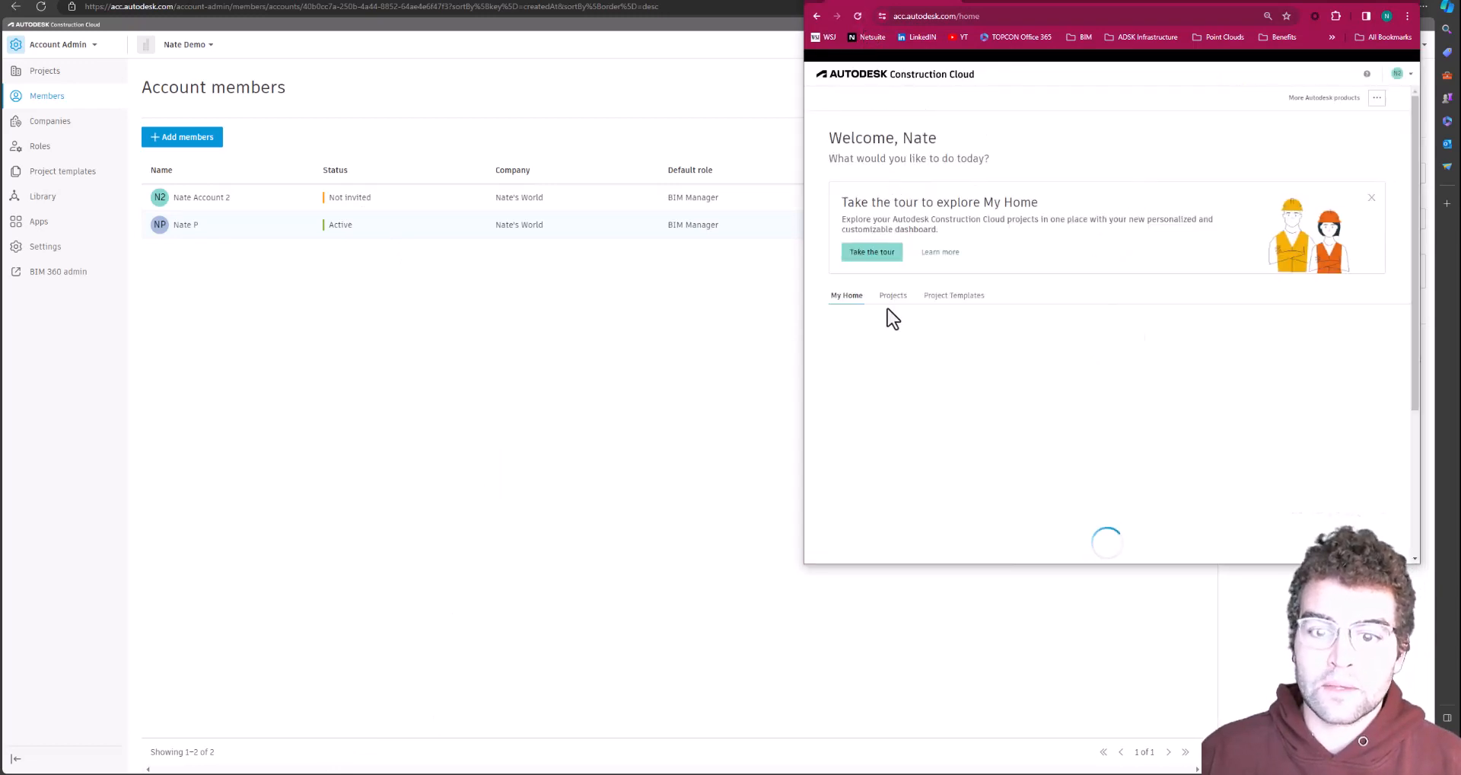
{"action": "left_click", "coordinate": [891, 298]}
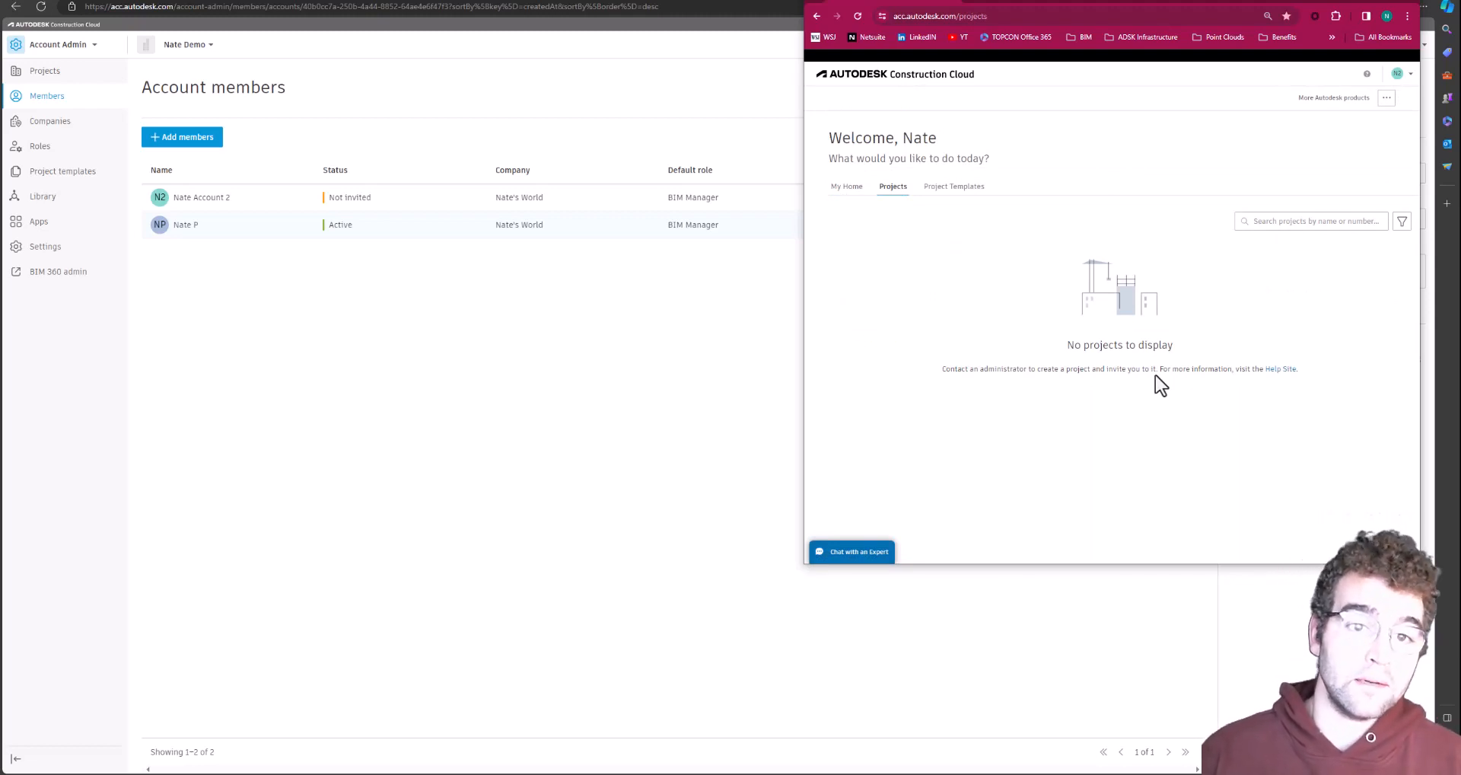
{"action": "left_click", "coordinate": [1360, 4]}
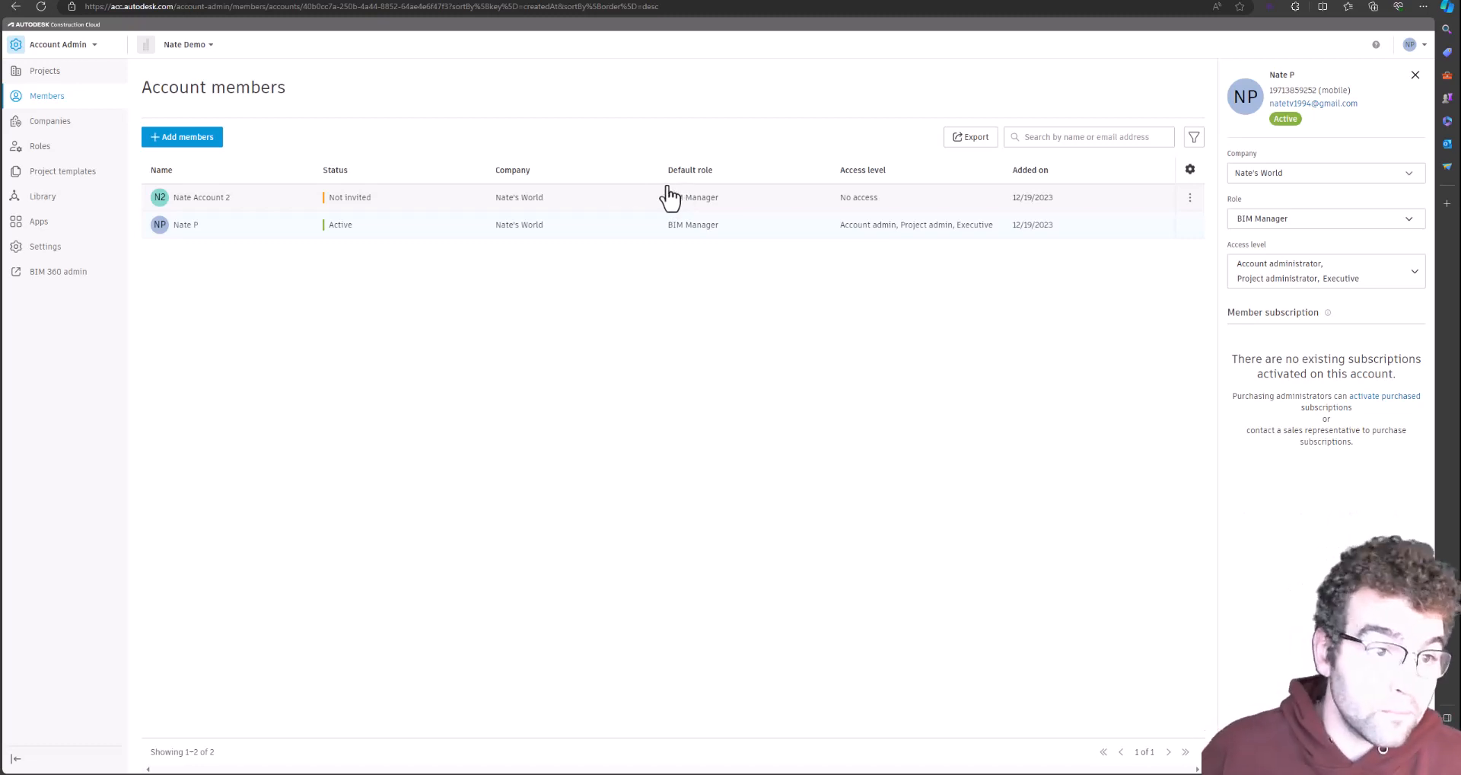
Look over the account's Companies, then the Roles list showing Architect as Project member
{"action": "left_click", "coordinate": [49, 123]}
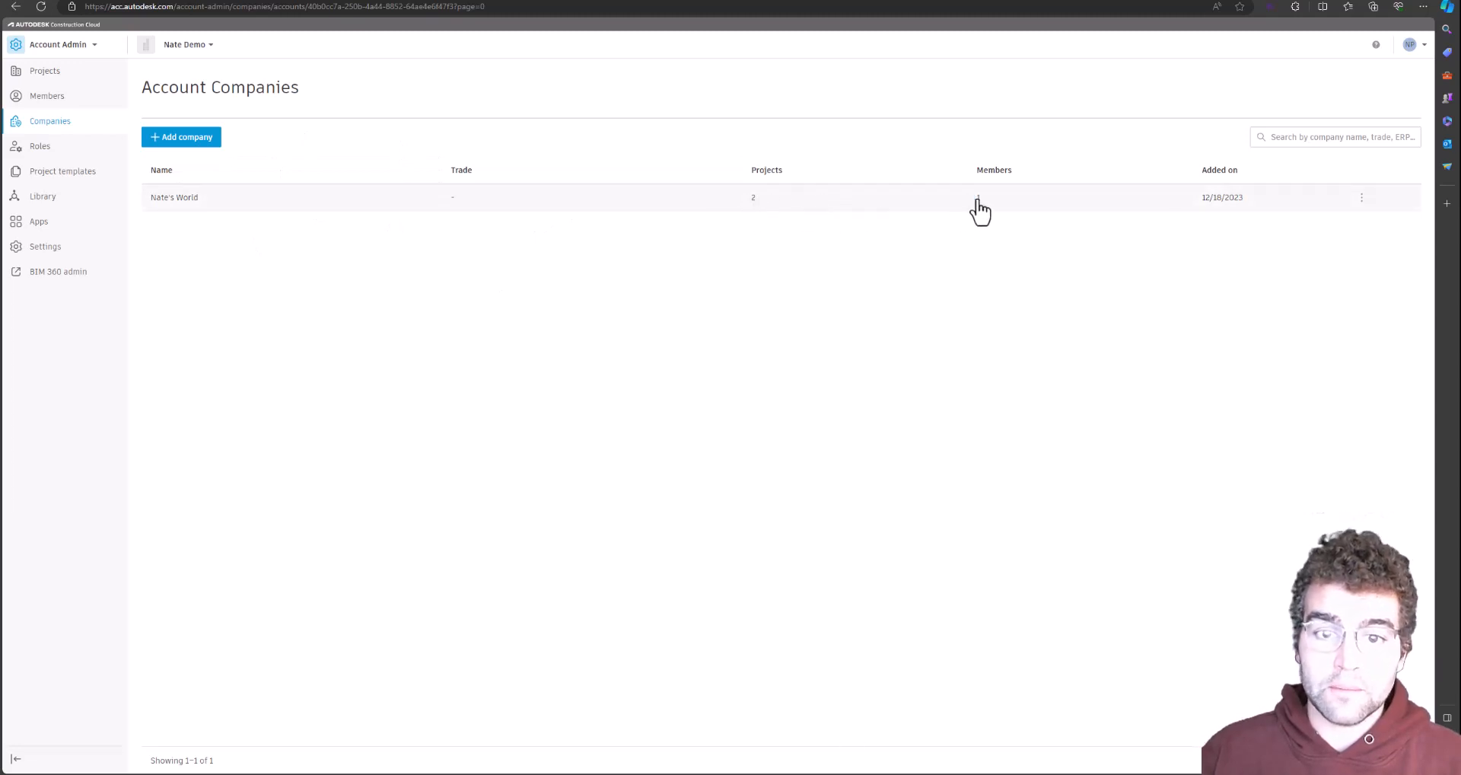
{"action": "left_click", "coordinate": [57, 147]}
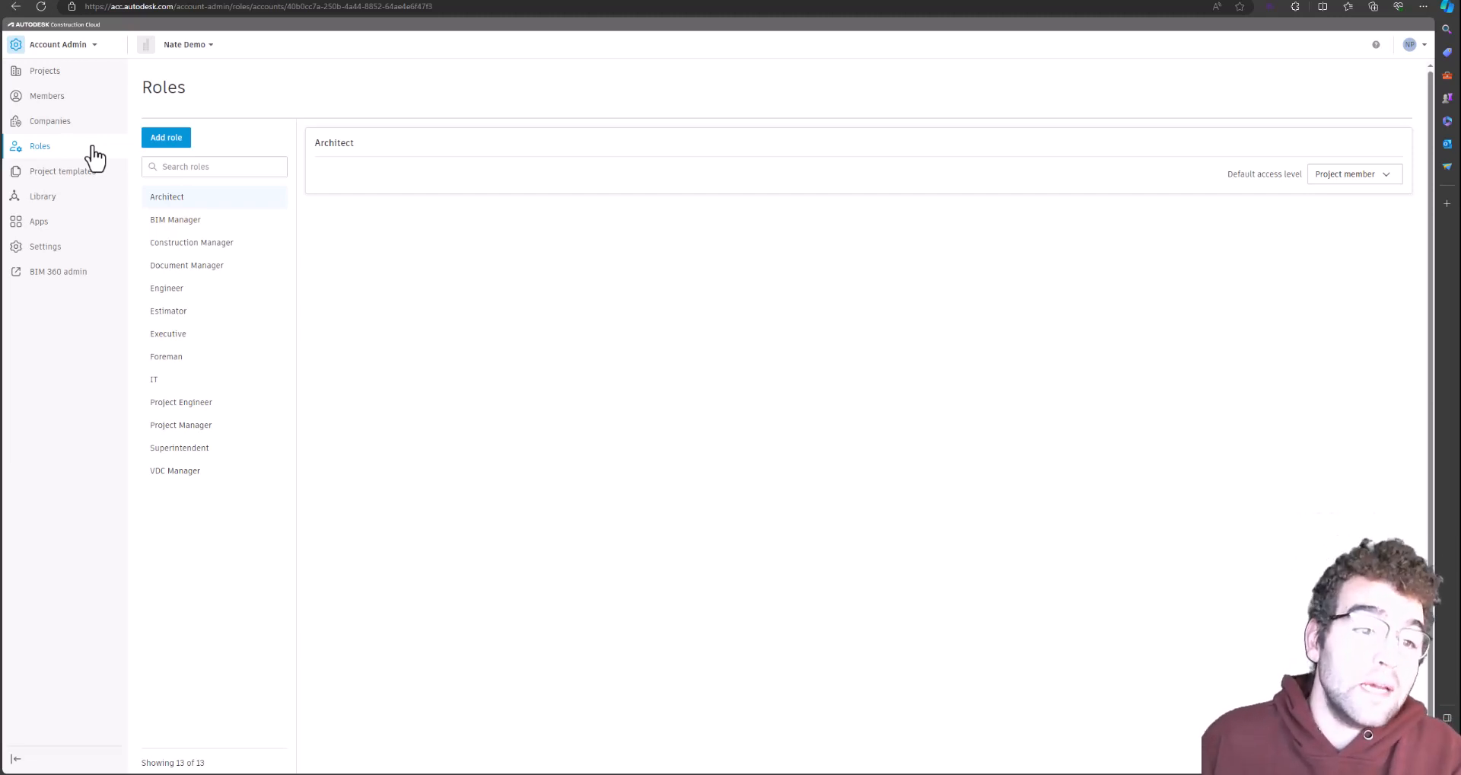
Open the Project Templates page, which has no active templates yet
{"action": "left_click", "coordinate": [75, 173]}
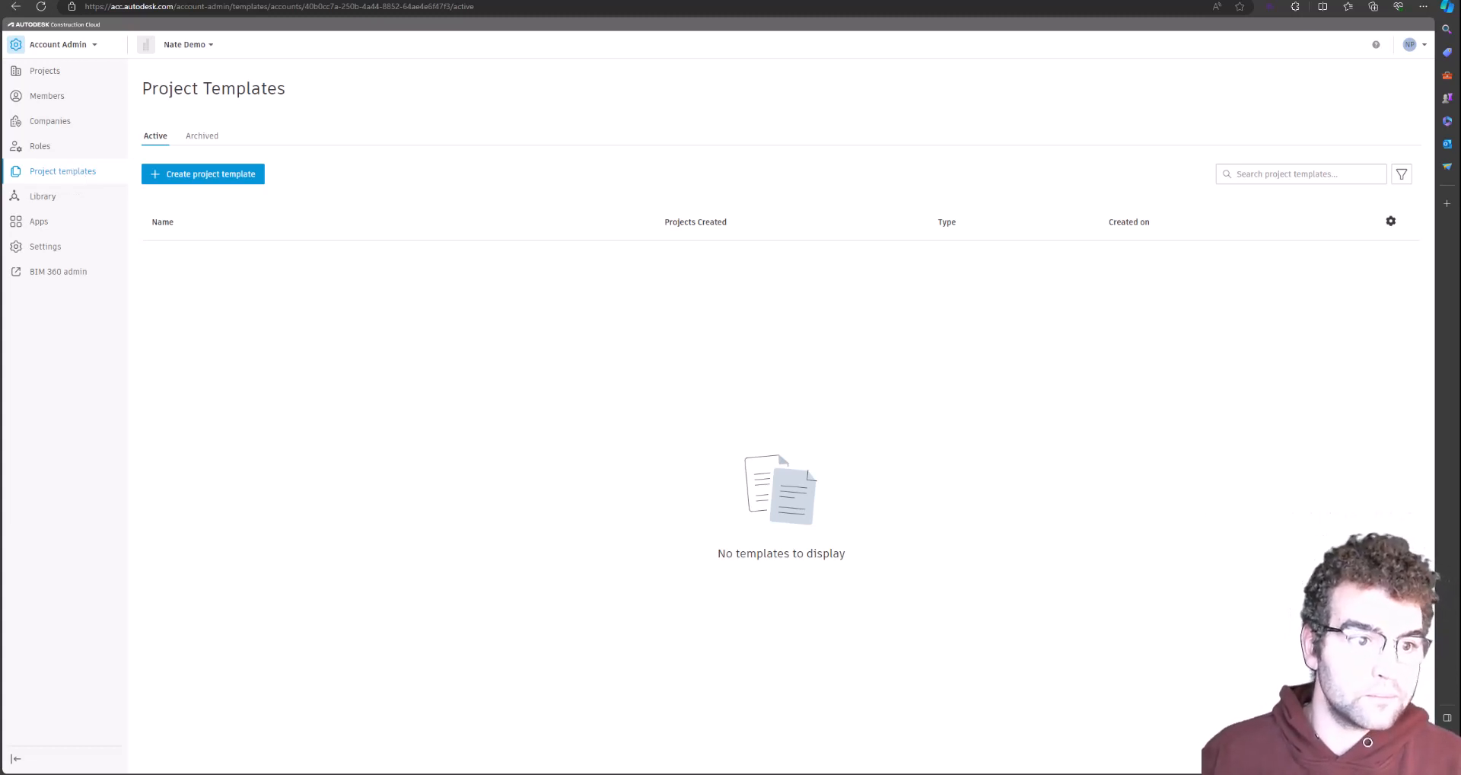
Open the account Library to its empty Cost tab
{"action": "left_click", "coordinate": [42, 198]}
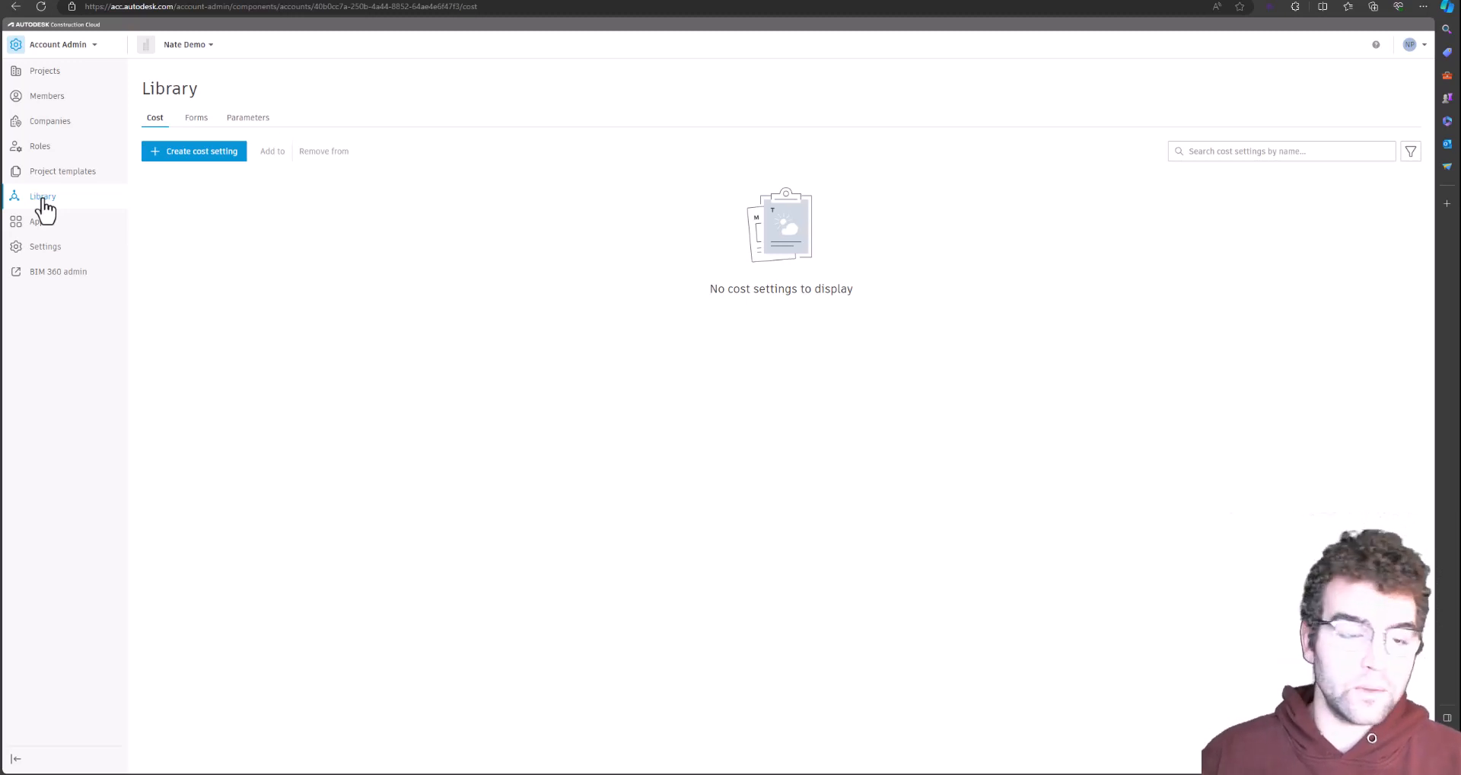
View the Library's Forms templates, then the App gallery of featured apps like 360Sync and ArcGIS Pro
{"action": "left_click", "coordinate": [197, 118]}
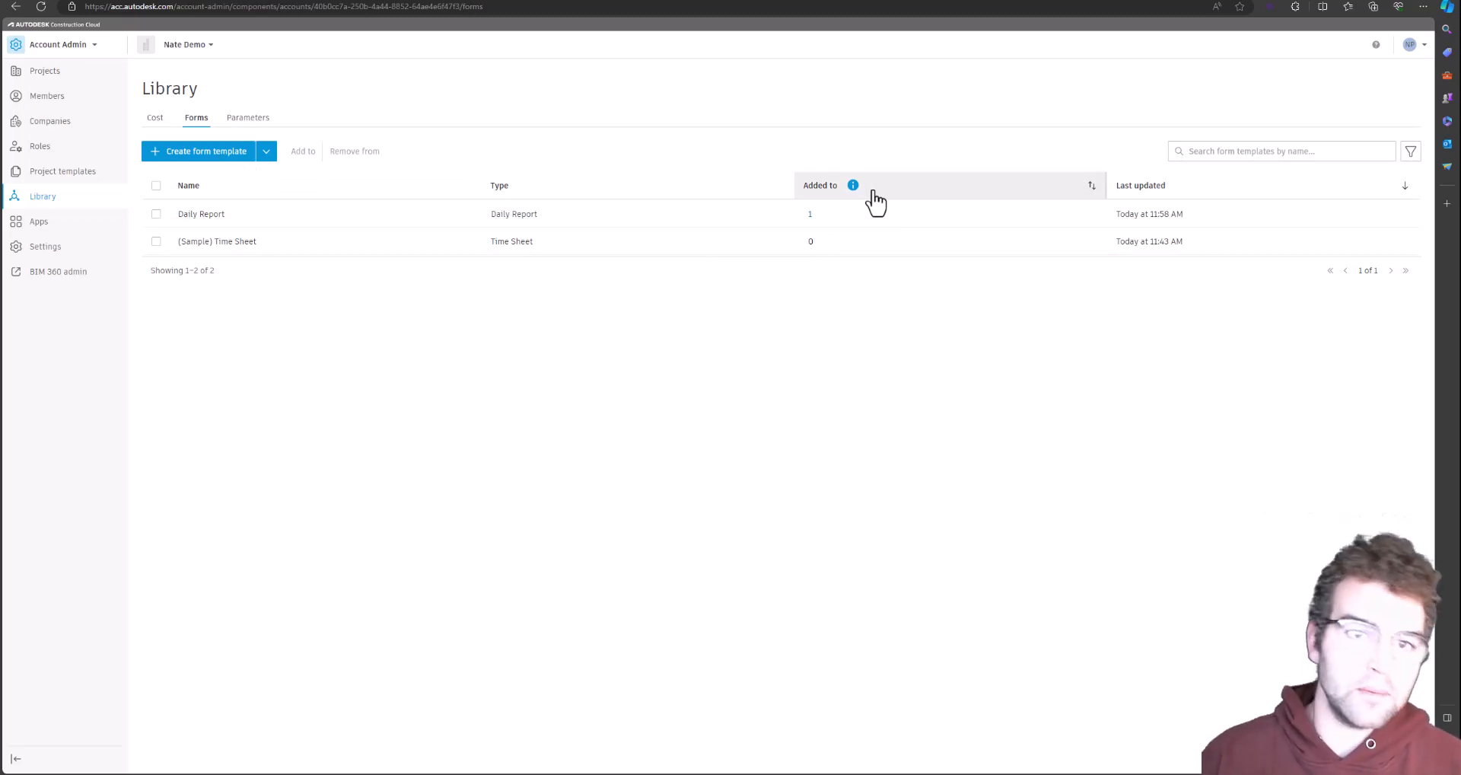
{"action": "left_click", "coordinate": [65, 228]}
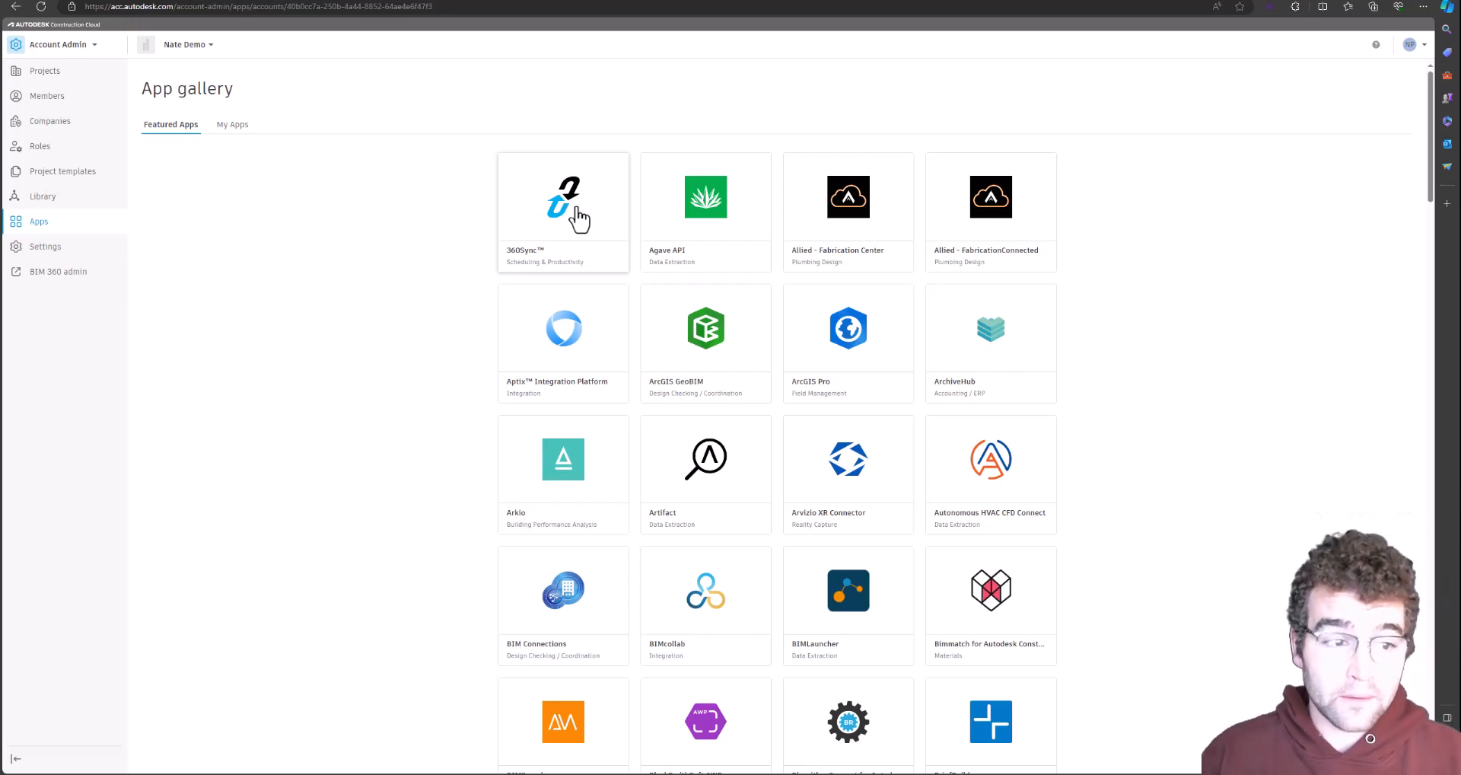
{"action": "left_click", "coordinate": [44, 248]}
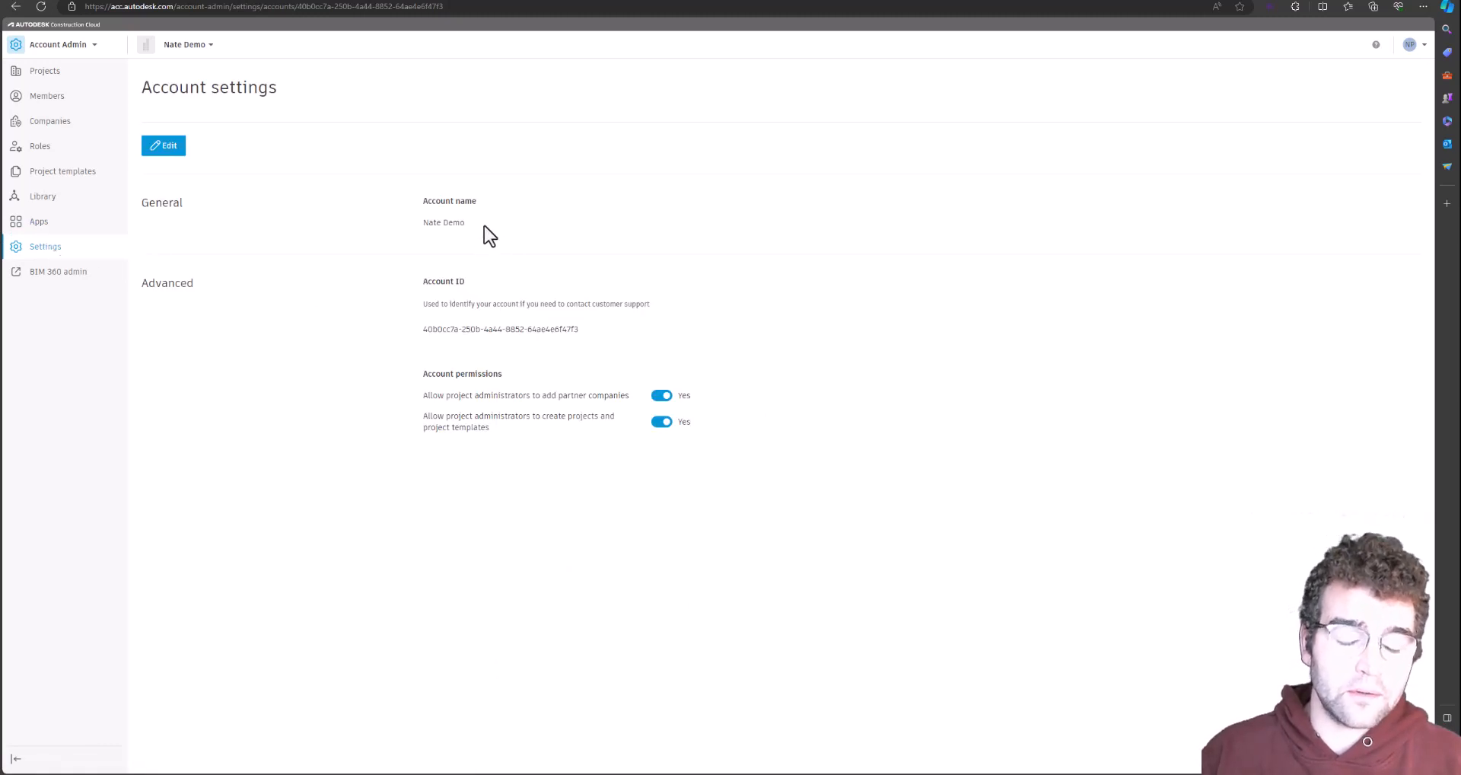
{"action": "left_click_drag", "start_coordinate": [482, 226], "coordinate": [421, 199]}
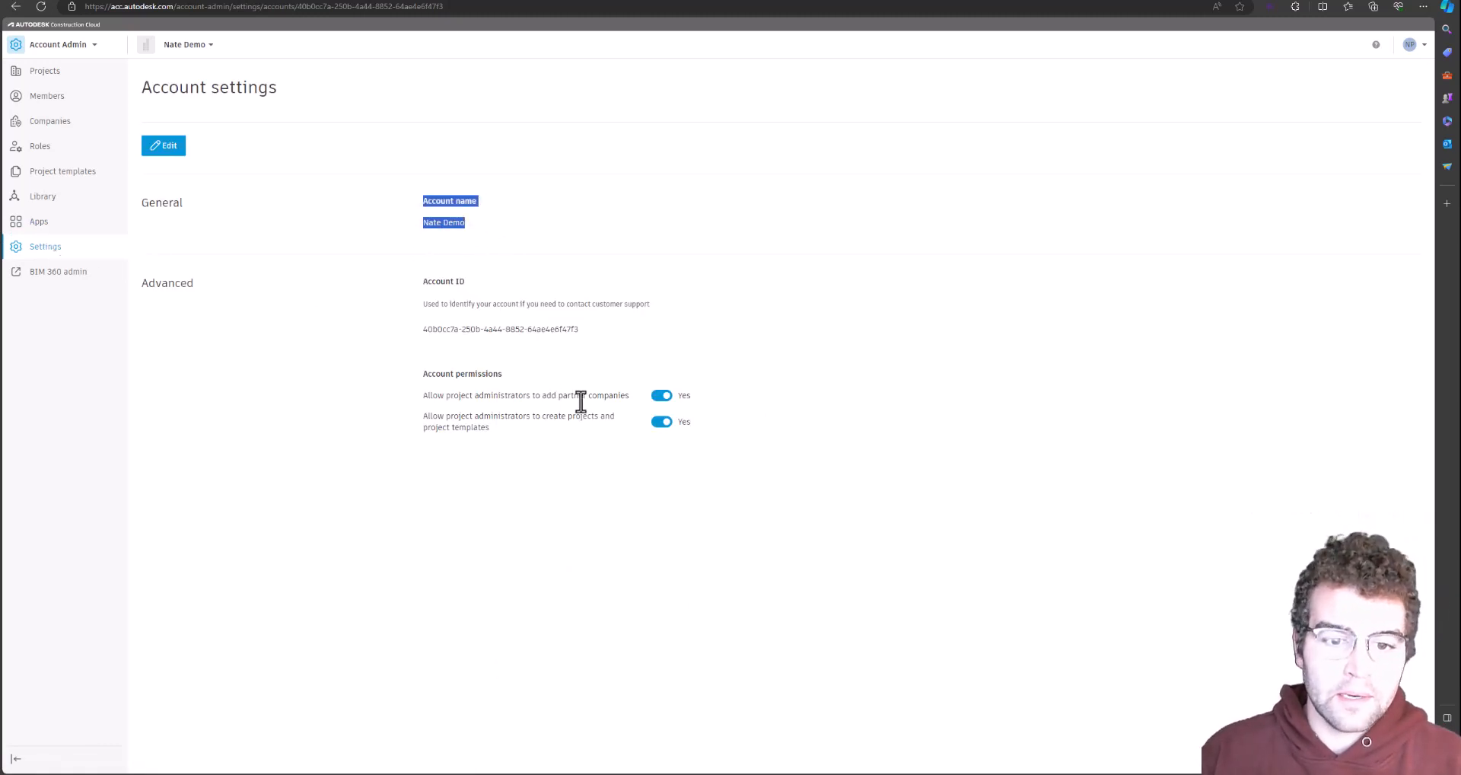
{"action": "left_click_drag", "start_coordinate": [596, 397], "coordinate": [521, 396]}
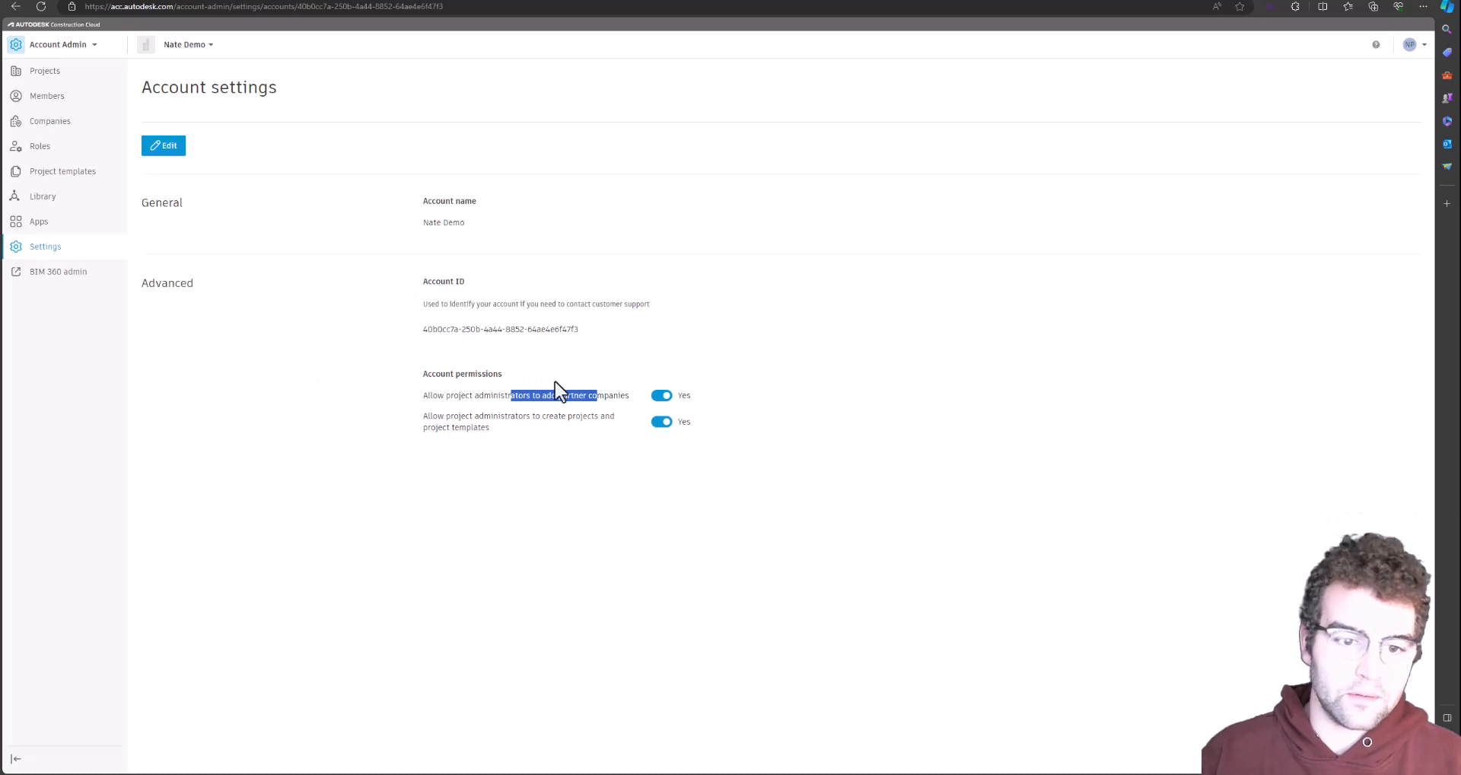
{"action": "left_click", "coordinate": [537, 397]}
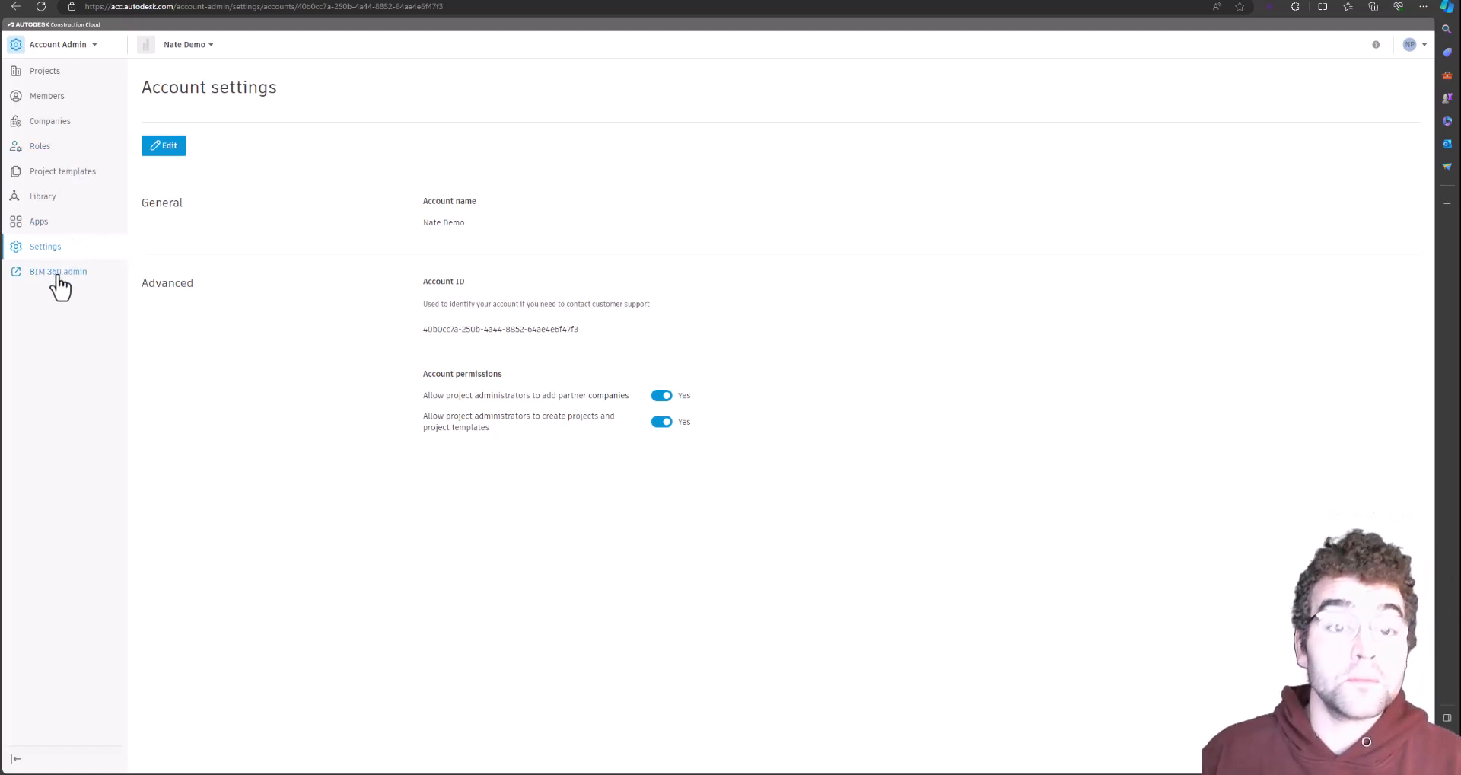
{"action": "double_click", "coordinate": [118, 7]}
{"action": "left_click", "coordinate": [222, 301]}
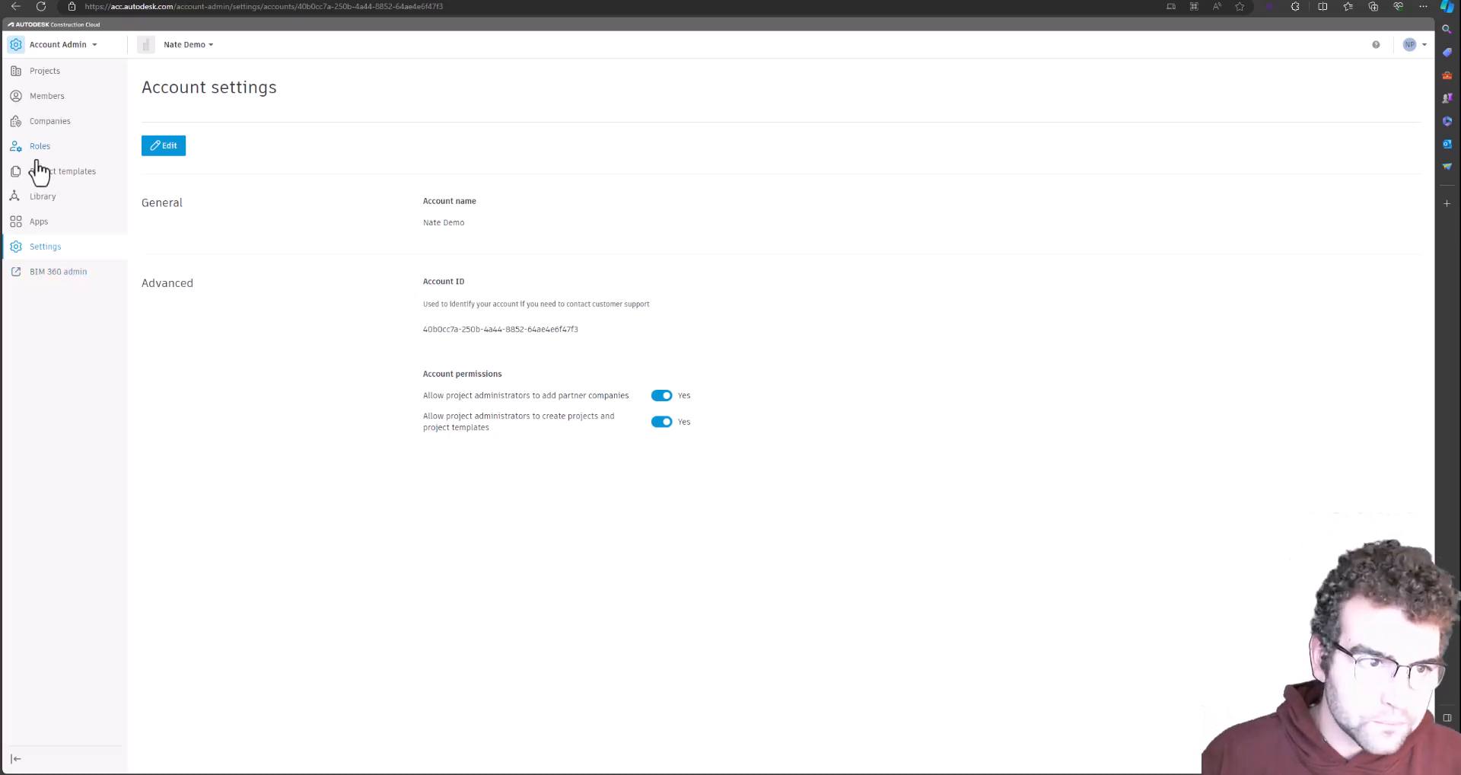
{"action": "left_click", "coordinate": [54, 48]}
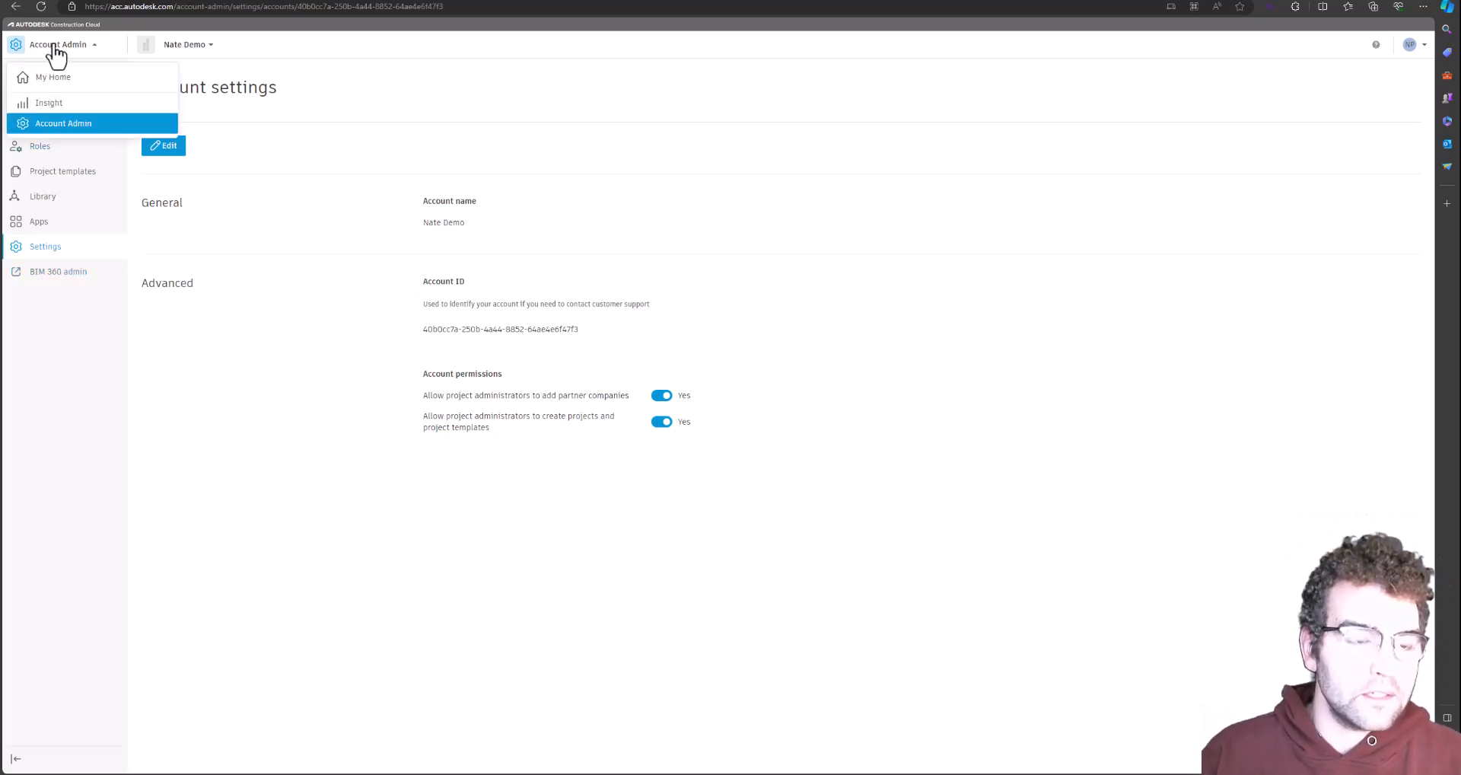
{"action": "left_click", "coordinate": [54, 47]}
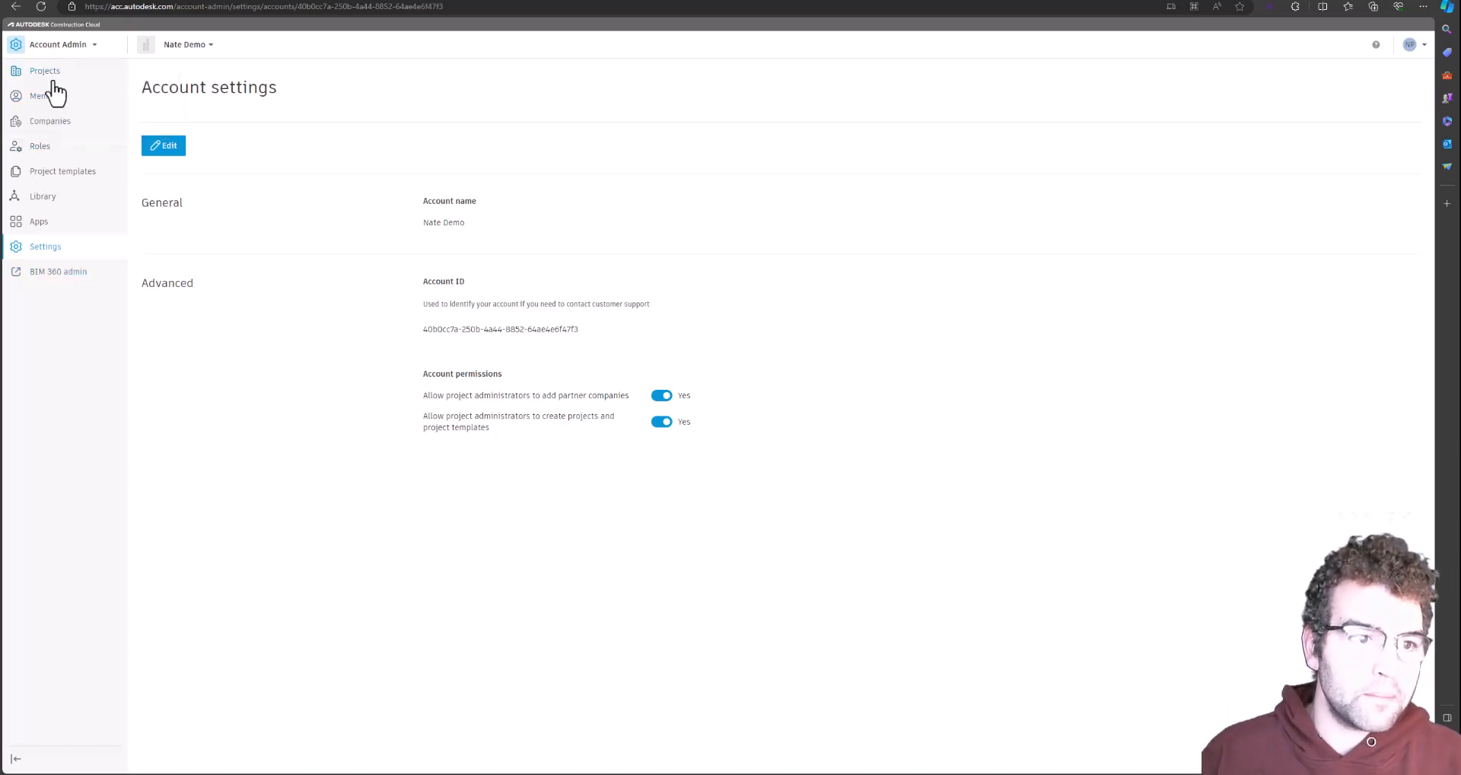
Open the Nate Demo project's Members table and scroll across to its product columns
{"action": "left_click", "coordinate": [52, 76]}
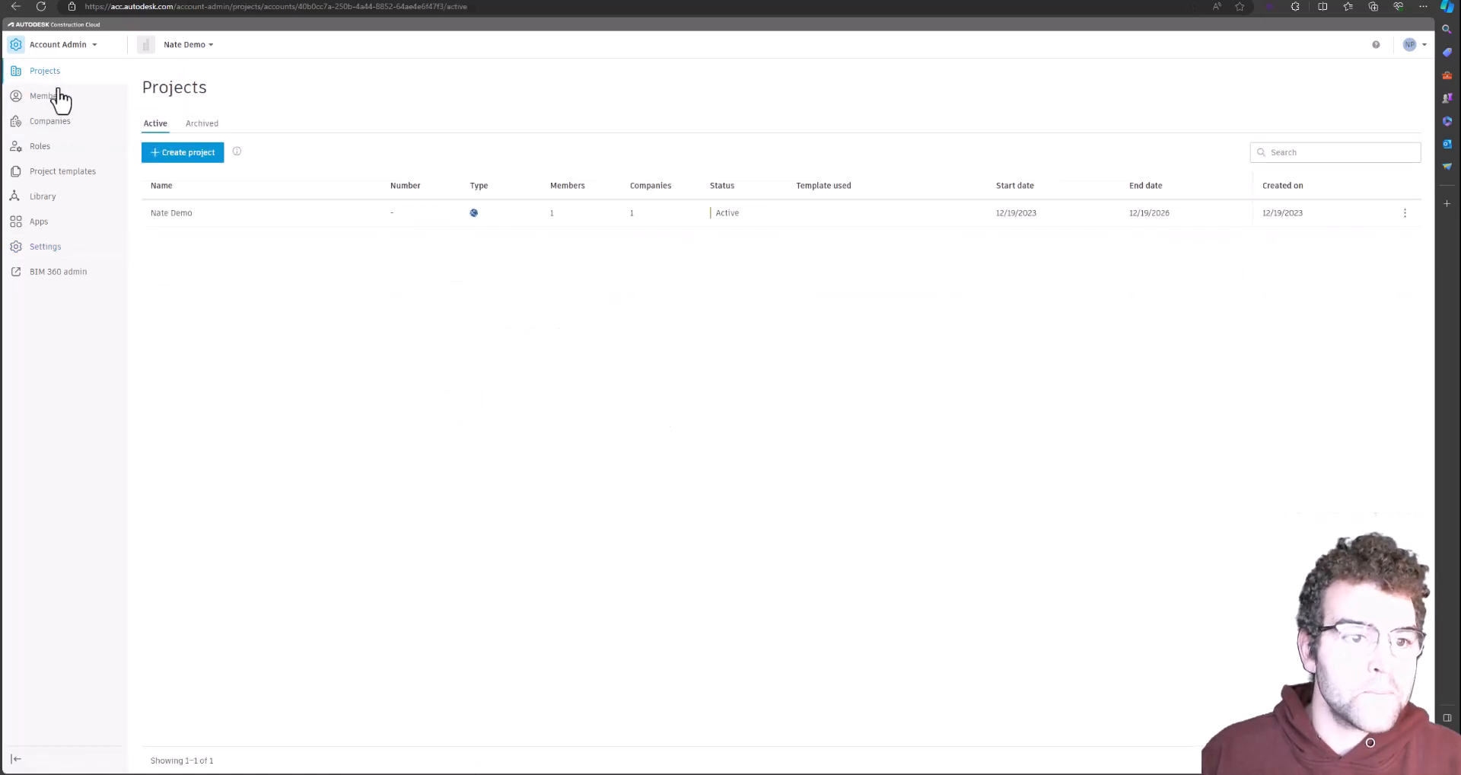
{"action": "left_click", "coordinate": [187, 216]}
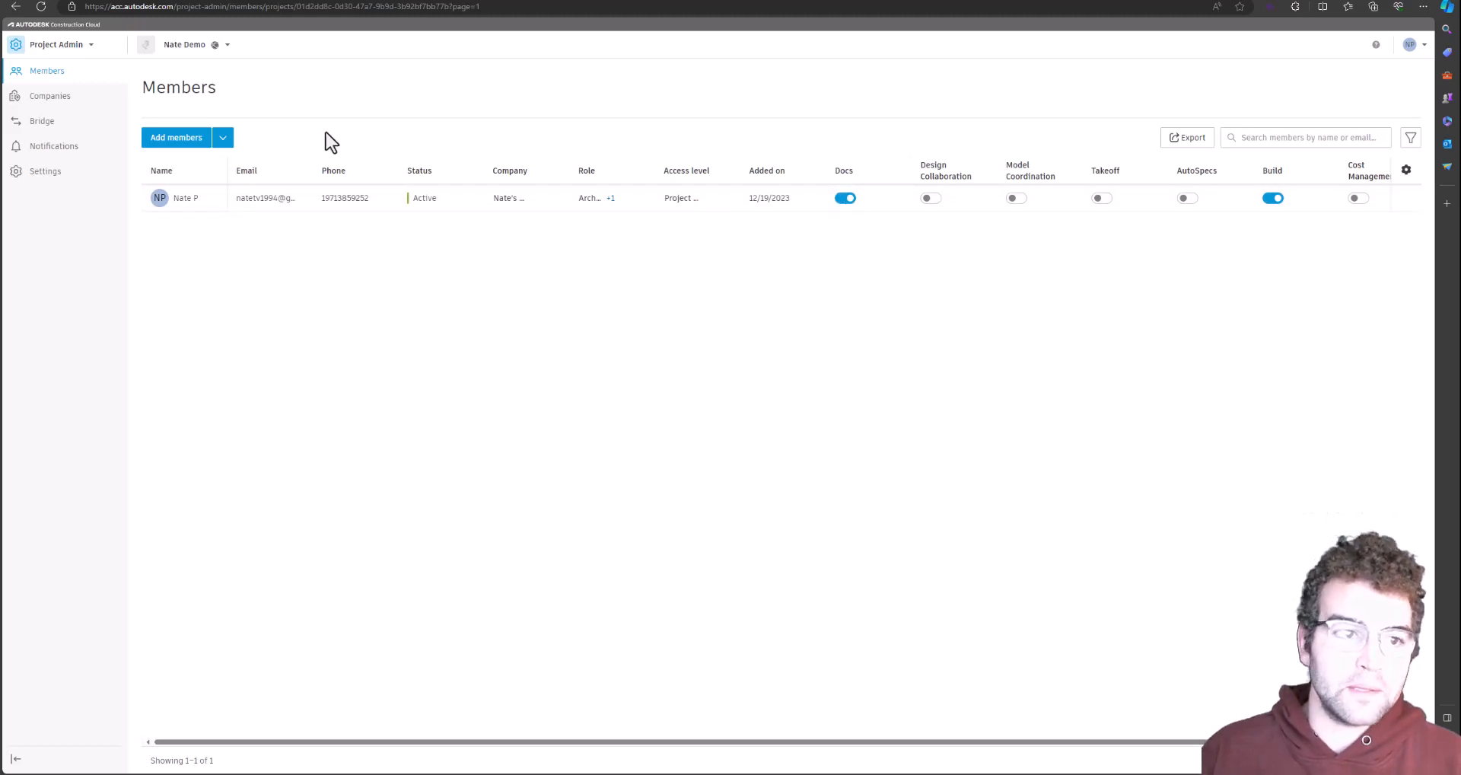
{"action": "left_click", "coordinate": [65, 47]}
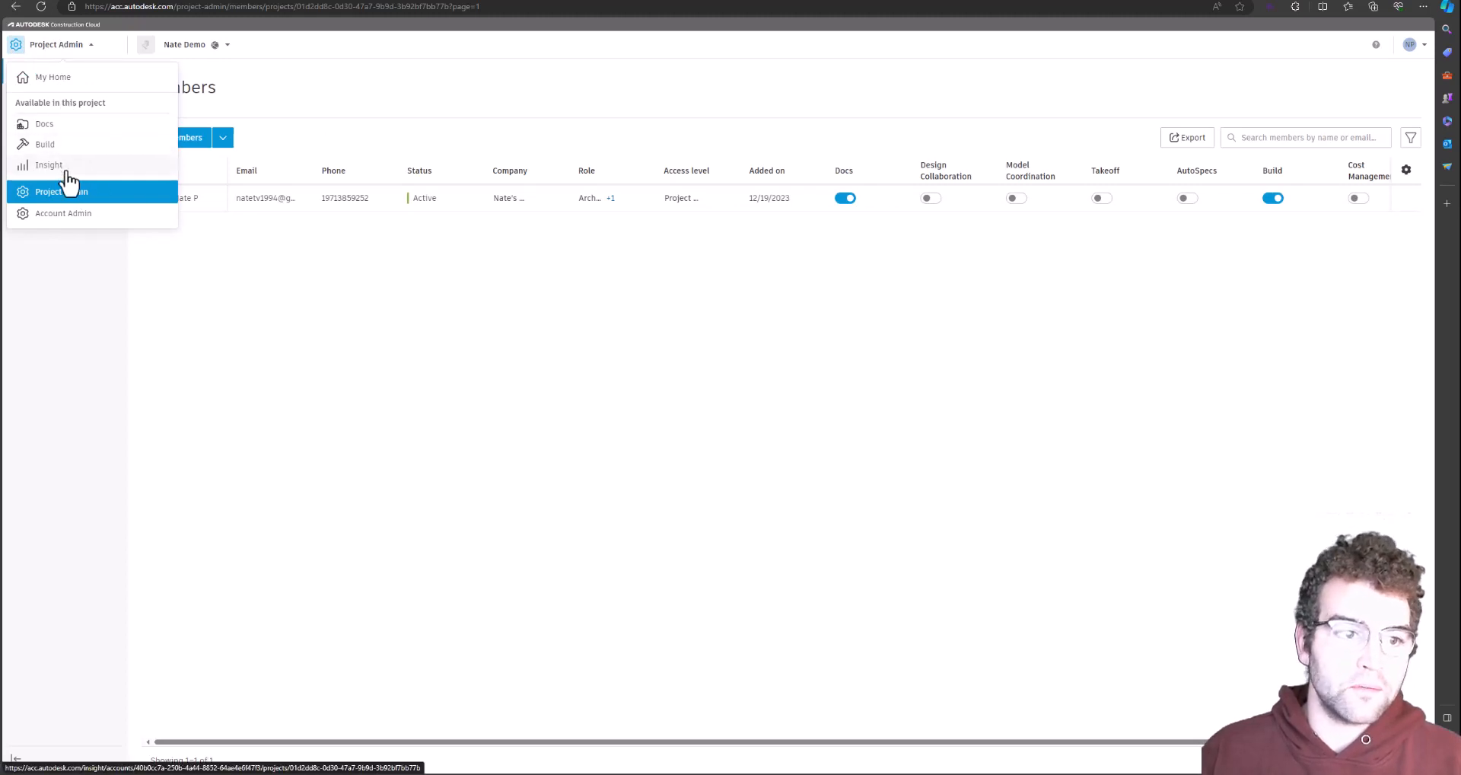
{"action": "left_click_drag", "start_coordinate": [784, 742], "coordinate": [1327, 198]}
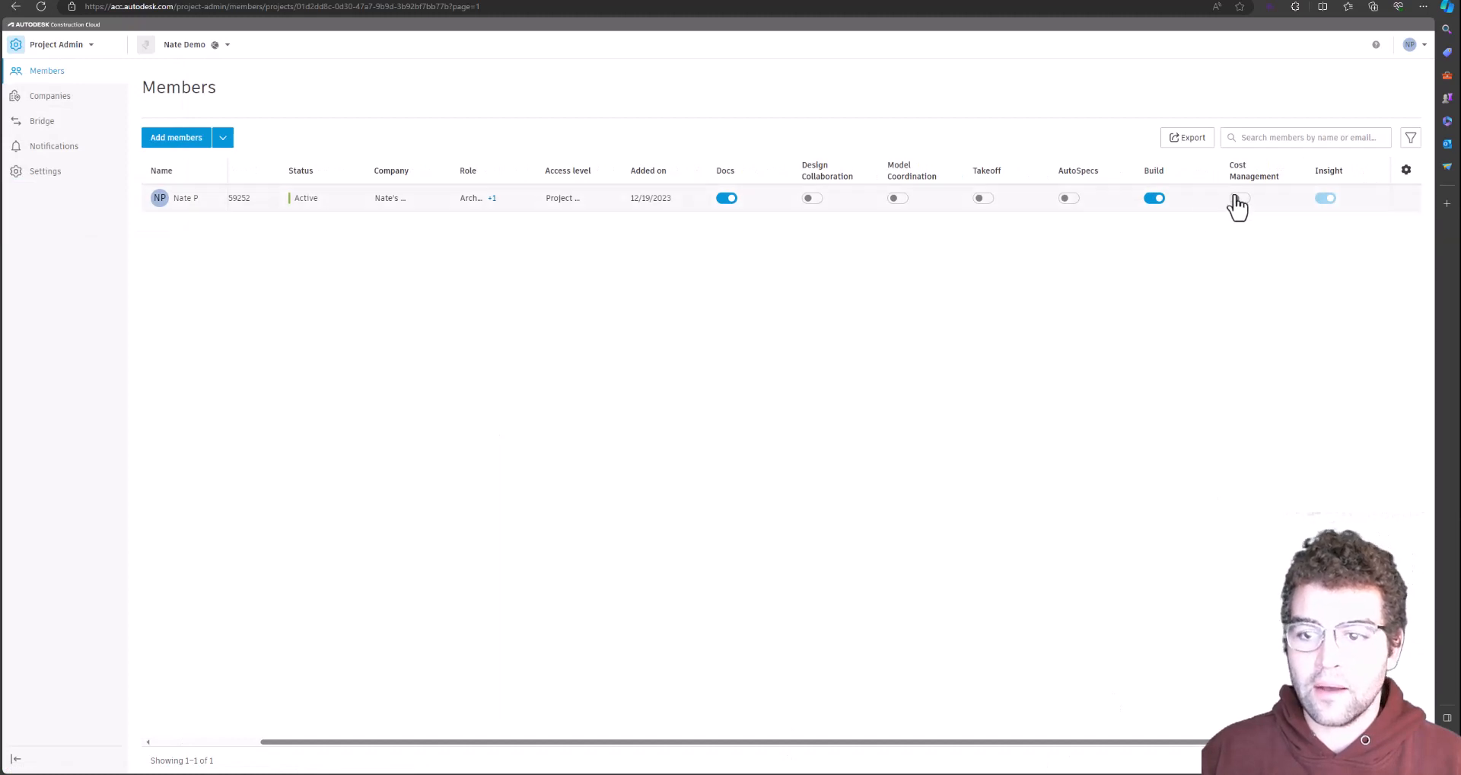
Turn the existing member's Build access off and back on
{"action": "left_click", "coordinate": [1153, 198]}
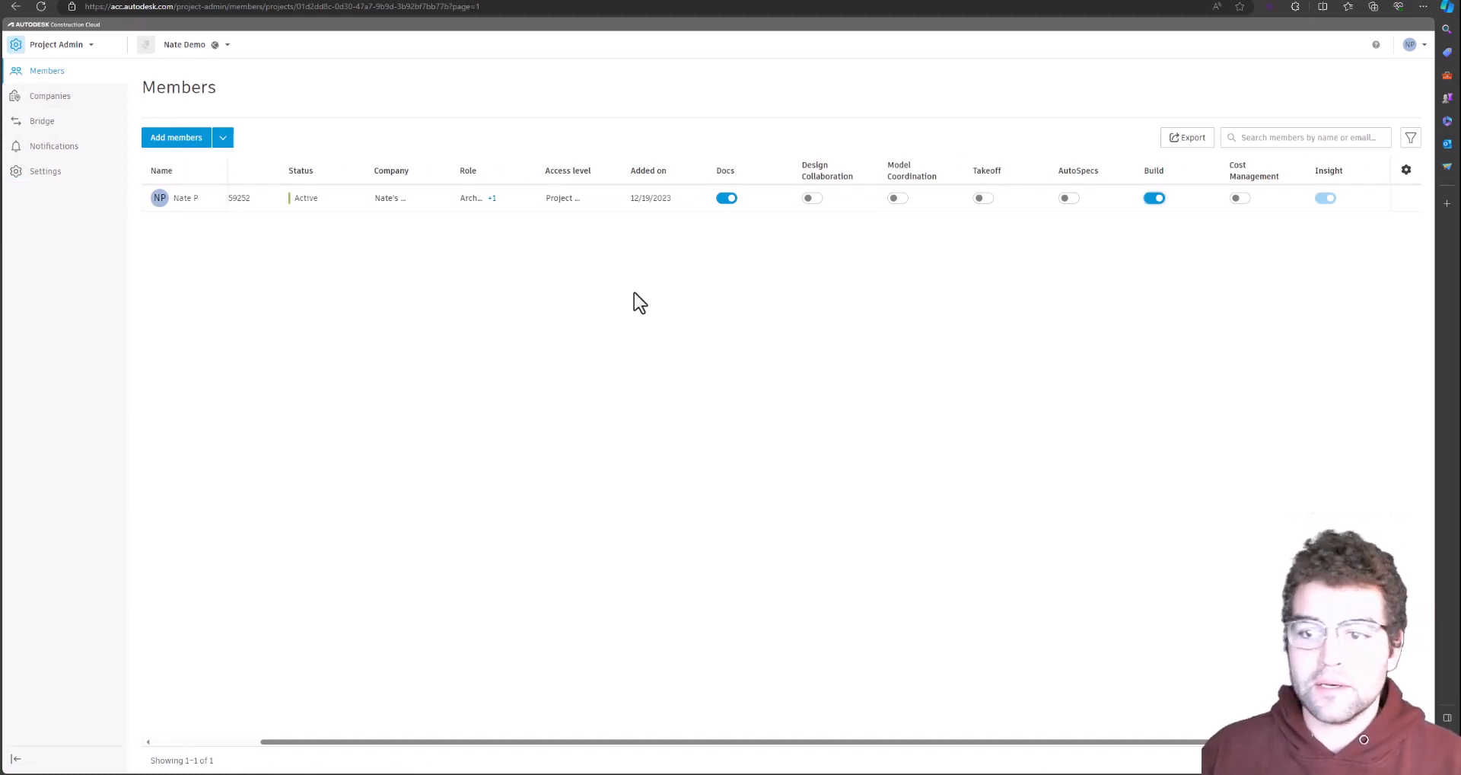
{"action": "left_click", "coordinate": [58, 47]}
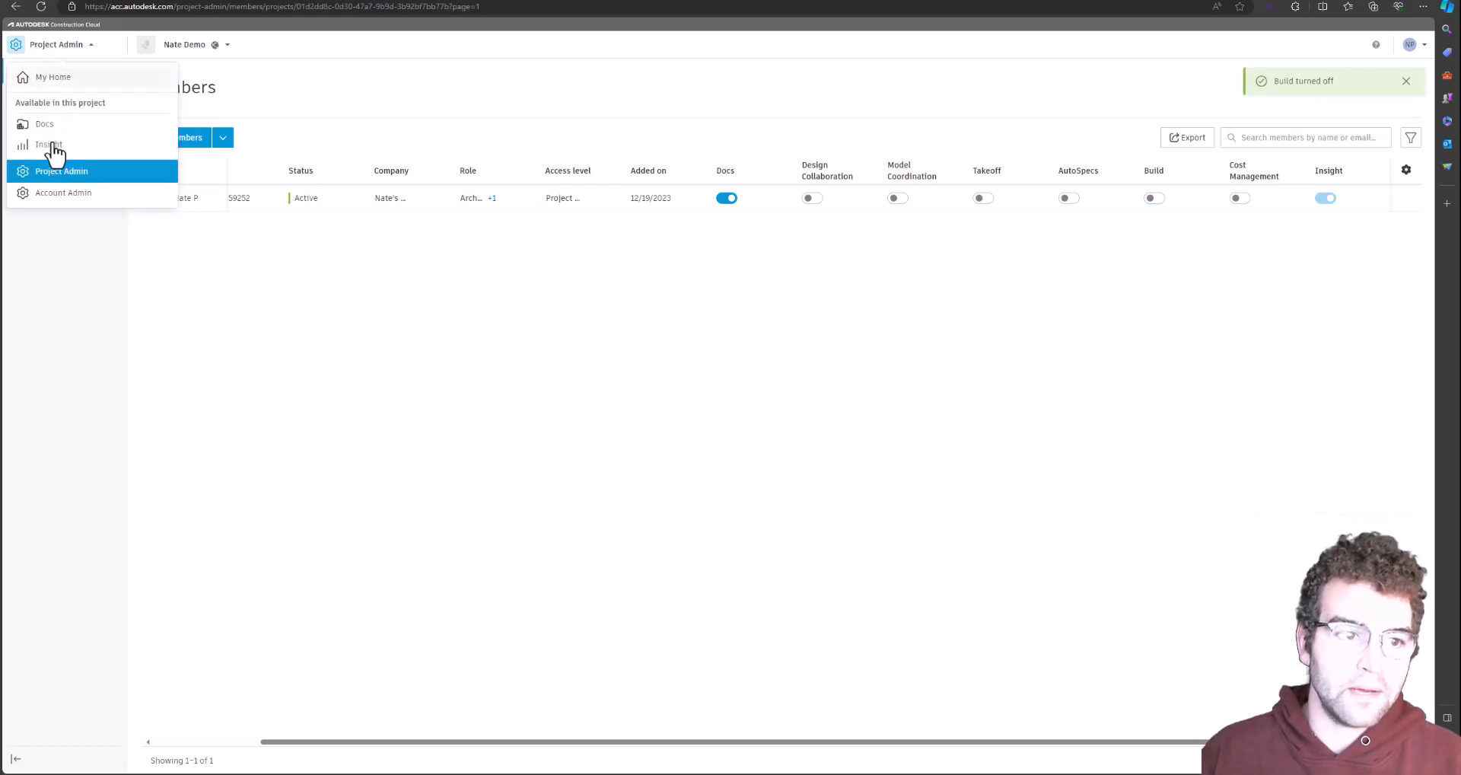
{"action": "left_click", "coordinate": [1153, 199]}
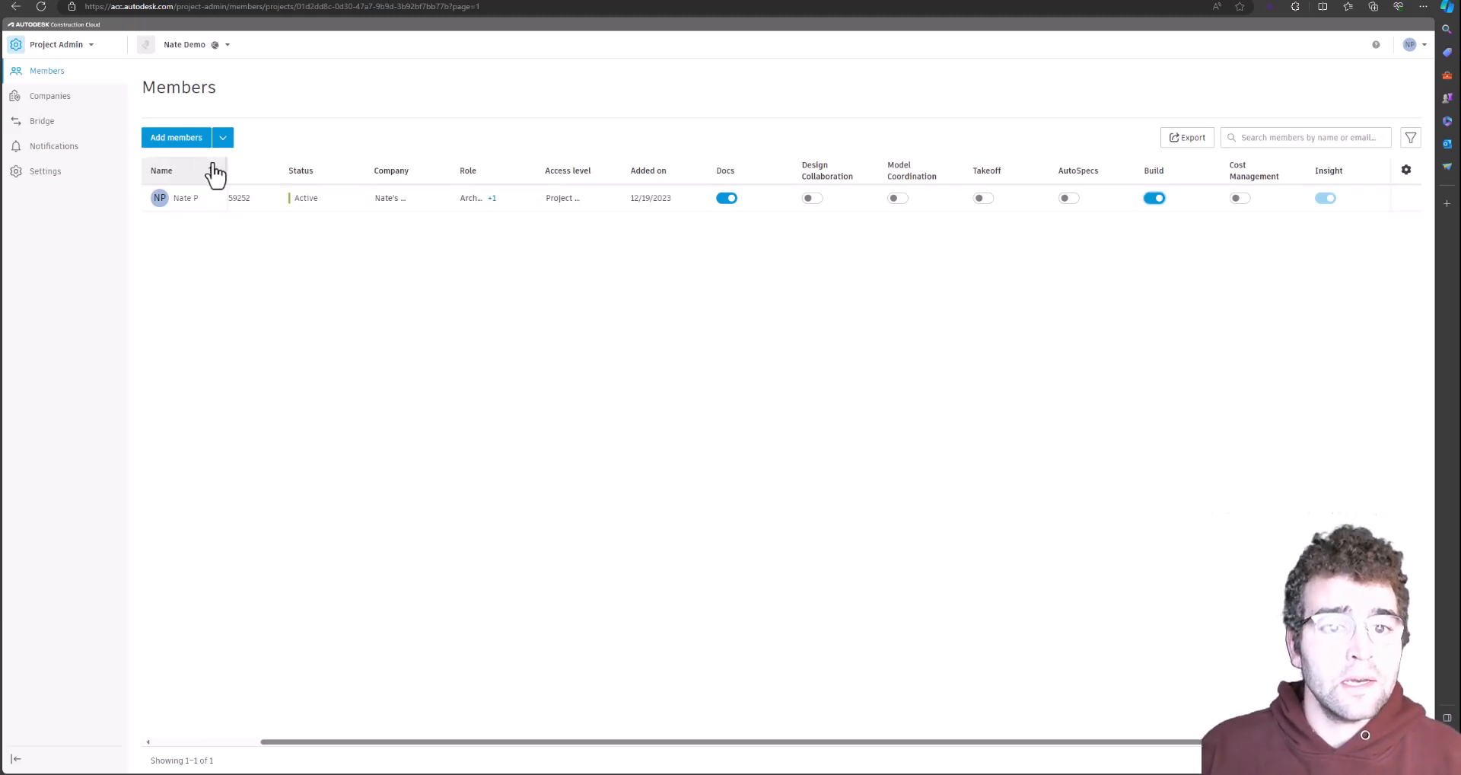
{"action": "left_click", "coordinate": [185, 152]}
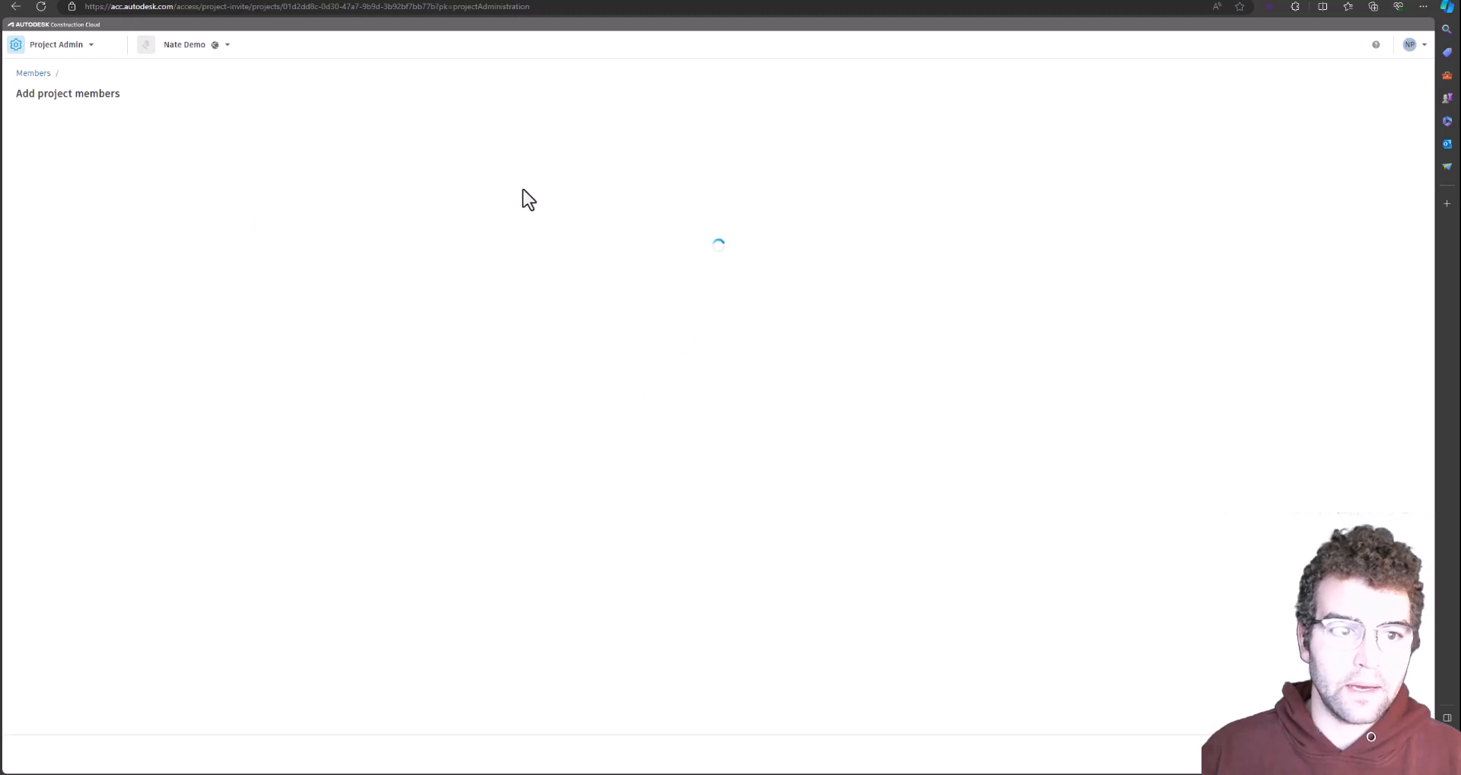
Add the new person as a project member row by picking their suggested e-mail
{"action": "left_click", "coordinate": [80, 146]}
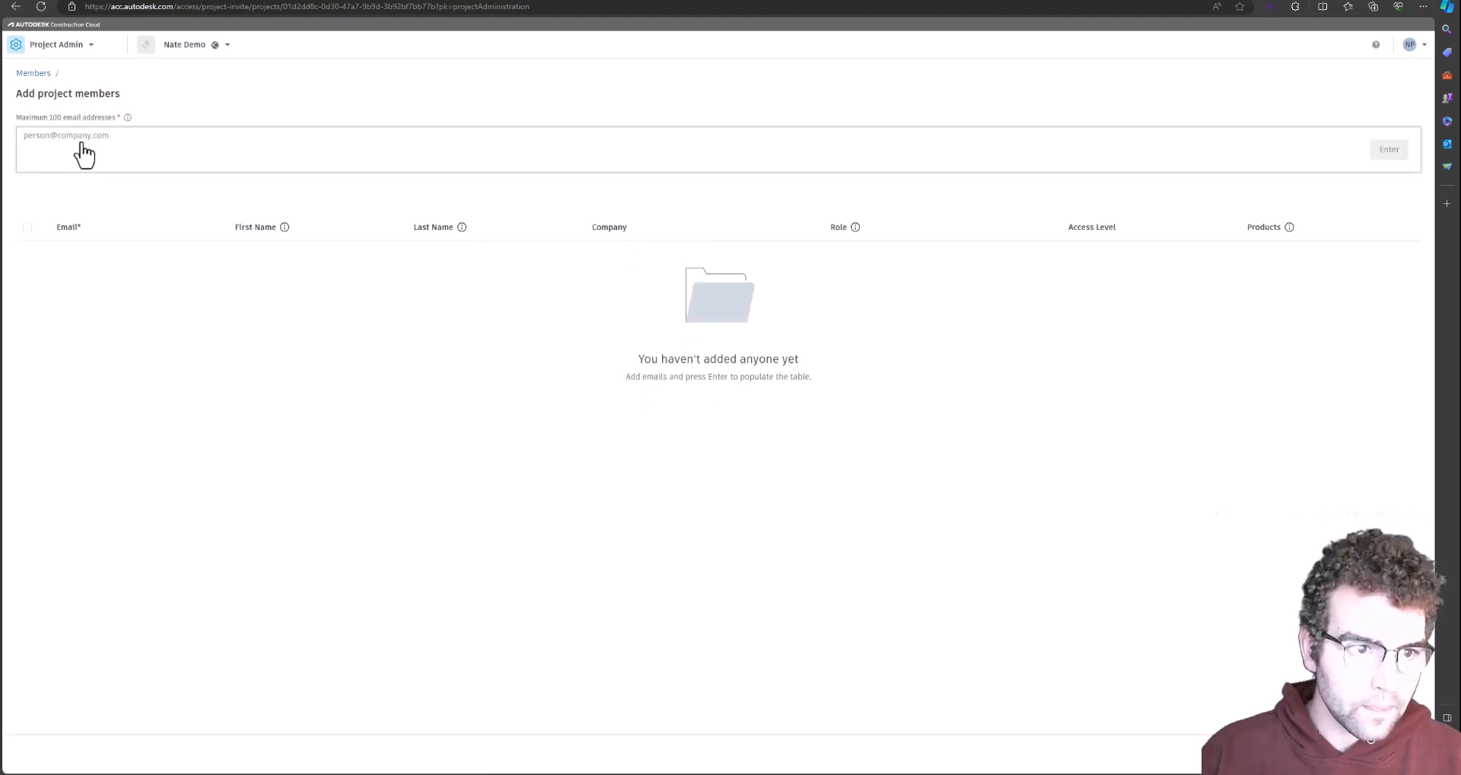
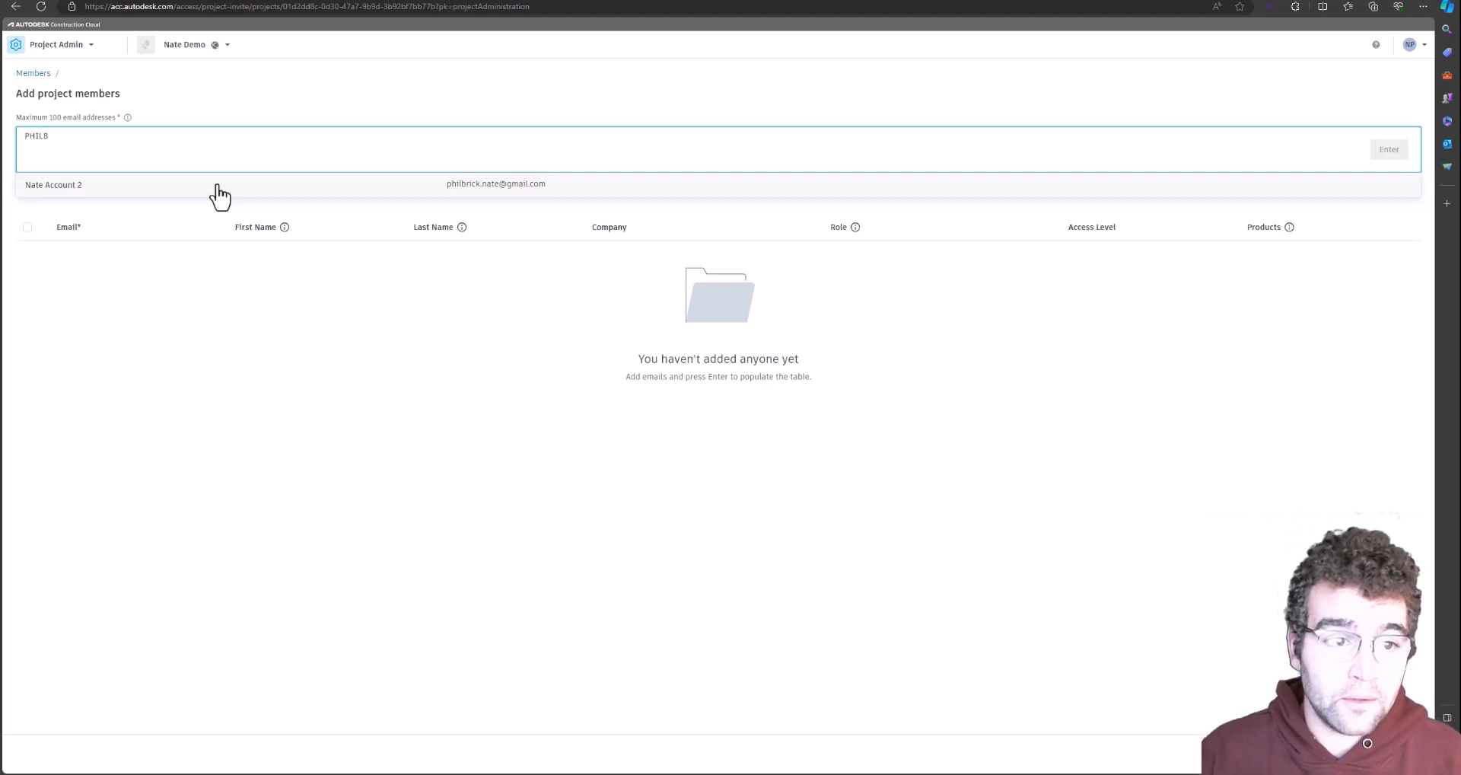
{"action": "left_click", "coordinate": [223, 195]}
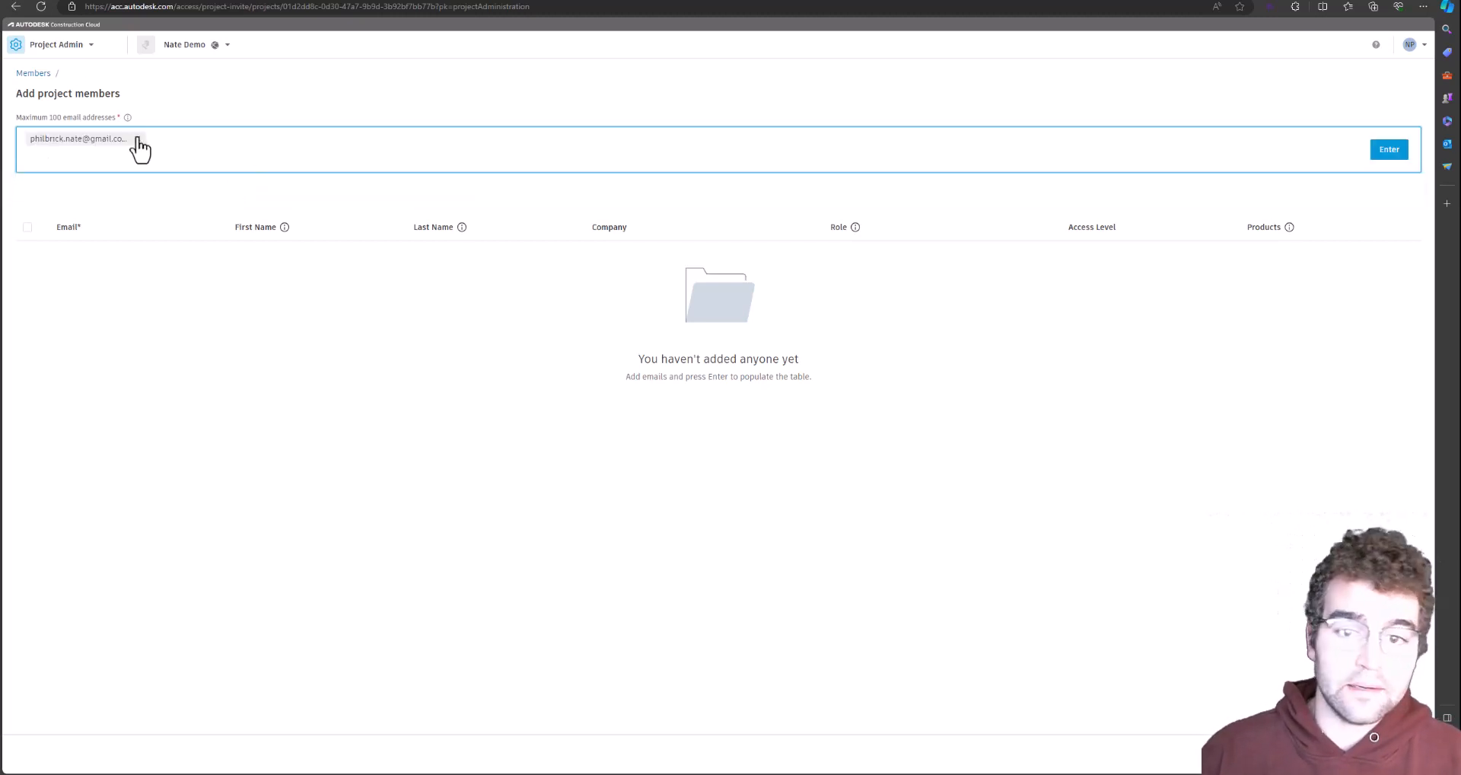
{"action": "left_click", "coordinate": [1387, 152]}
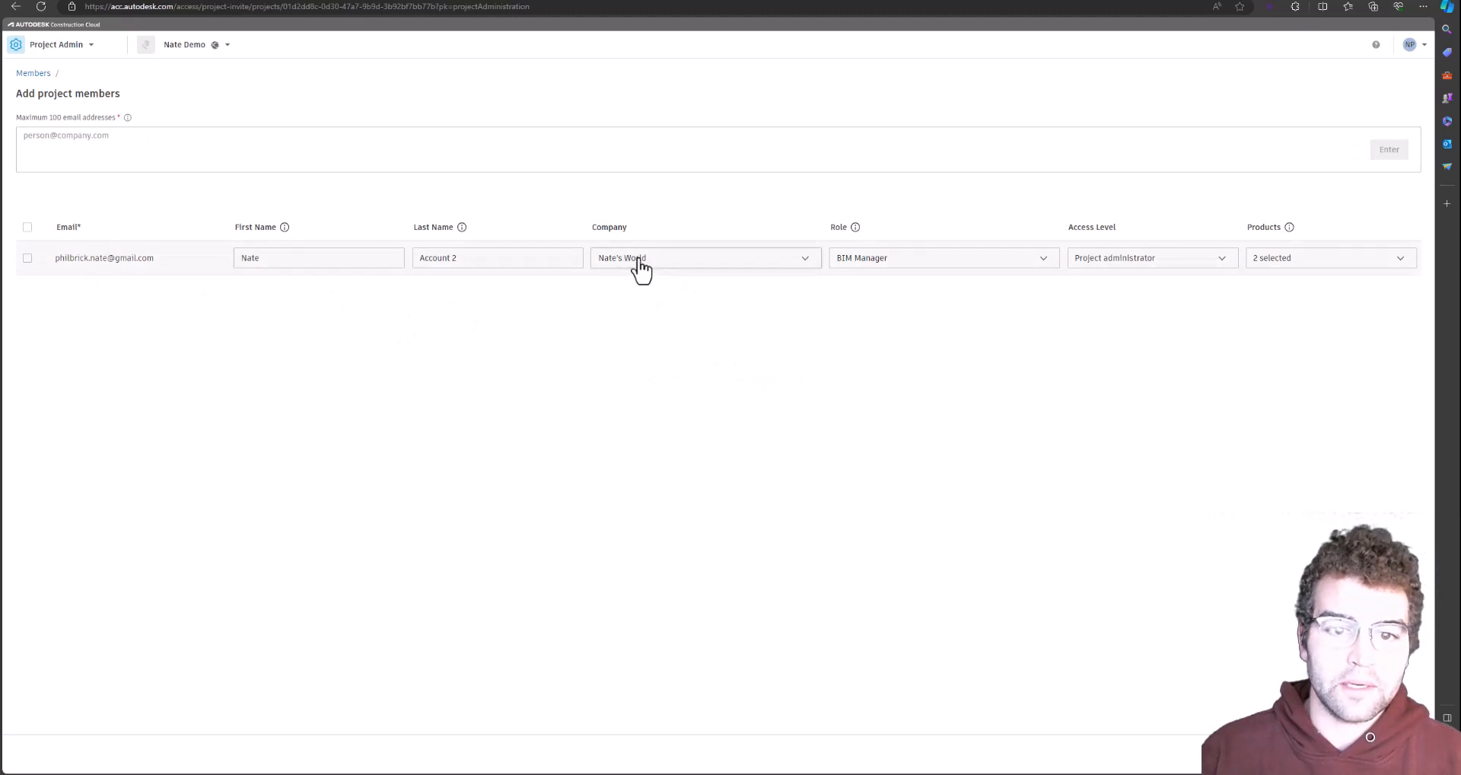
Set the new member's role to Architect, leaving BIM Manager removed
{"action": "left_click", "coordinate": [891, 263]}
{"action": "left_click", "coordinate": [845, 304]}
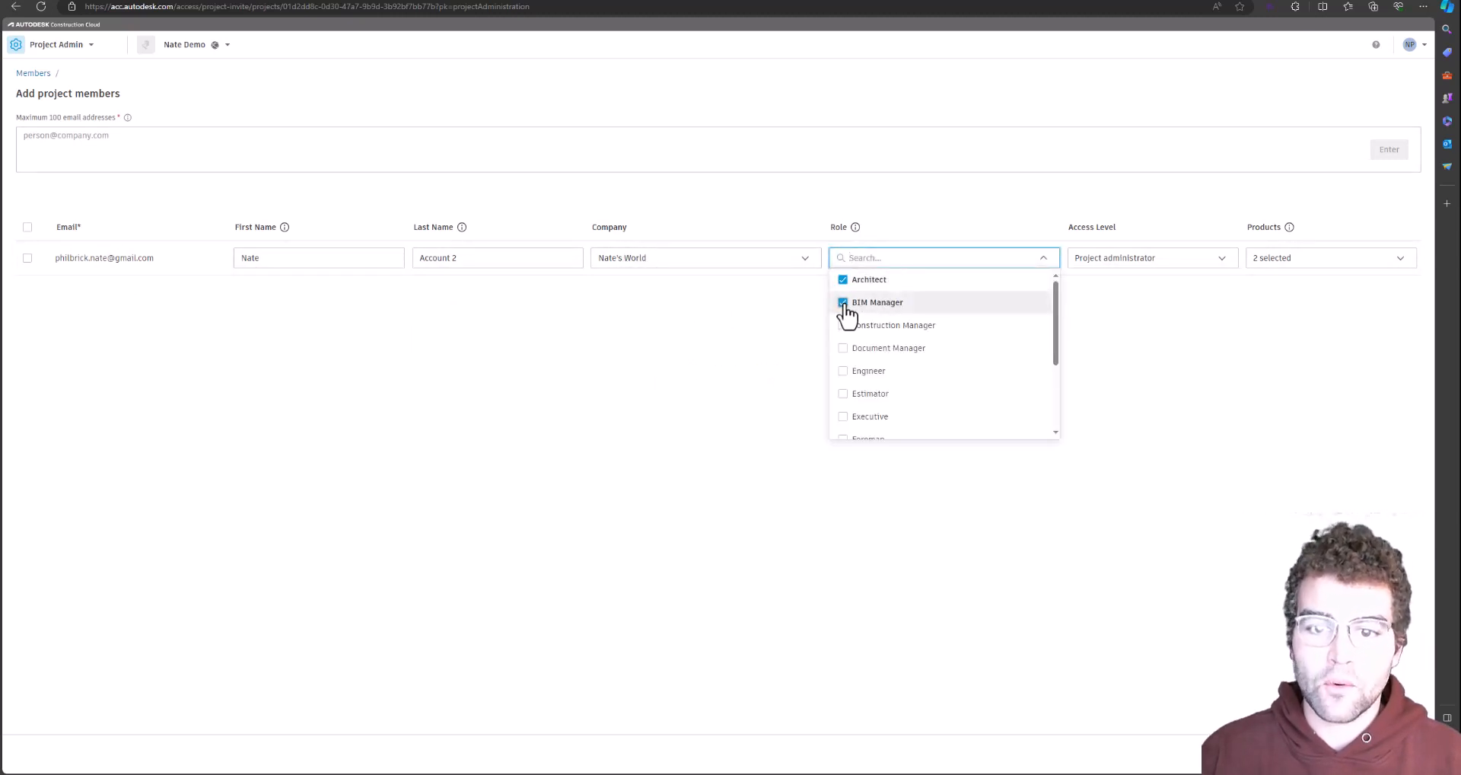
{"action": "left_click", "coordinate": [844, 304]}
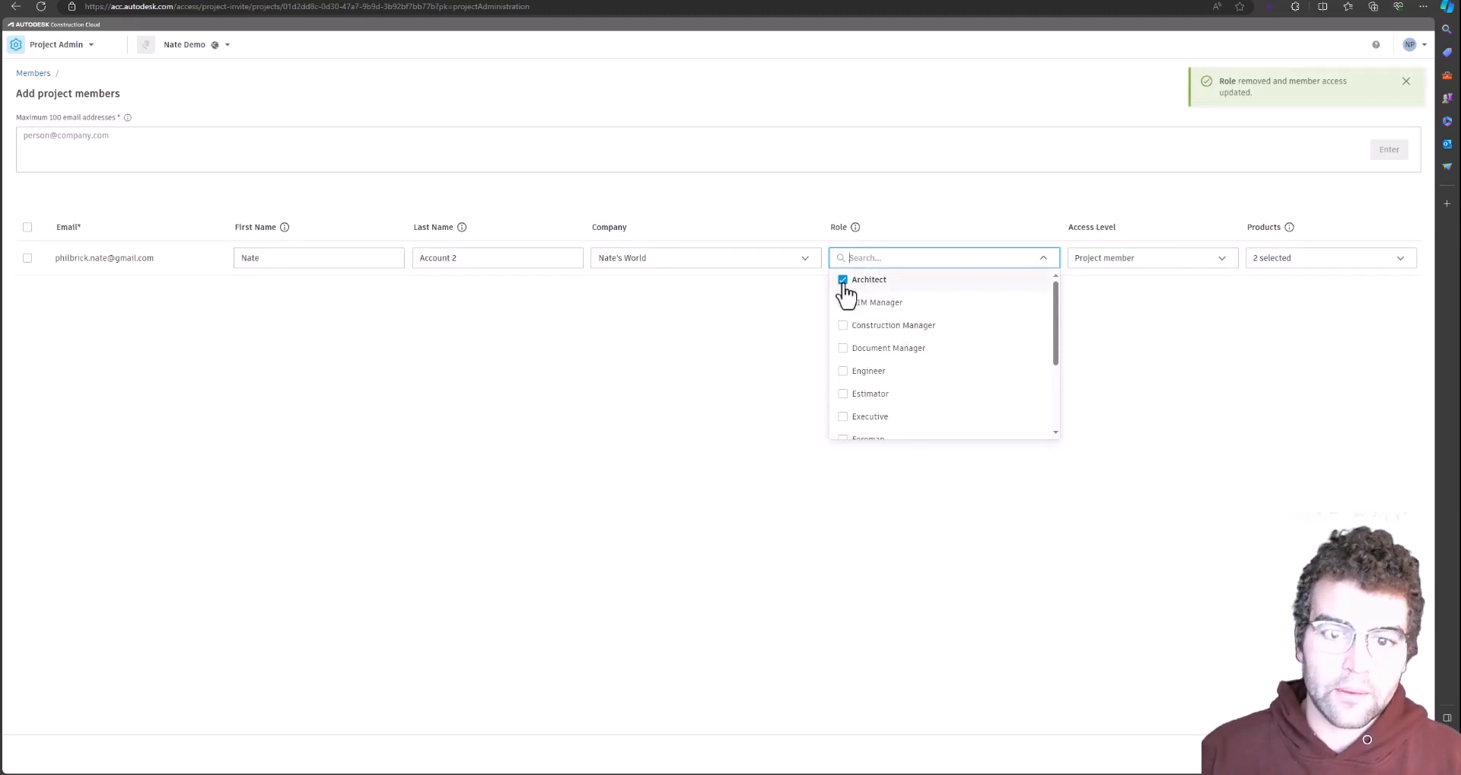
{"action": "left_click", "coordinate": [843, 303]}
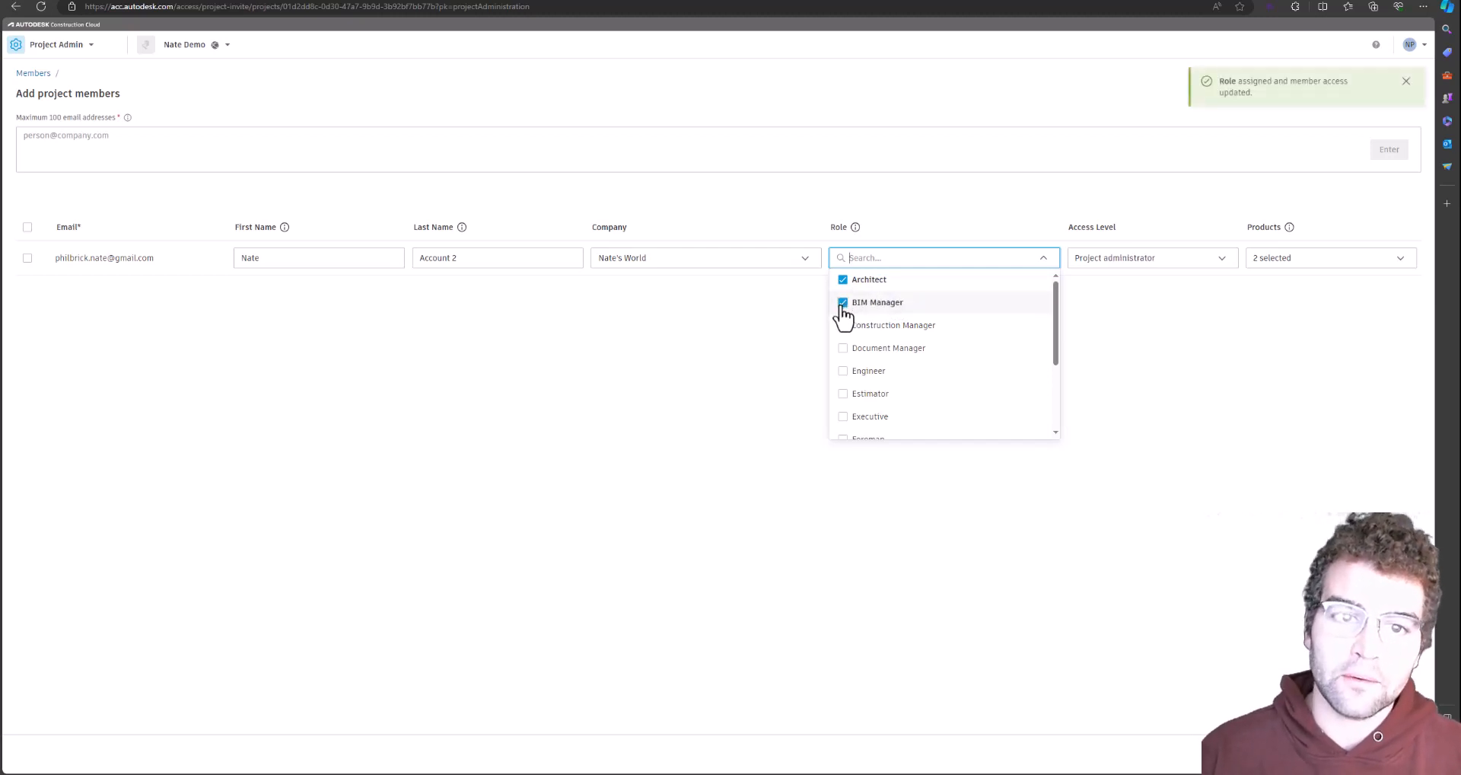
{"action": "left_click", "coordinate": [844, 303]}
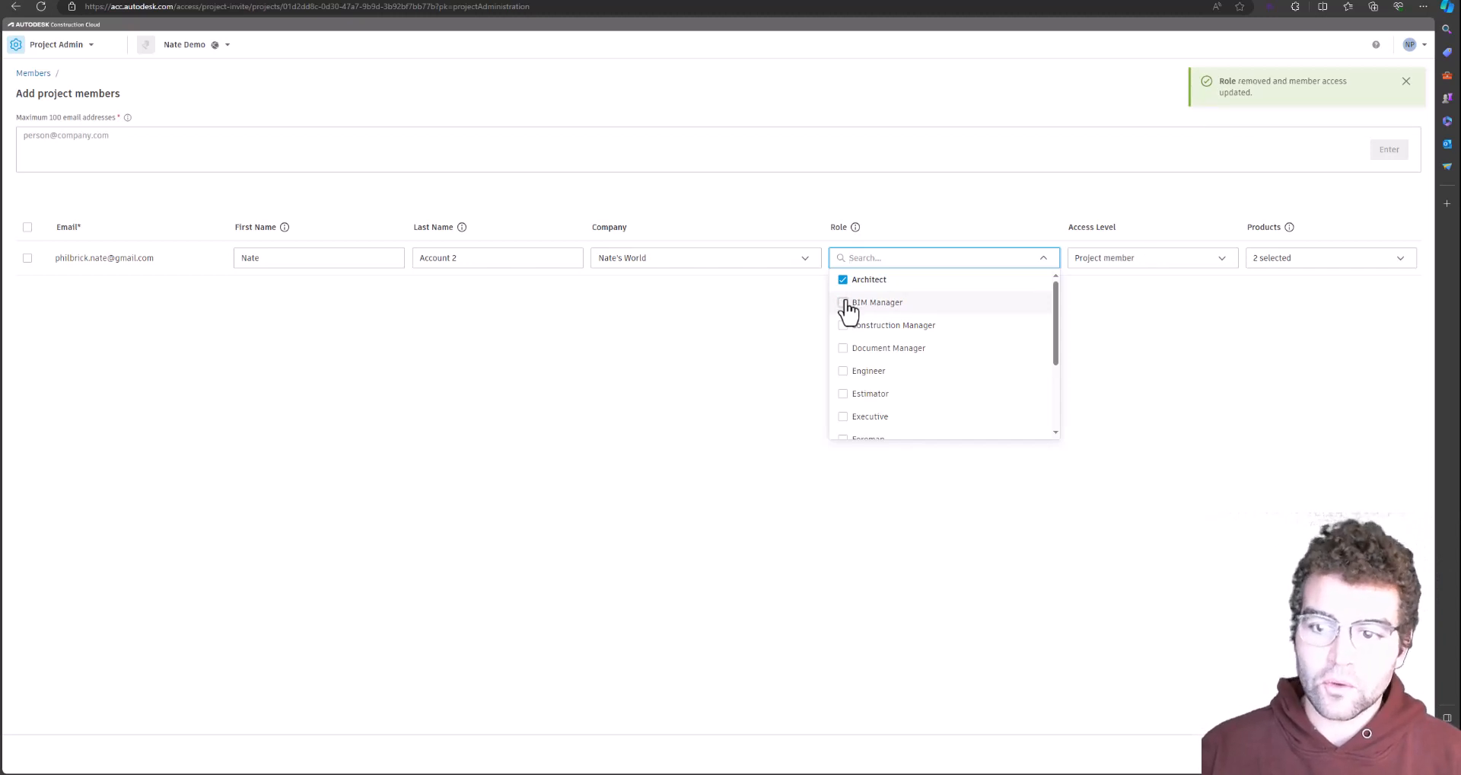
Give the new member Build product access and submit them to the project
{"action": "left_click", "coordinate": [1303, 258]}
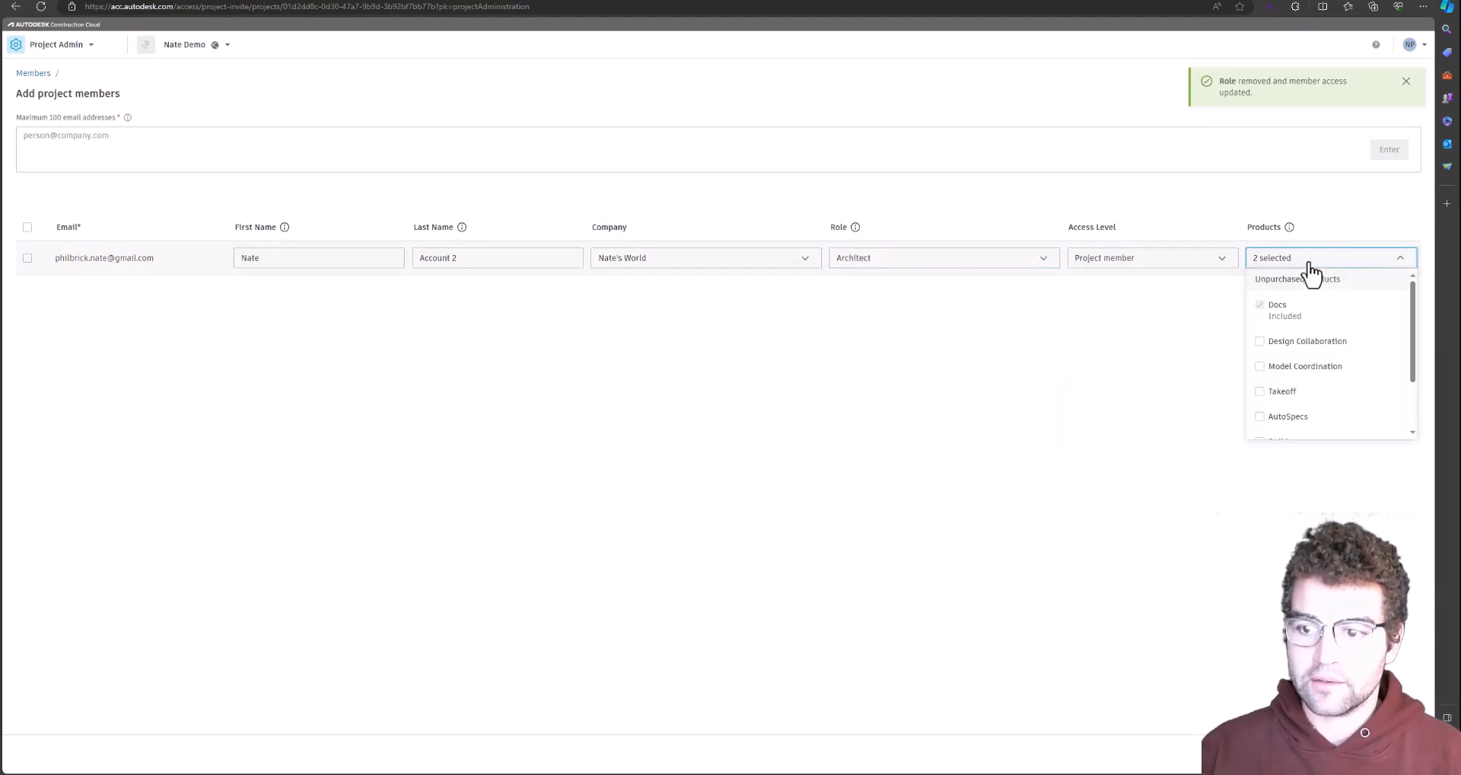
{"action": "scroll", "coordinate": [1280, 365], "scroll_direction": "down", "scroll_amount": 2}
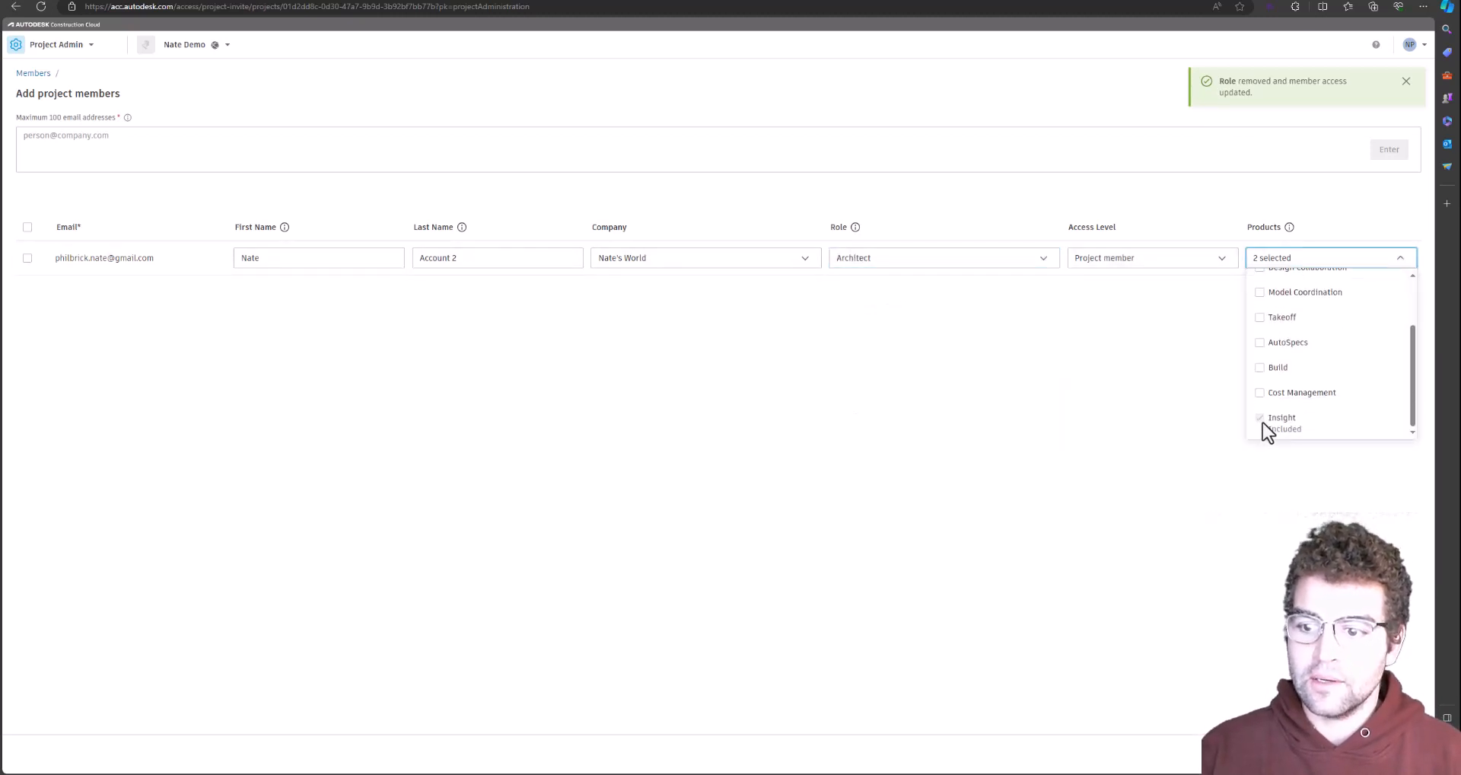
{"action": "left_click", "coordinate": [1261, 368]}
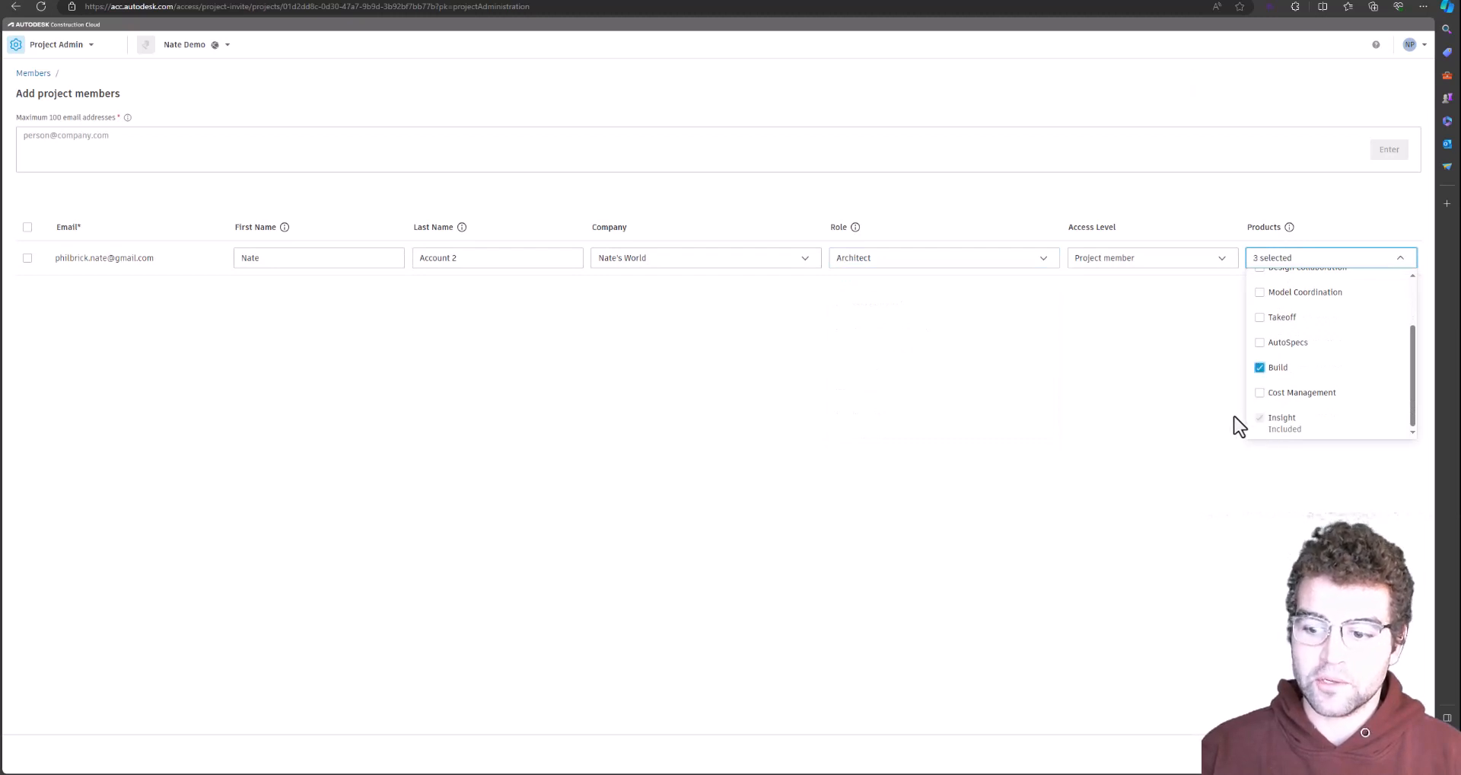
{"action": "left_click", "coordinate": [1055, 377]}
{"action": "left_click", "coordinate": [1376, 753]}
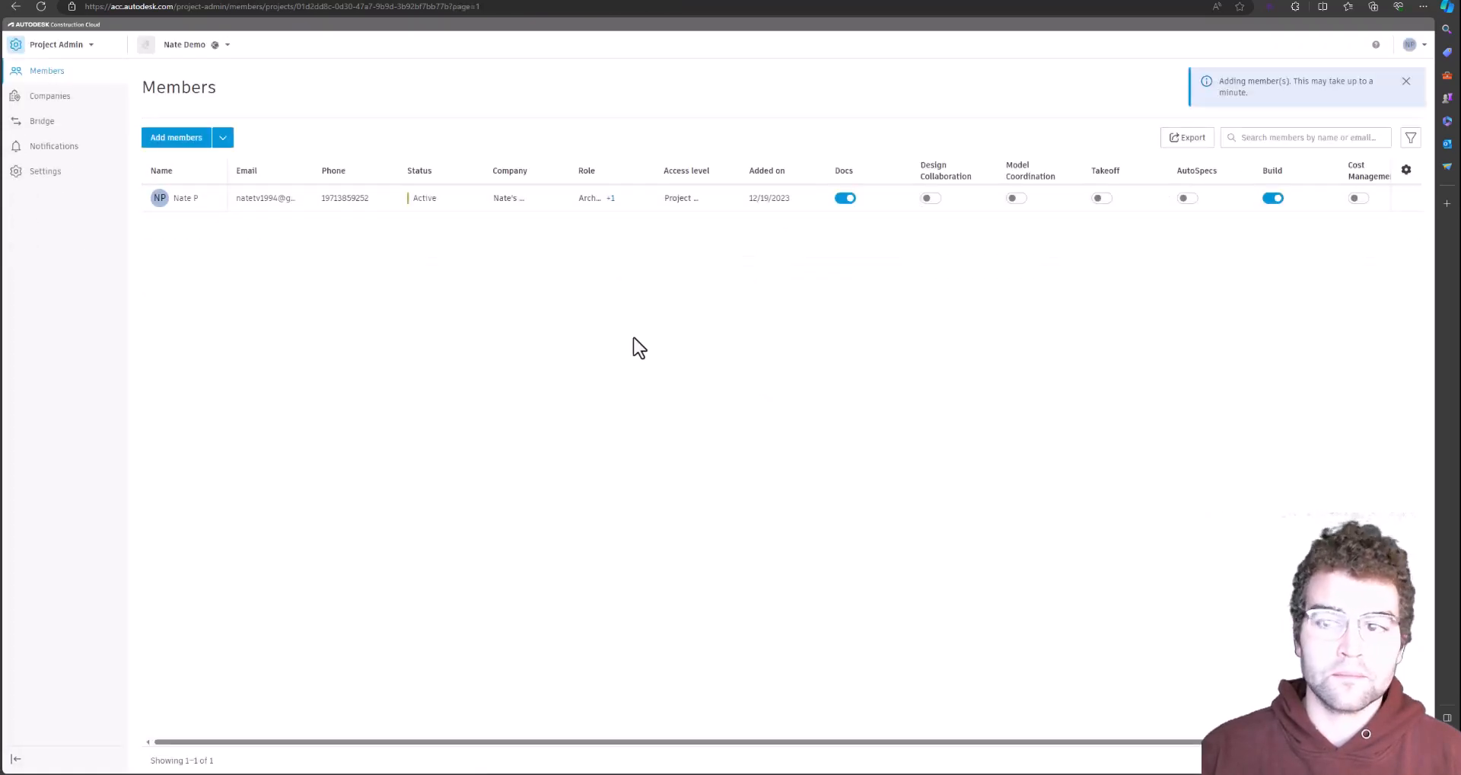
Reload the project Members page and refresh the second account's projects page
{"action": "left_click", "coordinate": [41, 6]}
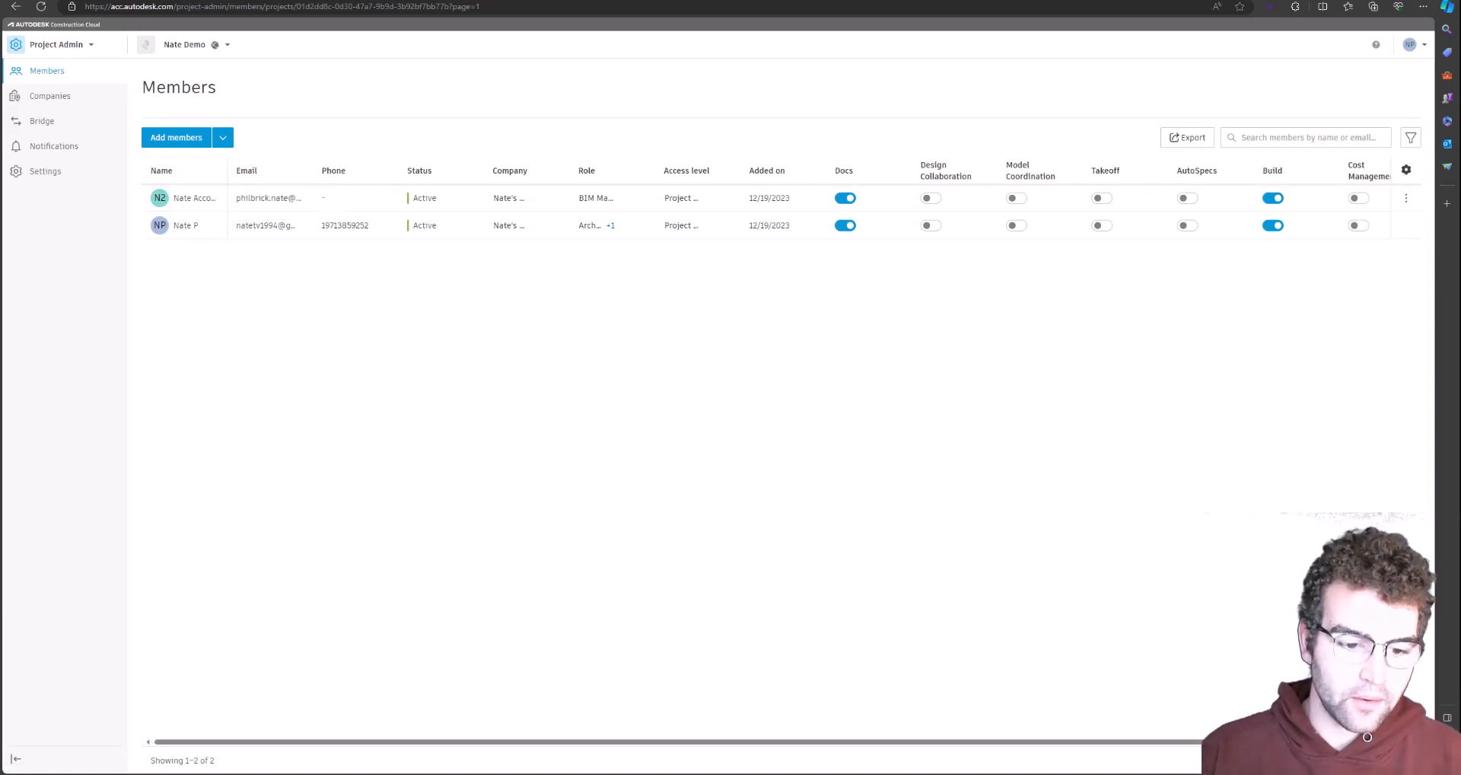
{"action": "left_click", "coordinate": [403, 773]}
{"action": "left_click", "coordinate": [857, 15]}
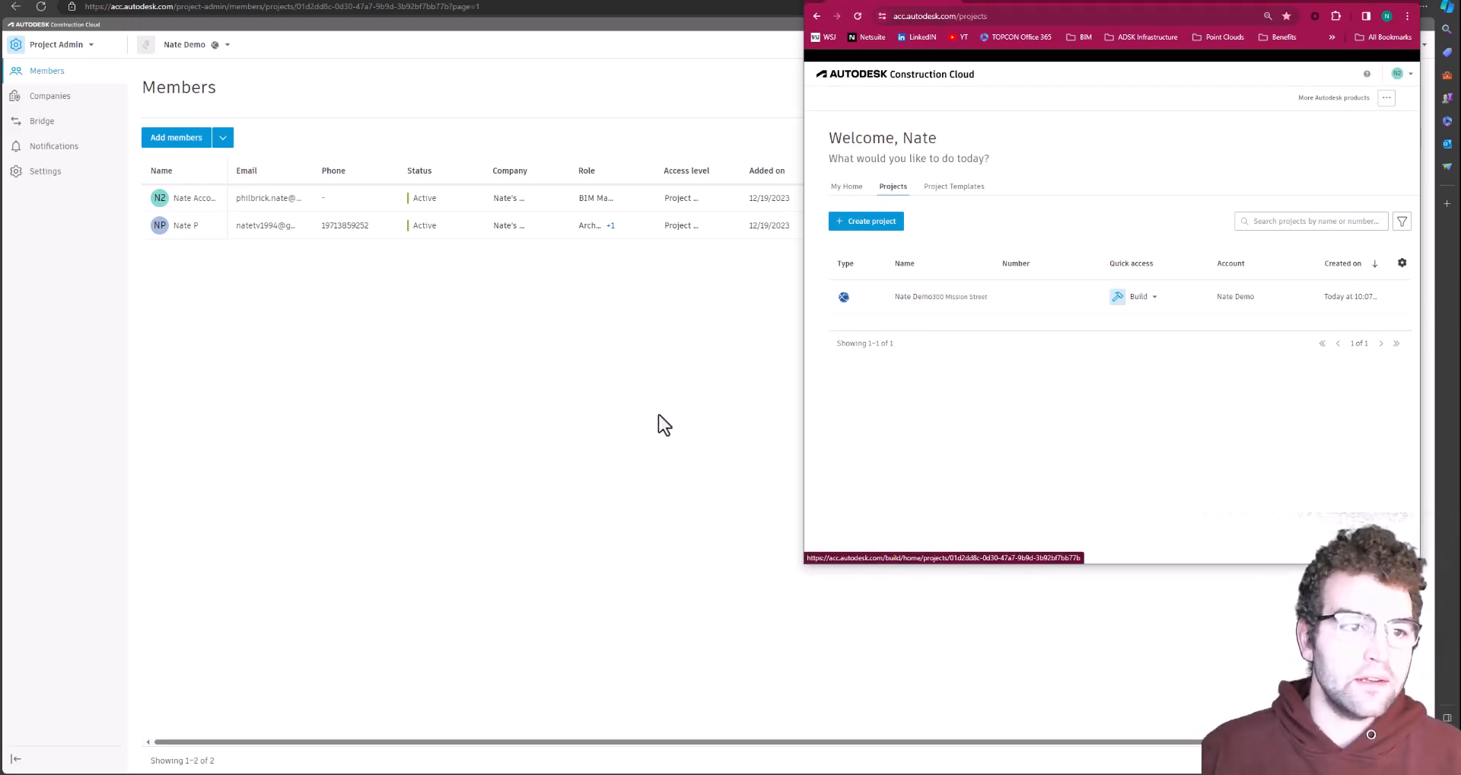
Return to the project and open its Companies list, showing Nate's World with 2 members
{"action": "left_click", "coordinate": [556, 392]}
{"action": "left_click", "coordinate": [423, 358]}
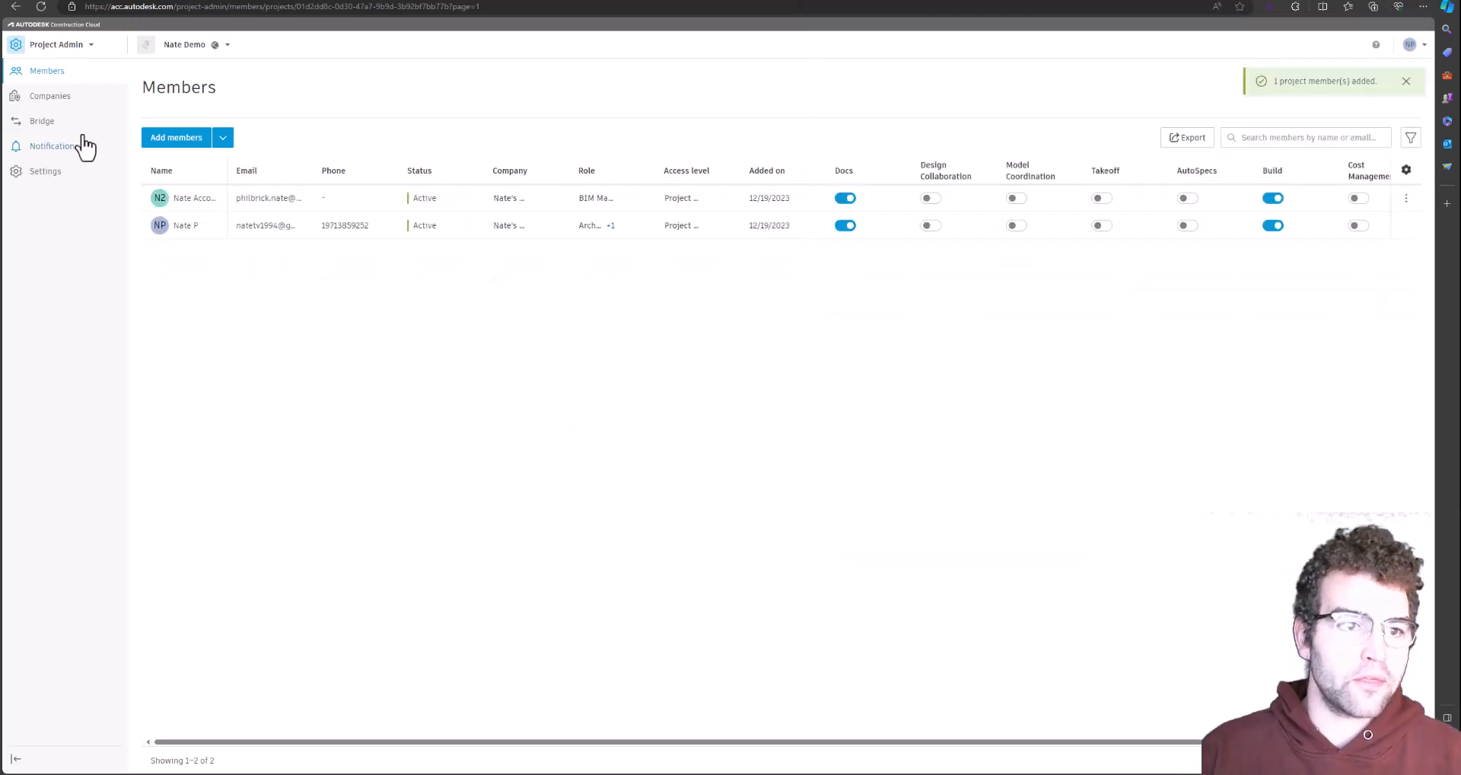
{"action": "left_click", "coordinate": [50, 99]}
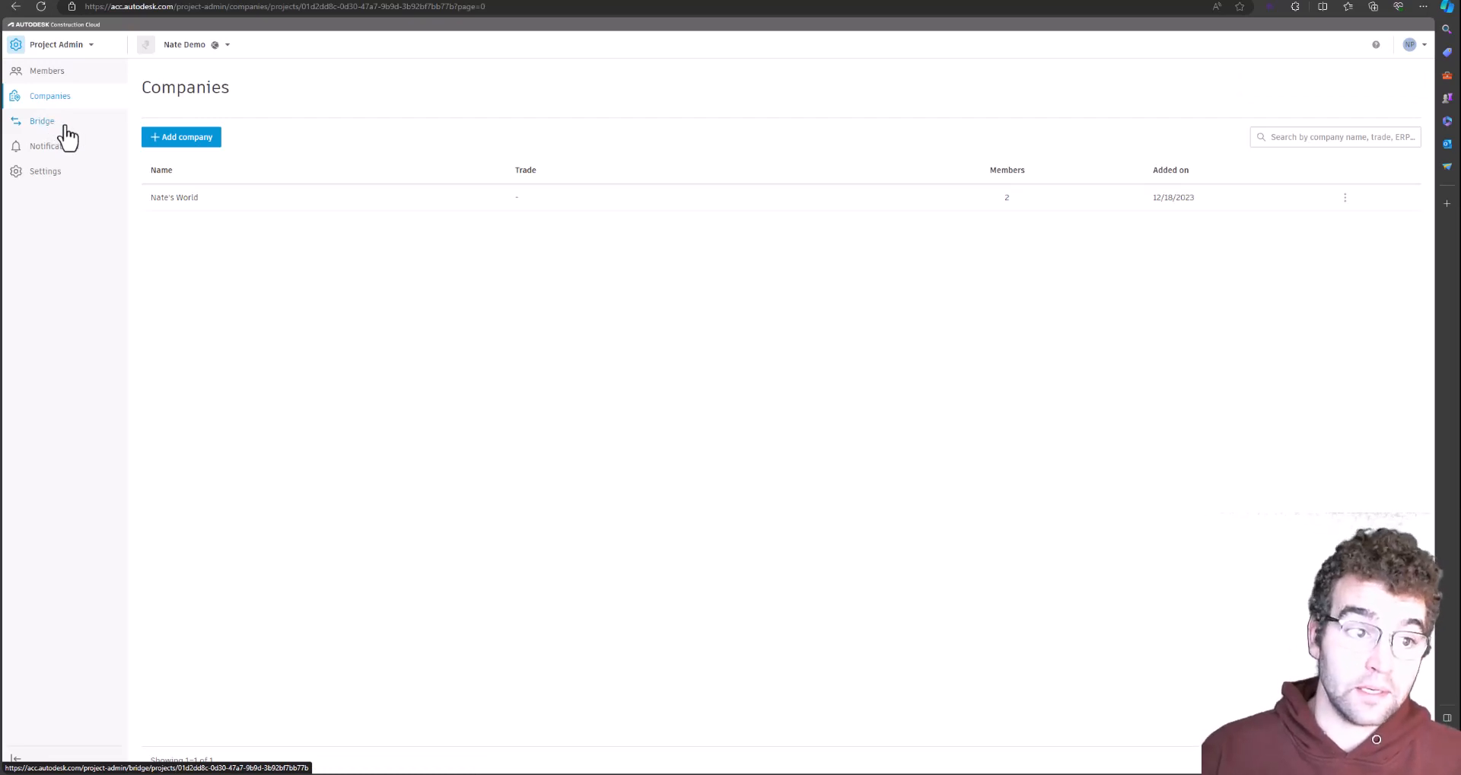
Review the project's Bridge page, then open Notifications showing default, Test and Opt out groups
{"action": "left_click", "coordinate": [65, 127]}
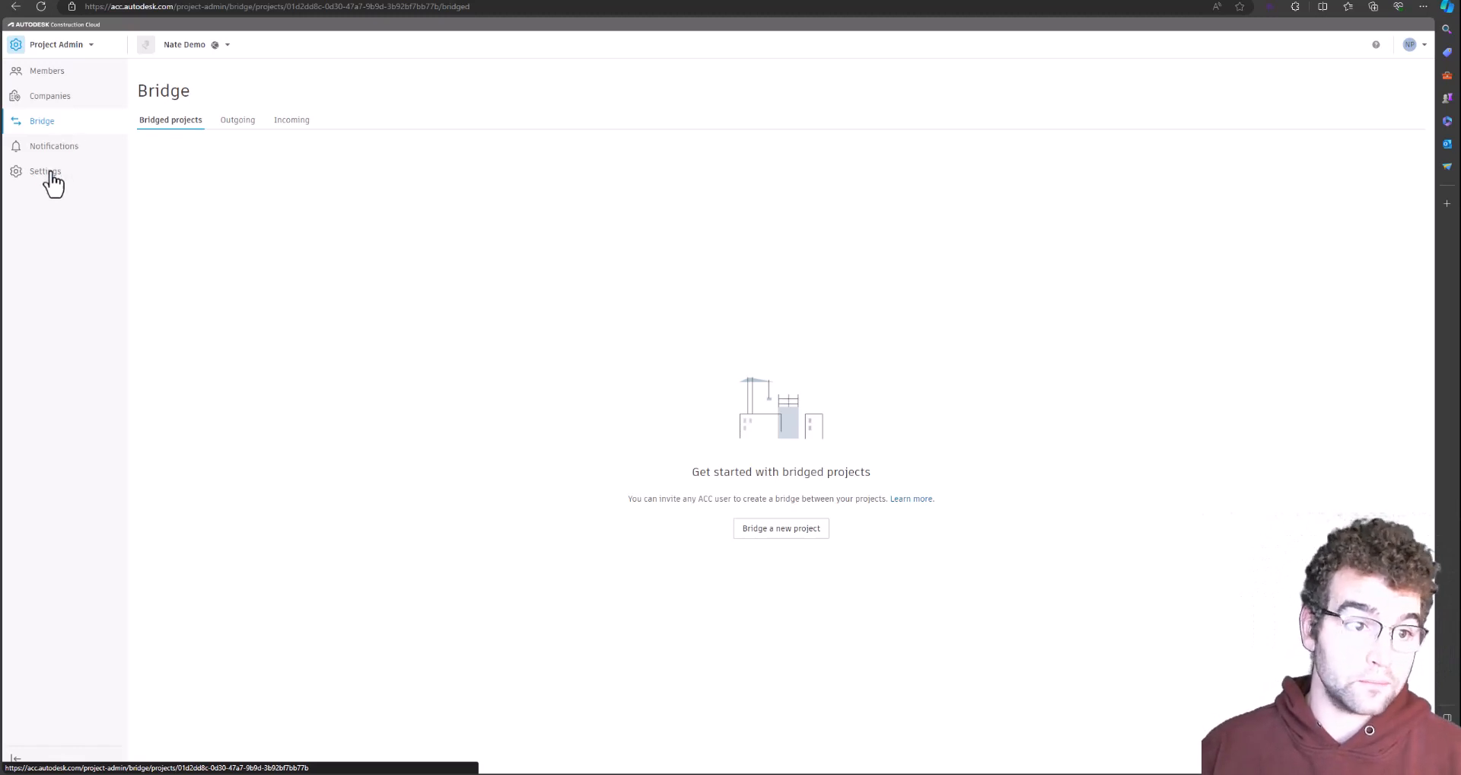
{"action": "left_click", "coordinate": [64, 152]}
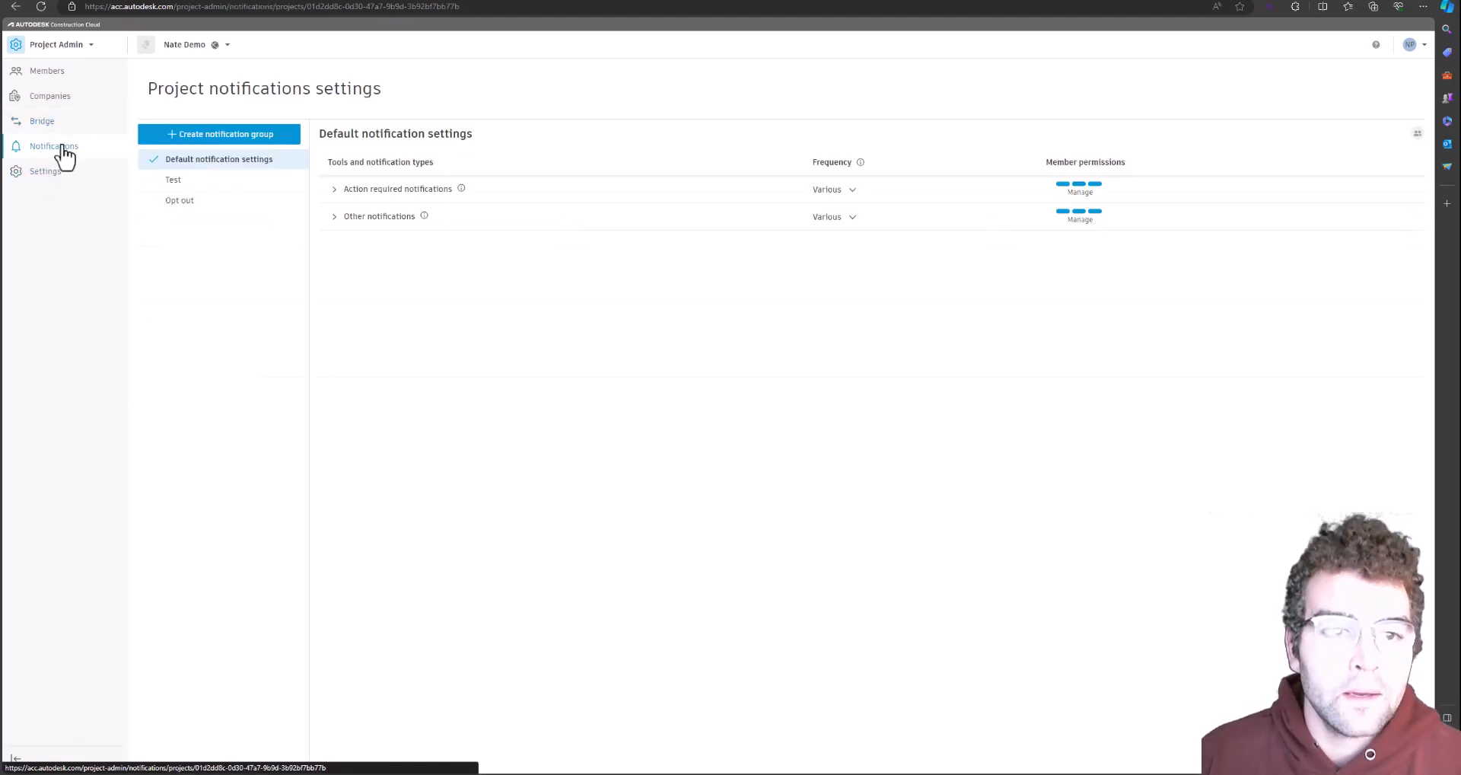
{"action": "left_click", "coordinate": [1417, 47]}
{"action": "left_click", "coordinate": [1334, 130]}
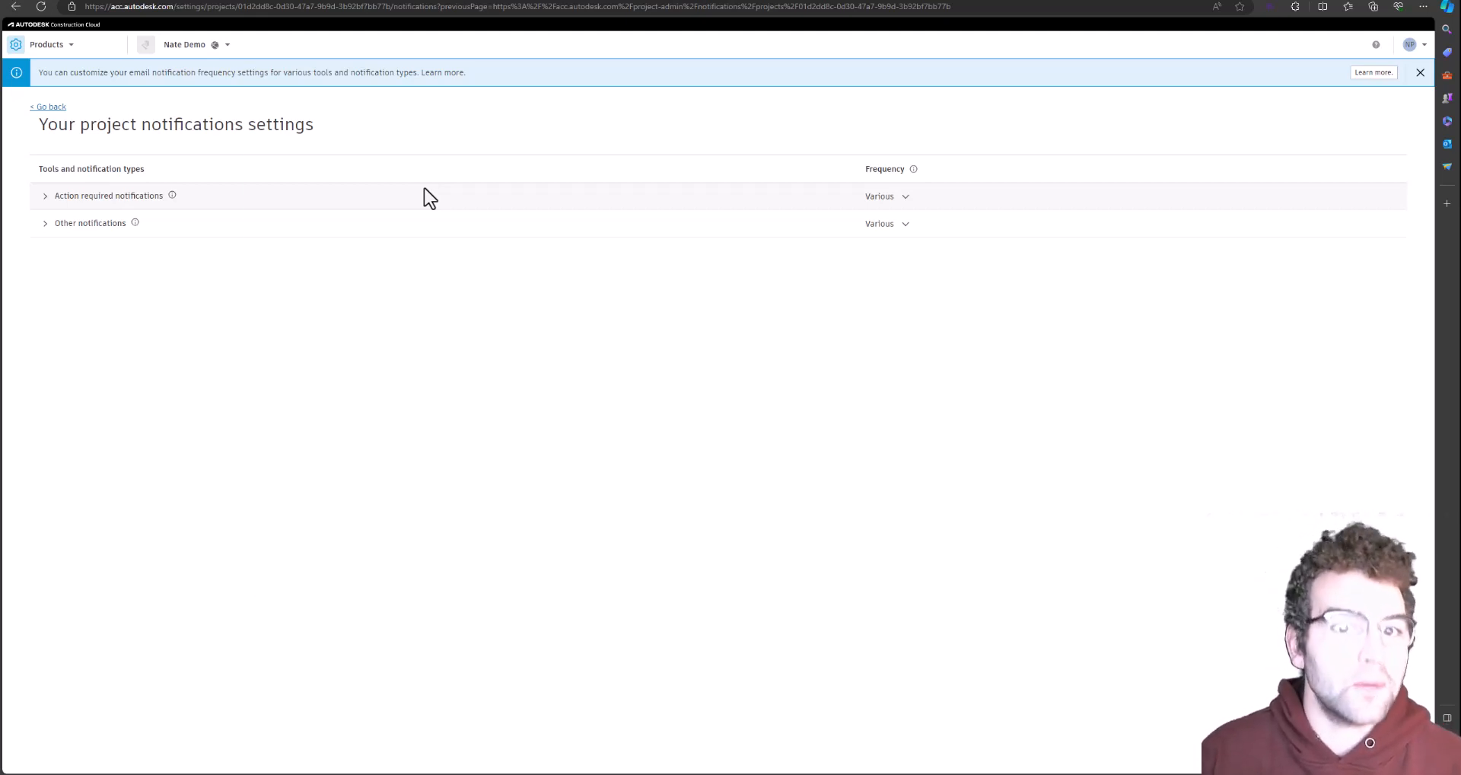
{"action": "left_click", "coordinate": [45, 196]}
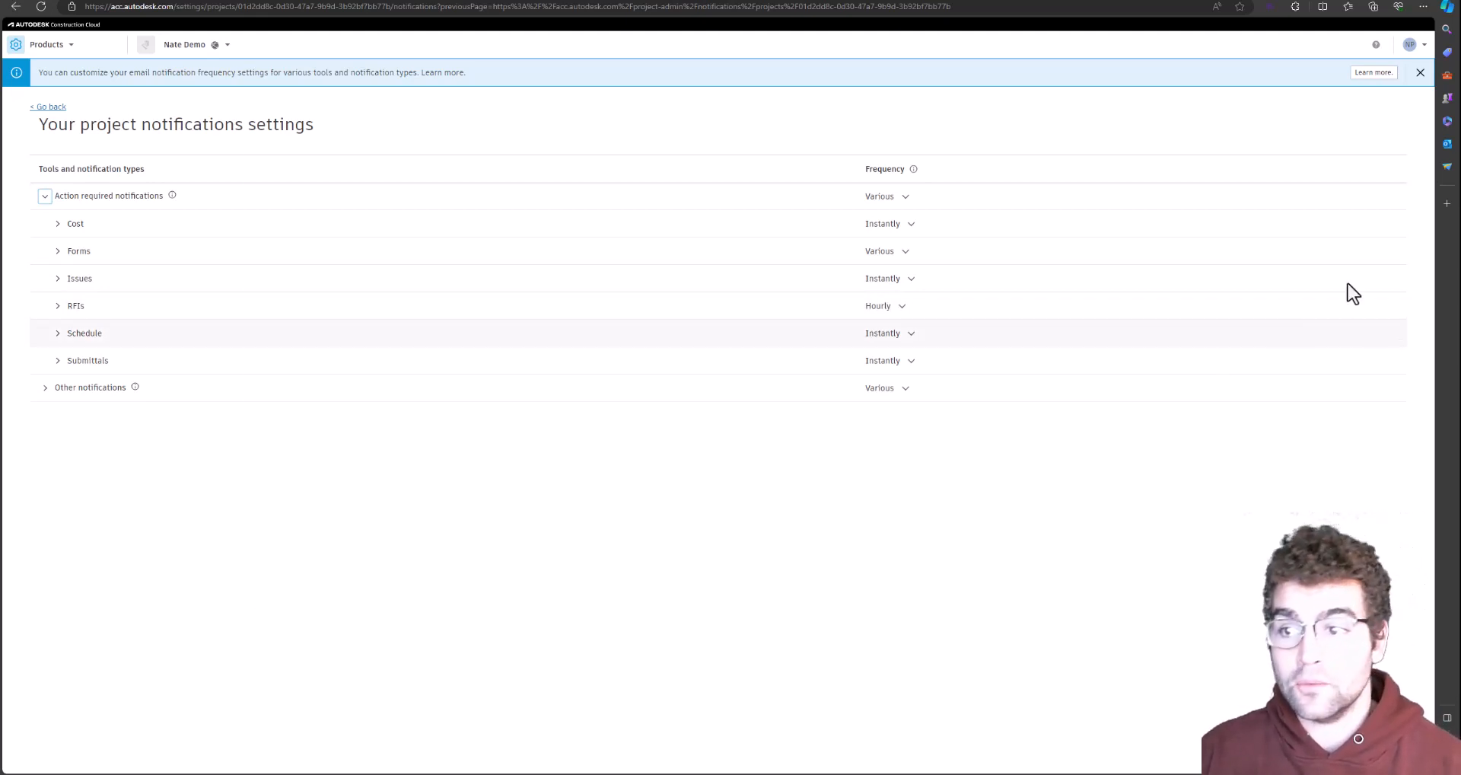
{"action": "left_click", "coordinate": [1420, 72]}
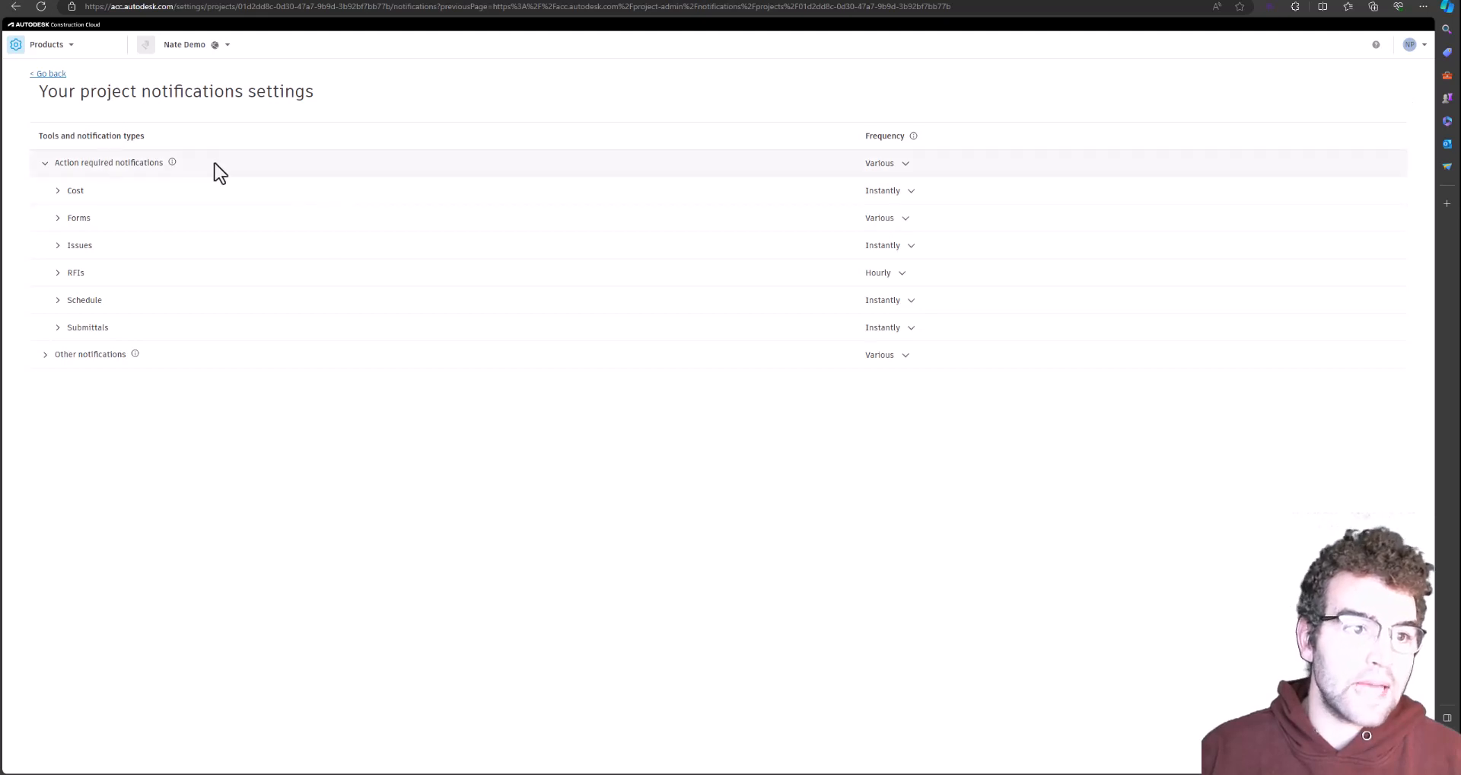
{"action": "left_click", "coordinate": [50, 75]}
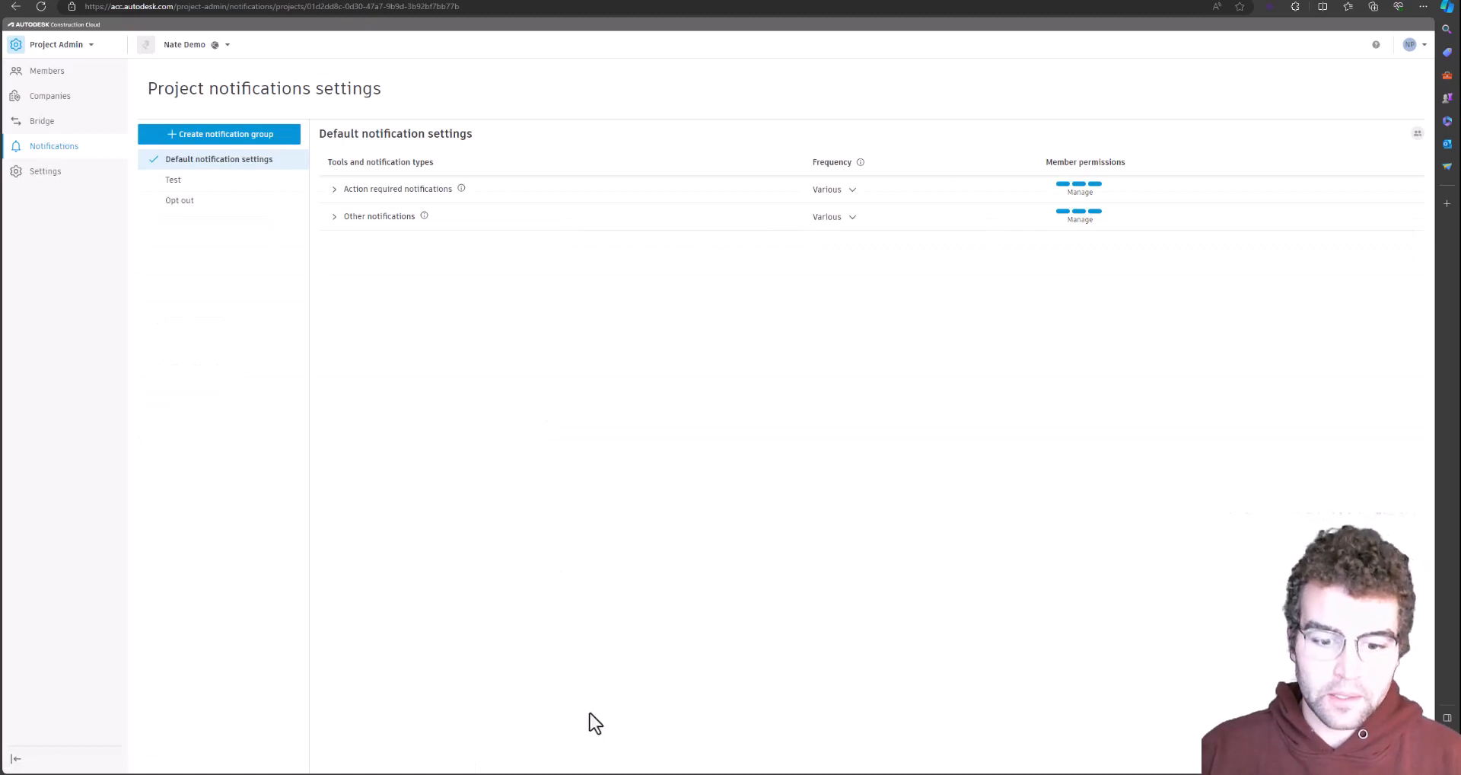
{"action": "key", "text": "alt+Tab"}
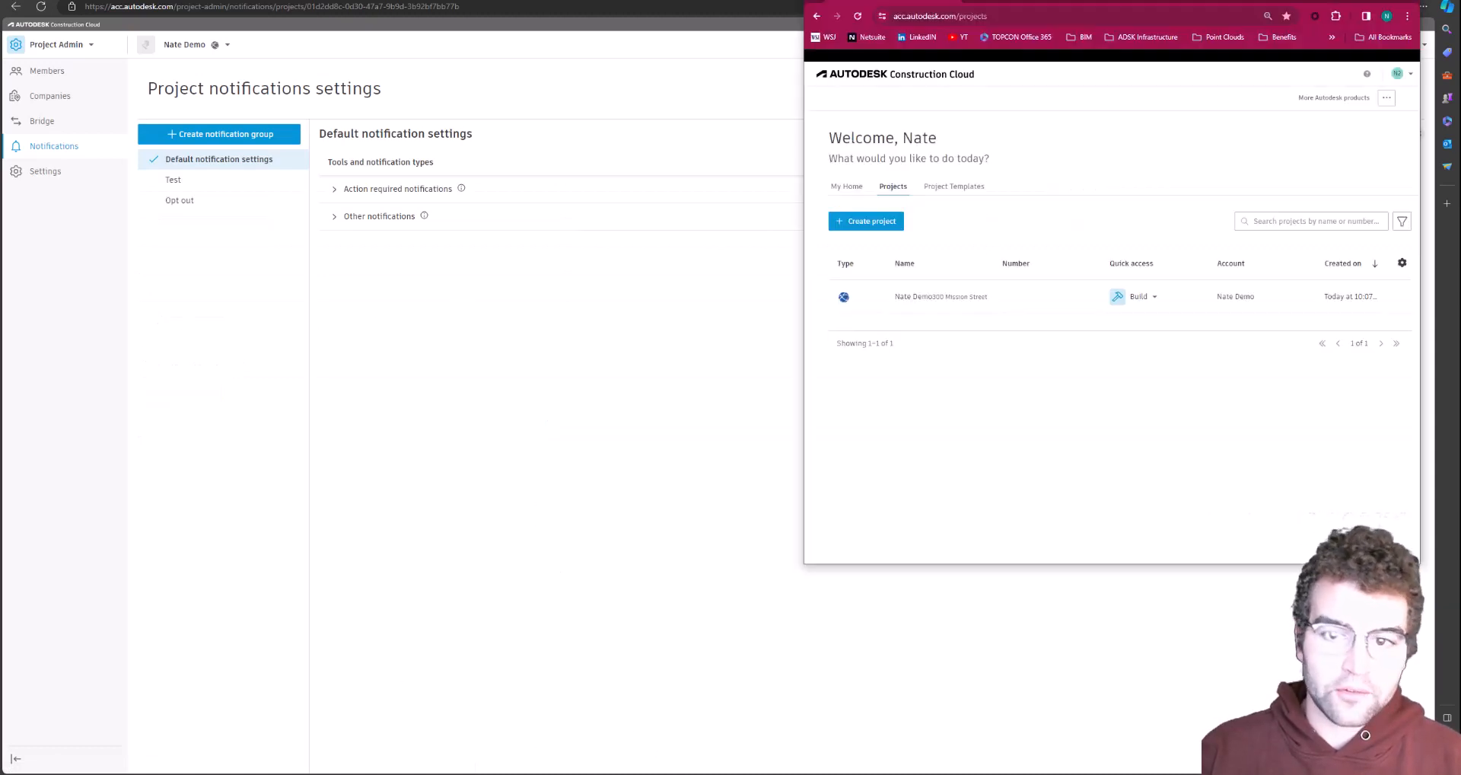
{"action": "left_click", "coordinate": [1409, 78]}
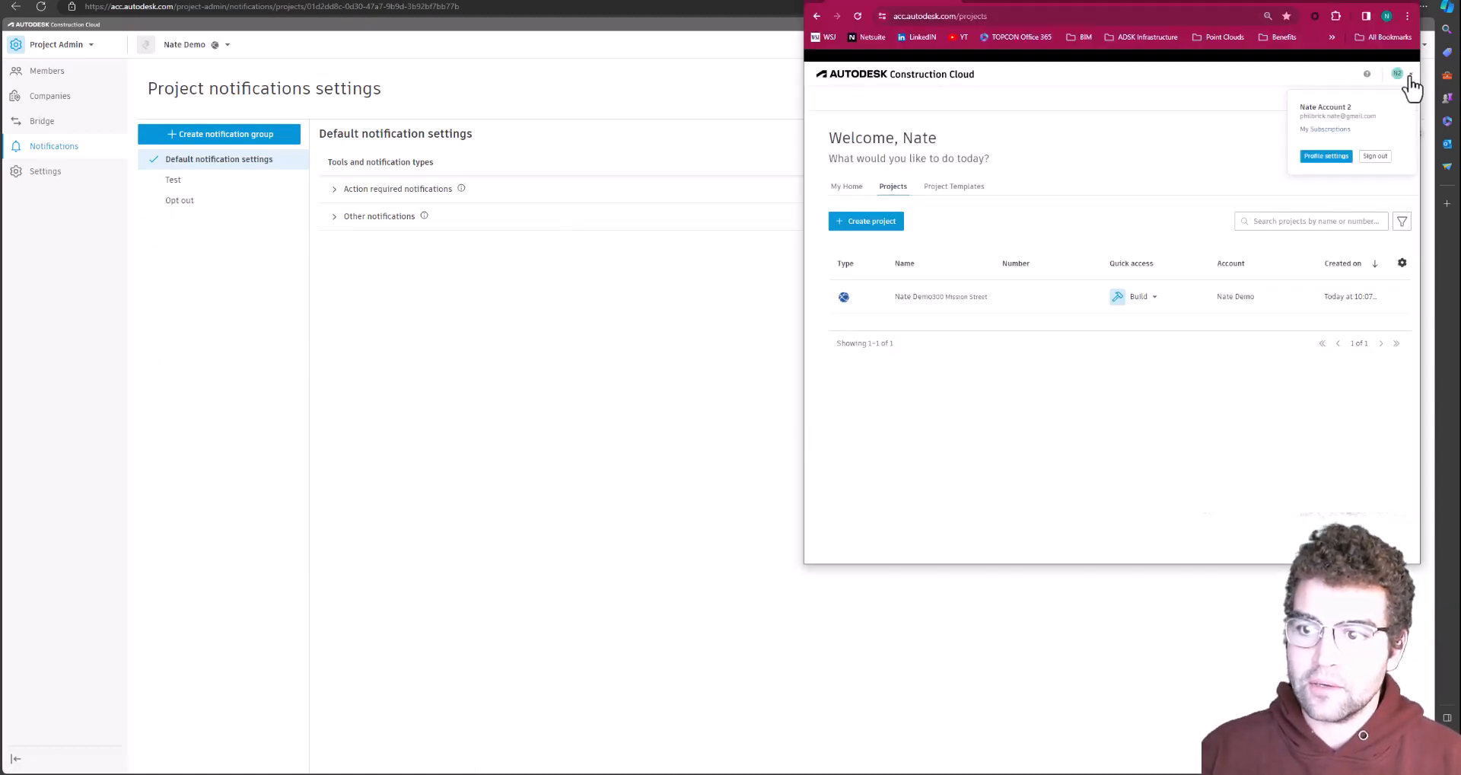
{"action": "left_click", "coordinate": [1219, 159]}
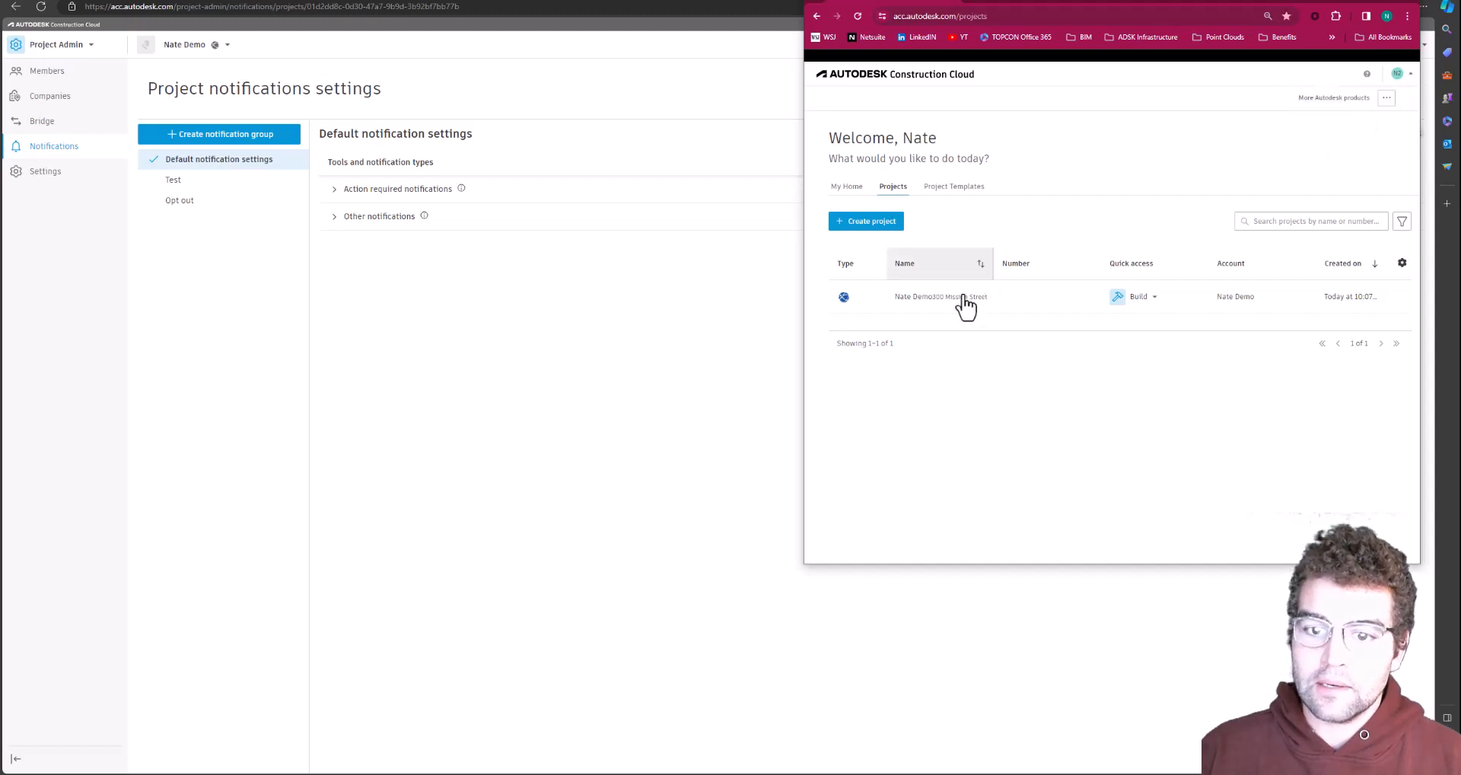
{"action": "left_click", "coordinate": [920, 298]}
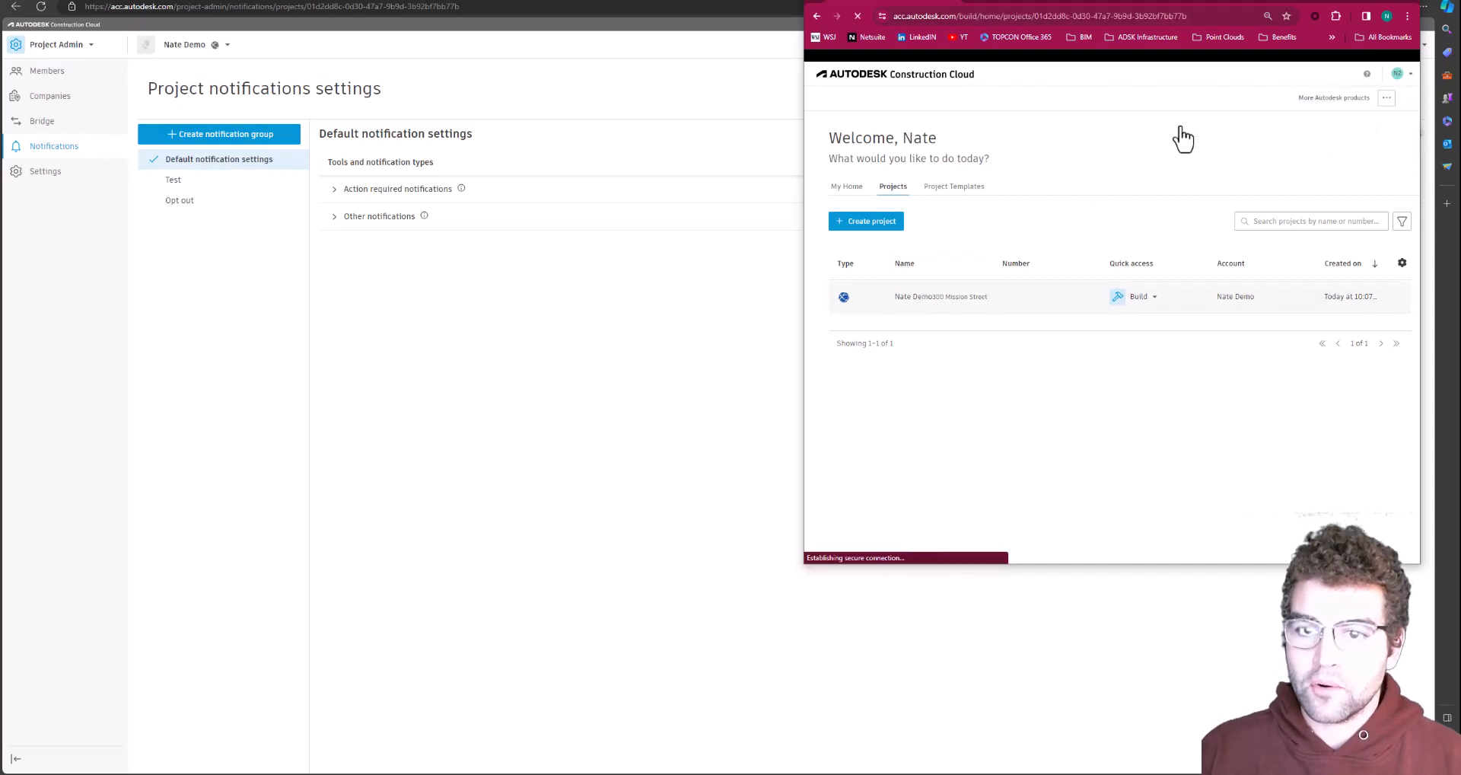
{"action": "left_click", "coordinate": [1408, 76]}
{"action": "left_click", "coordinate": [1331, 145]}
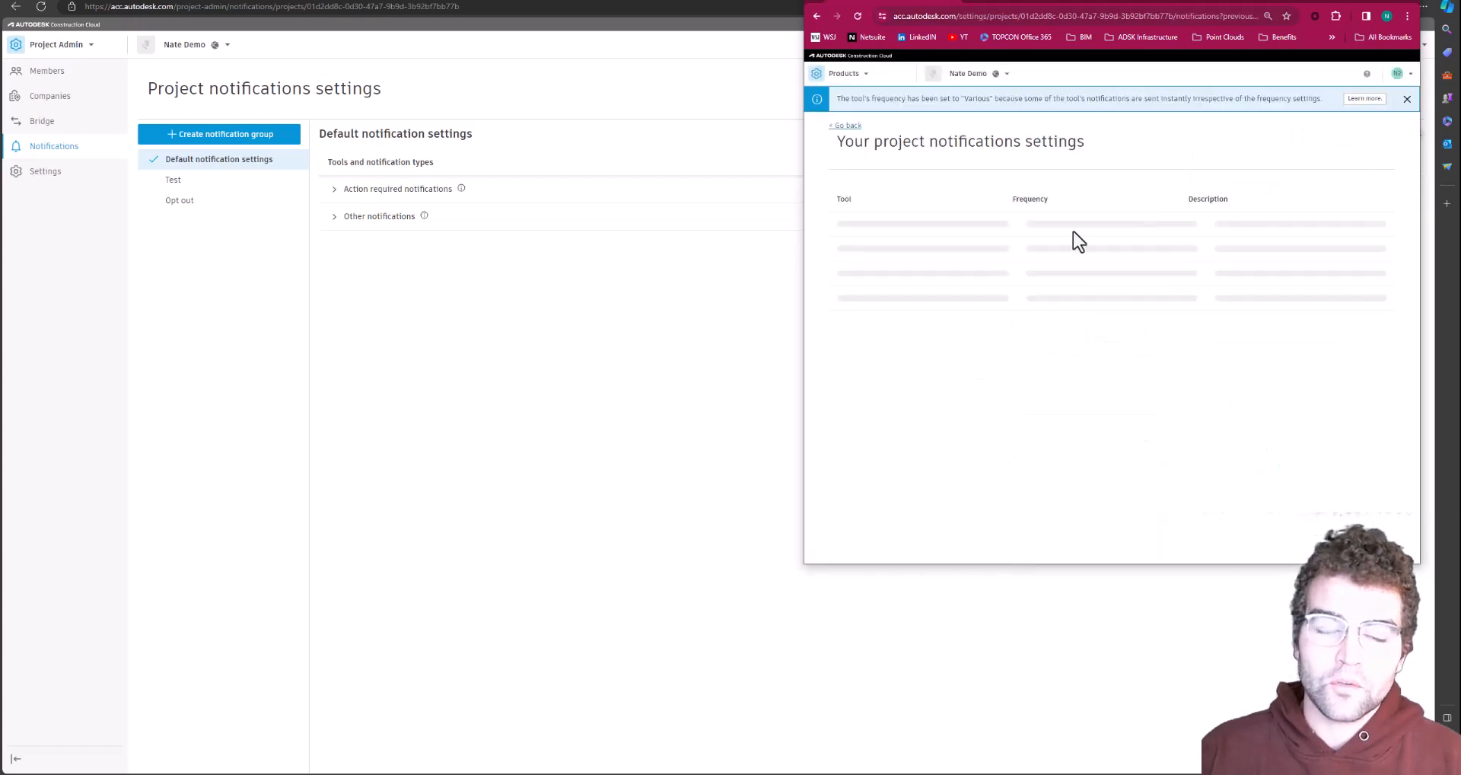
{"action": "left_click", "coordinate": [841, 237]}
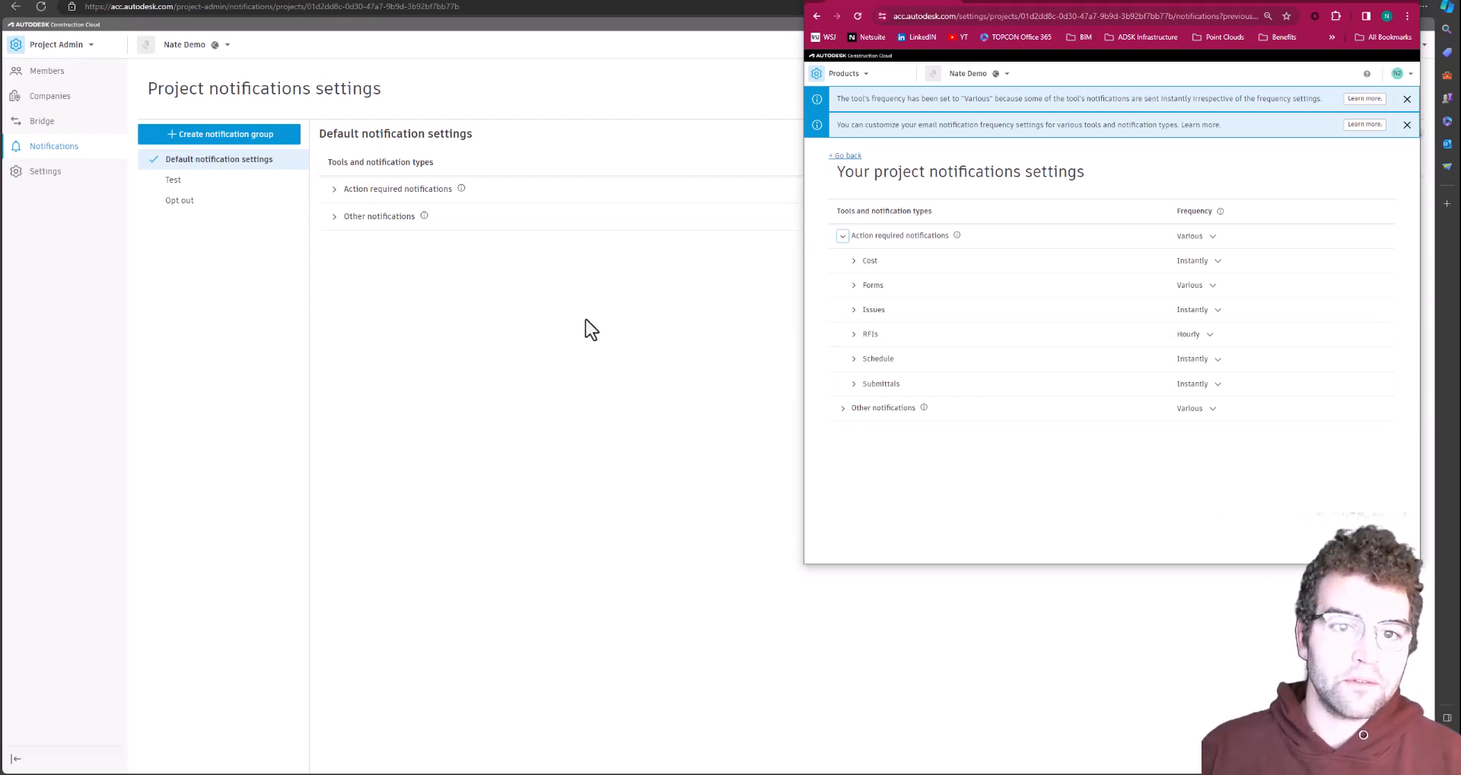
{"action": "left_click", "coordinate": [462, 344]}
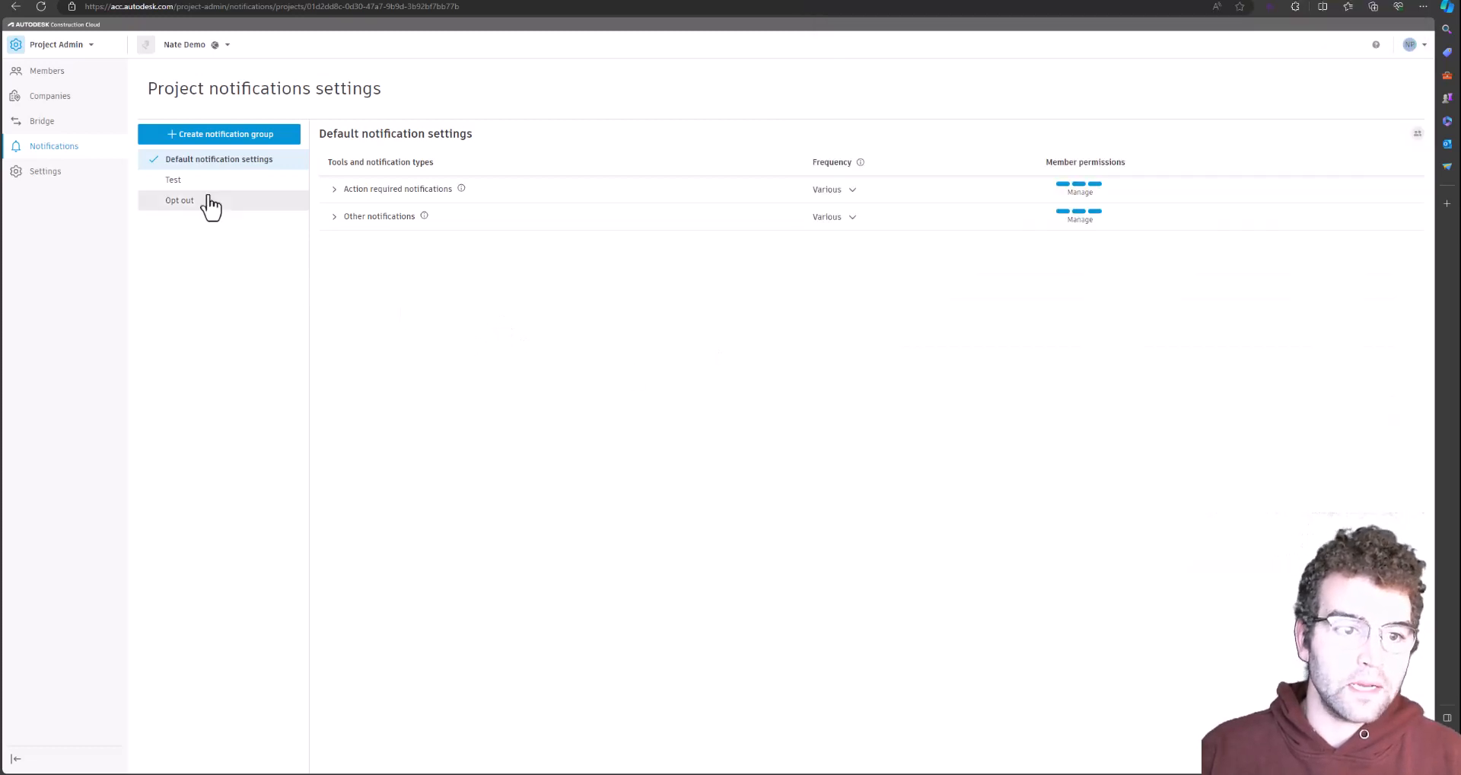
In the Test notification group, set RFIs action-required notifications to Instantly
{"action": "left_click", "coordinate": [186, 190]}
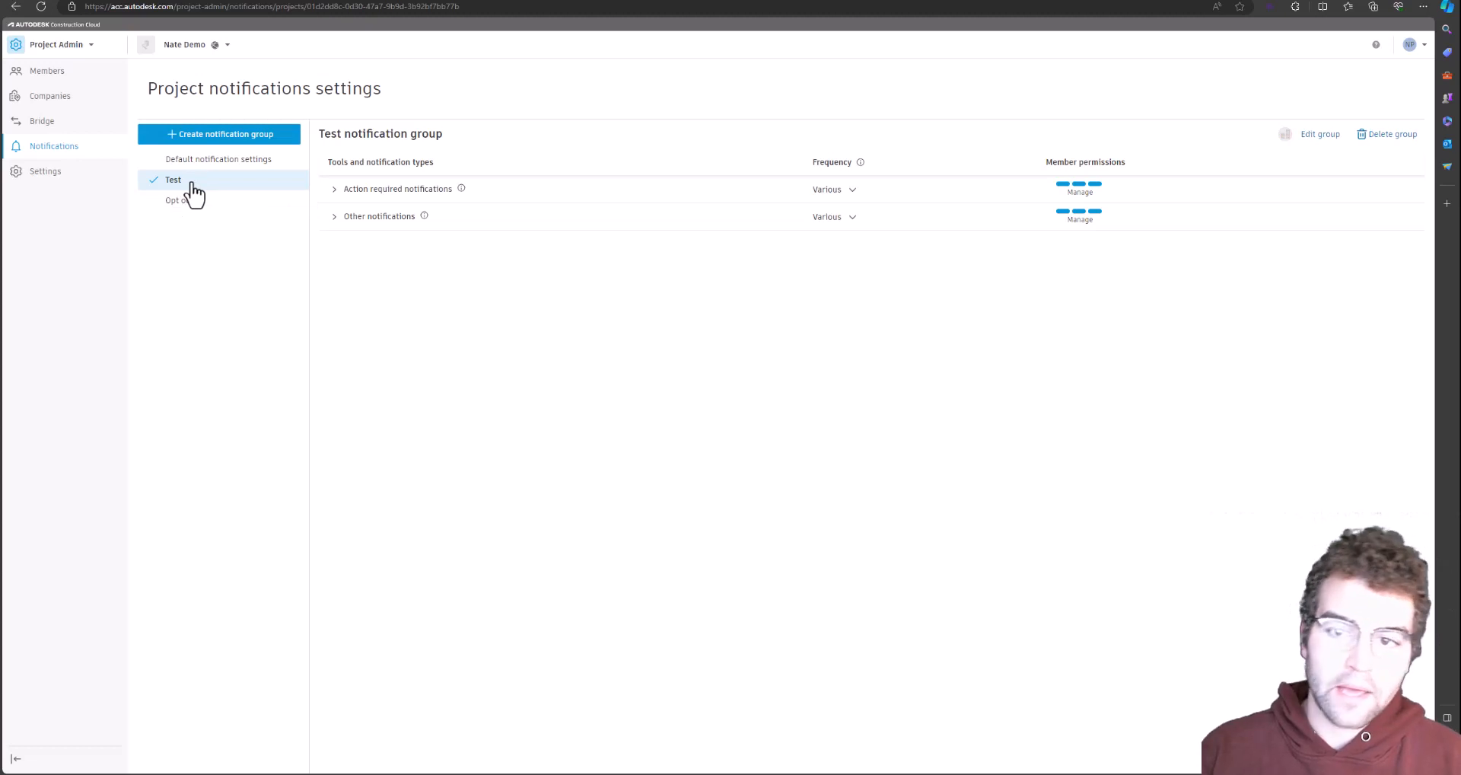
{"action": "left_click", "coordinate": [334, 192]}
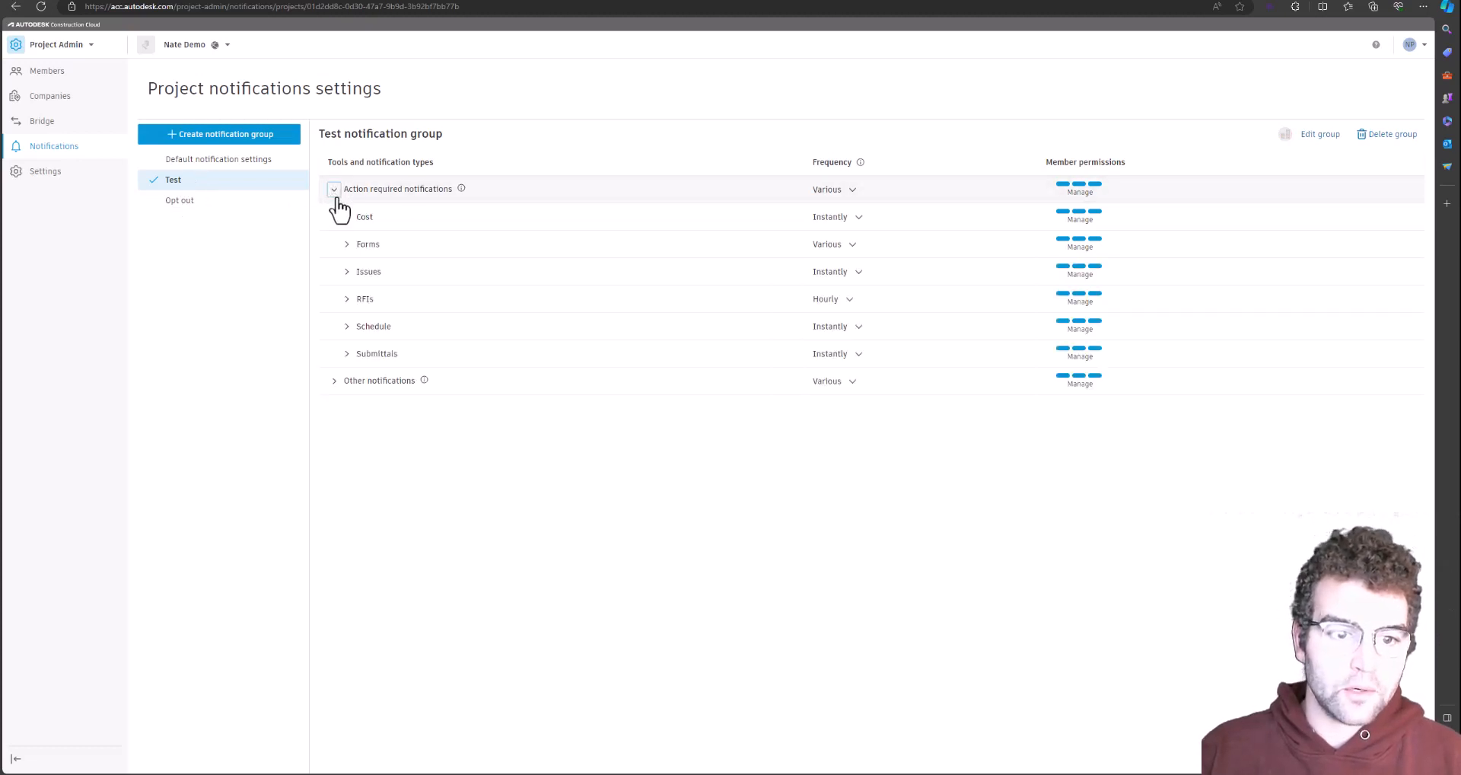
{"action": "left_click", "coordinate": [843, 305]}
{"action": "left_click", "coordinate": [850, 349]}
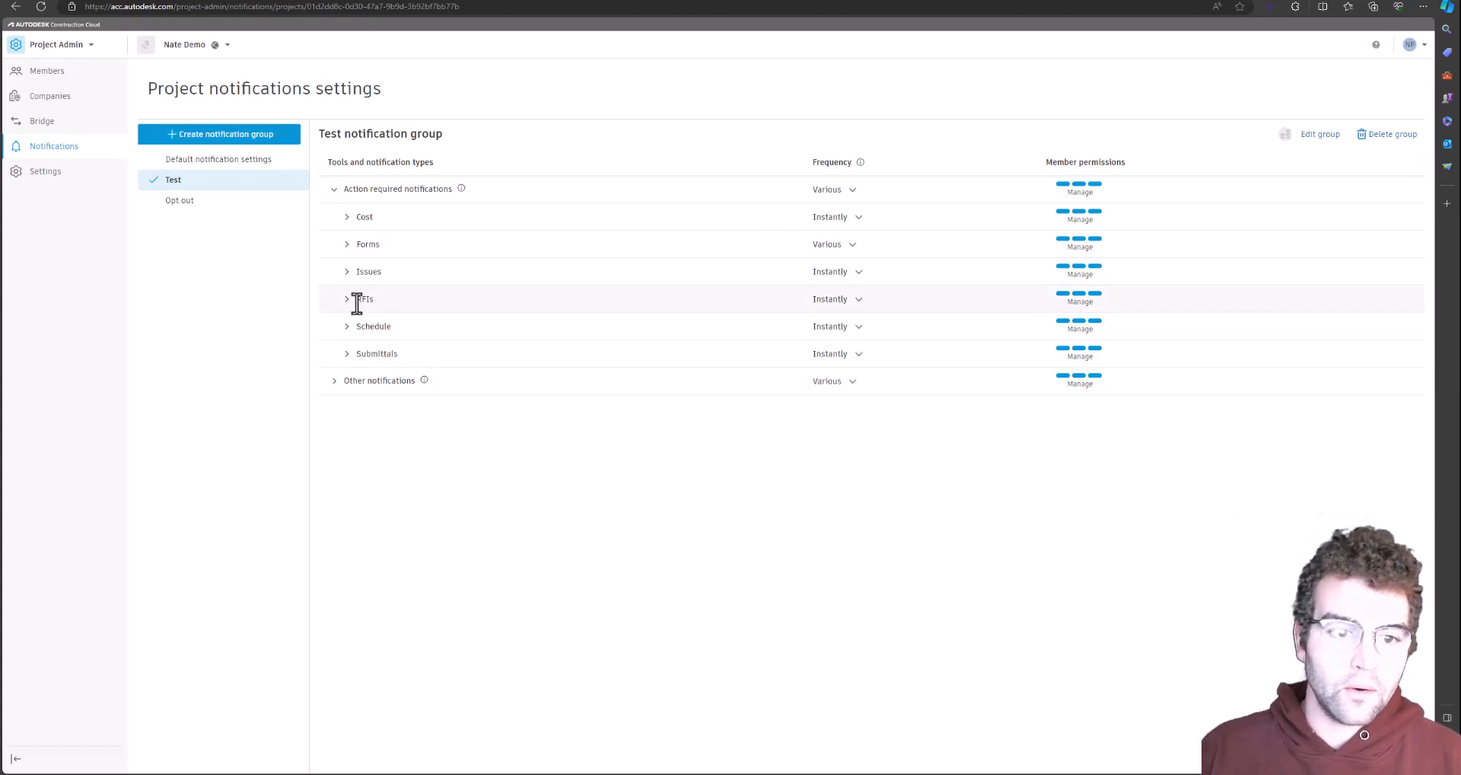
Compare with the default settings and reload the second account's notifications to check RFIs
{"action": "left_click", "coordinate": [202, 161]}
{"action": "left_click", "coordinate": [235, 183]}
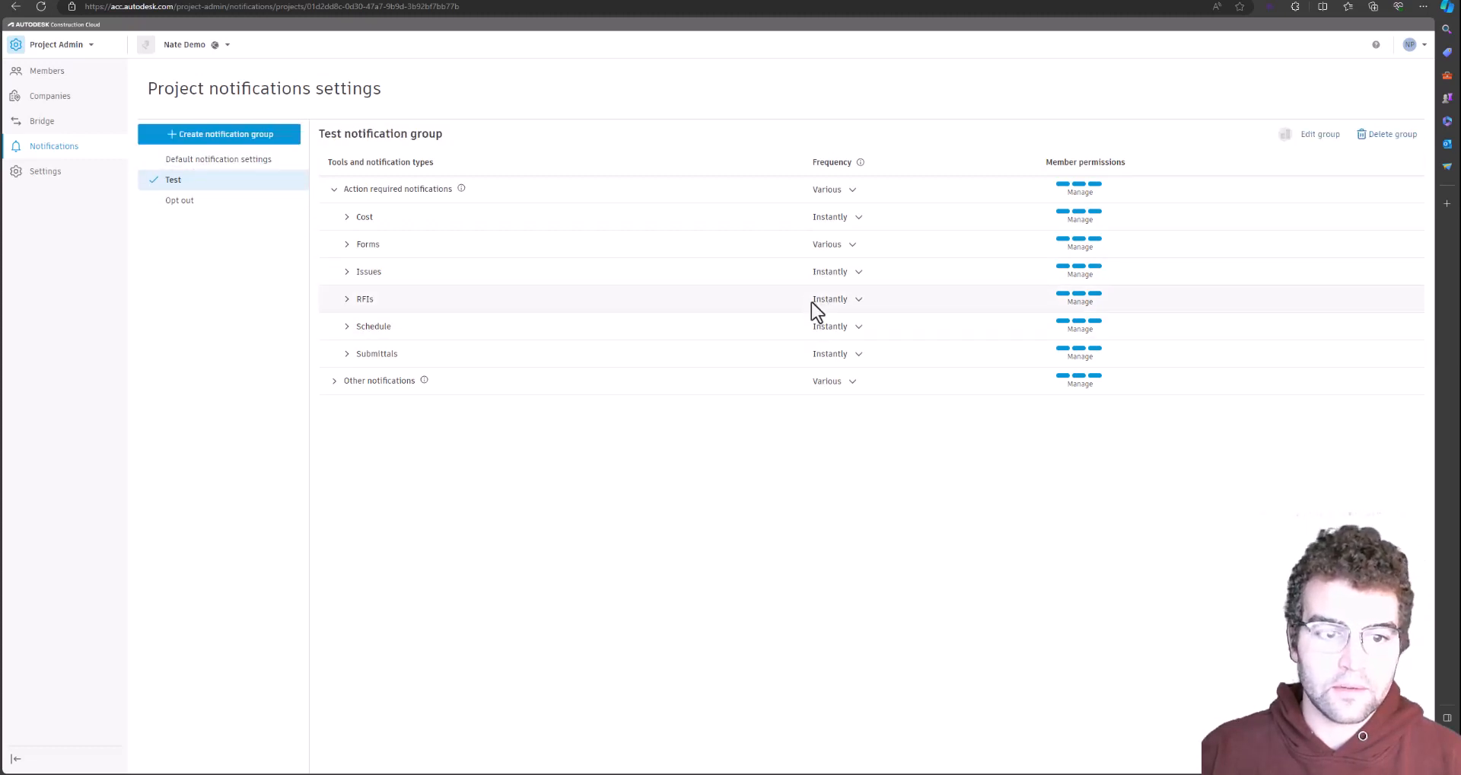
{"action": "key", "text": "alt+Tab"}
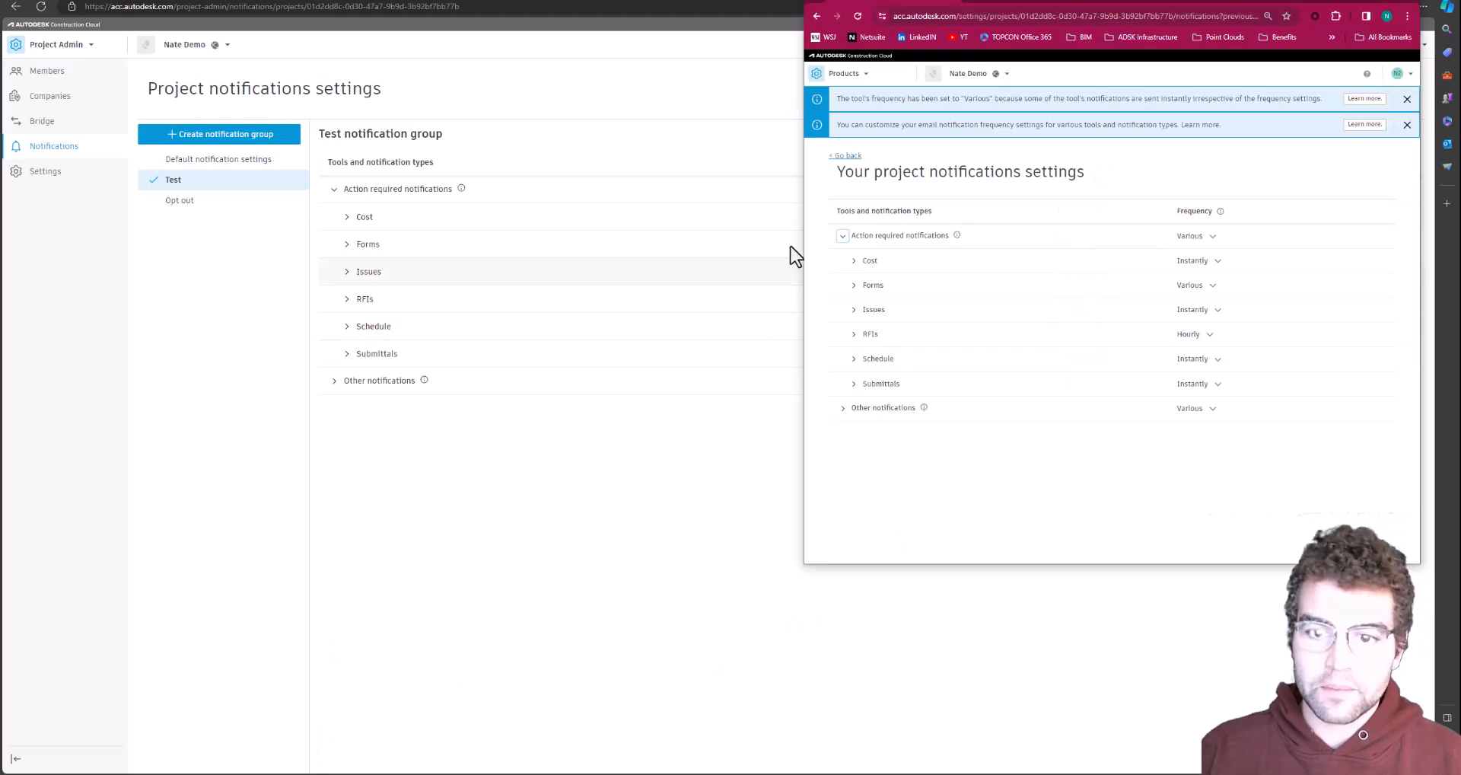
{"action": "left_click", "coordinate": [857, 16]}
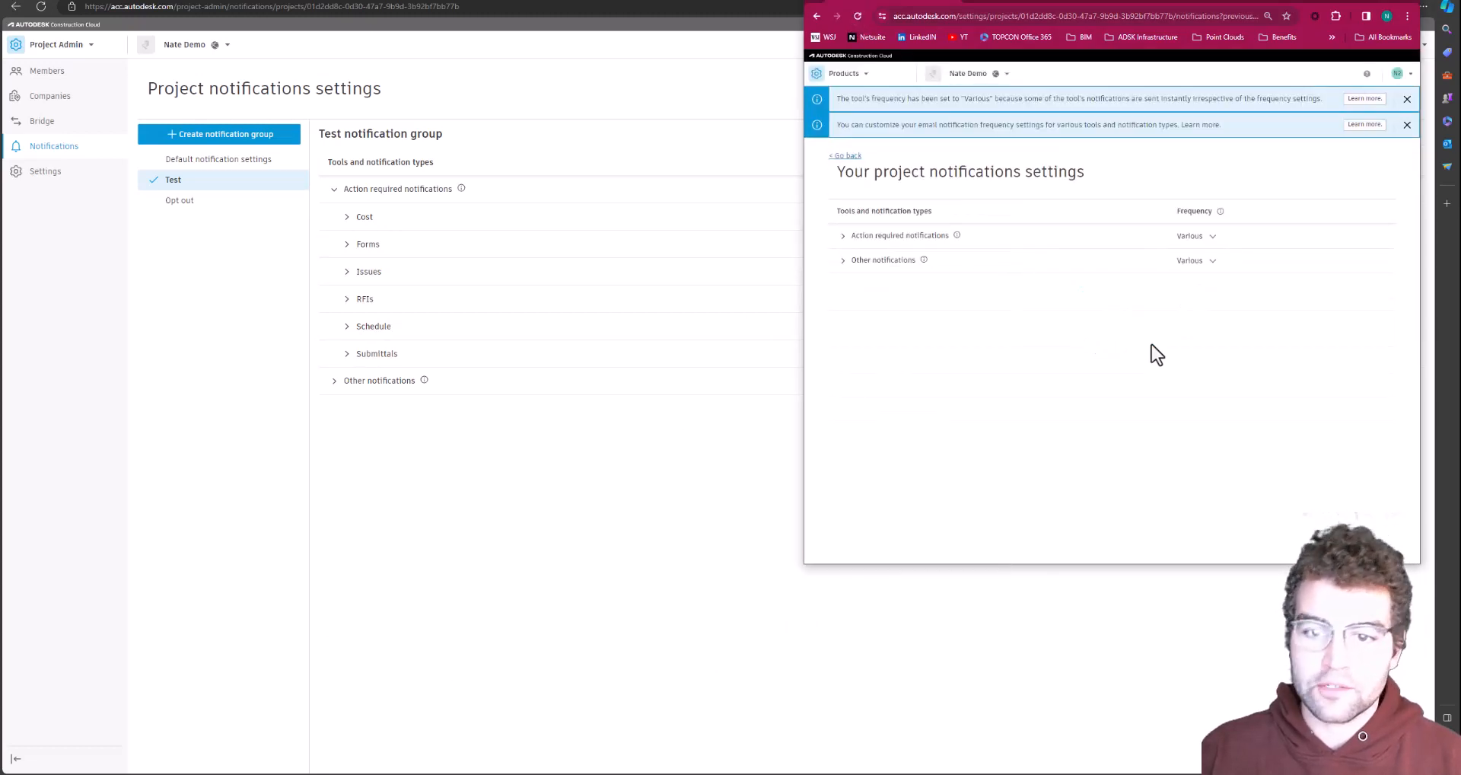
{"action": "left_click", "coordinate": [842, 236]}
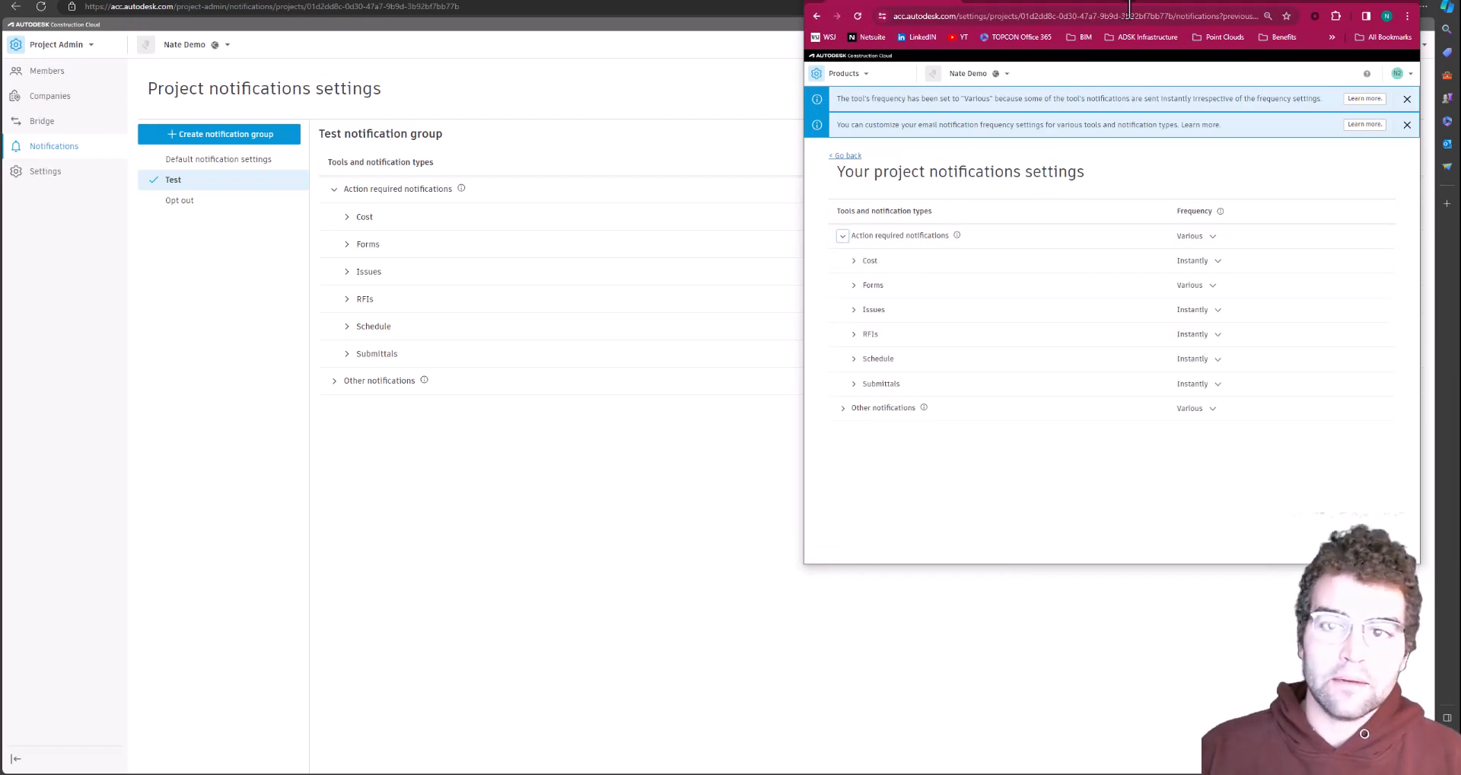
Keep the Manage member permission level for action-required notifications
{"action": "left_click", "coordinate": [716, 442]}
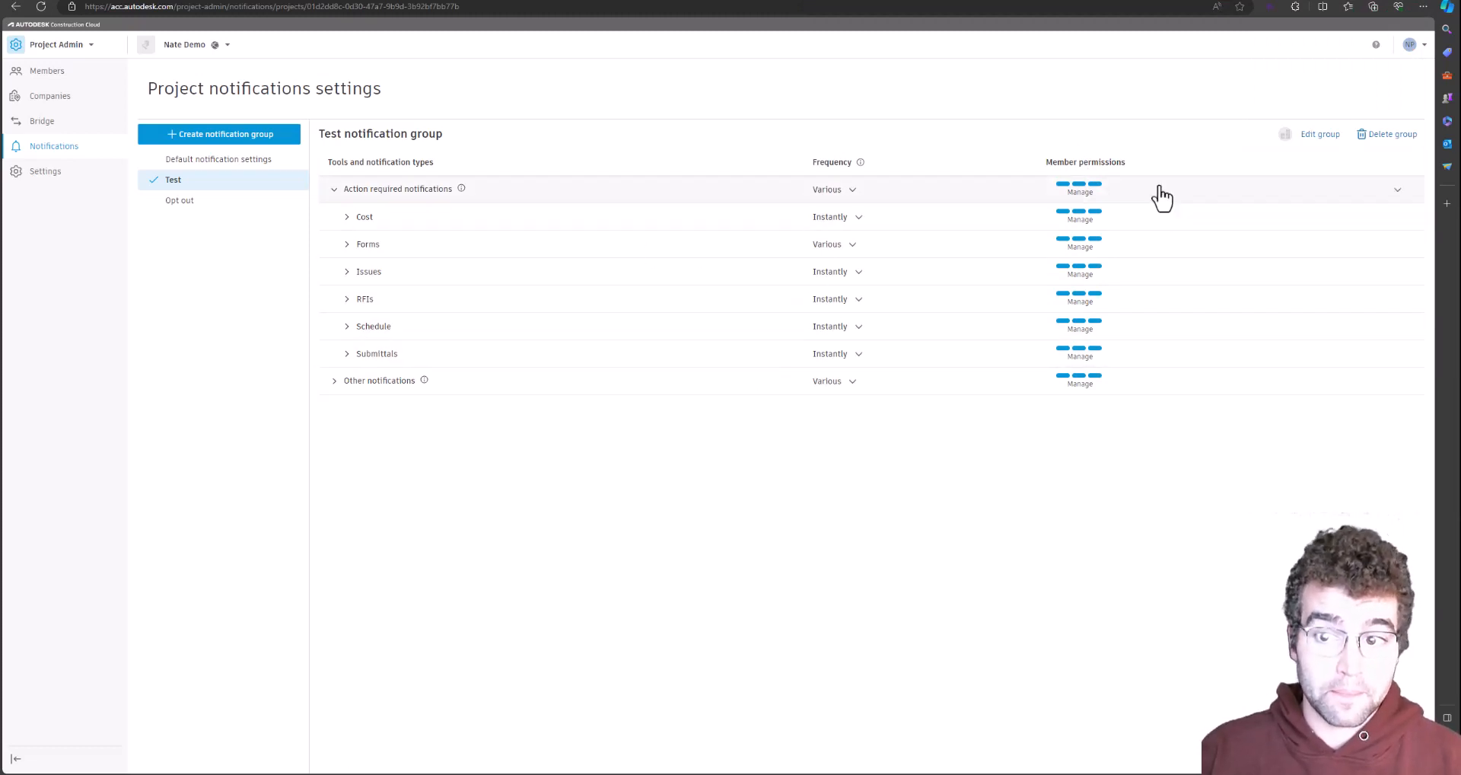
{"action": "key", "text": "alt+Tab"}
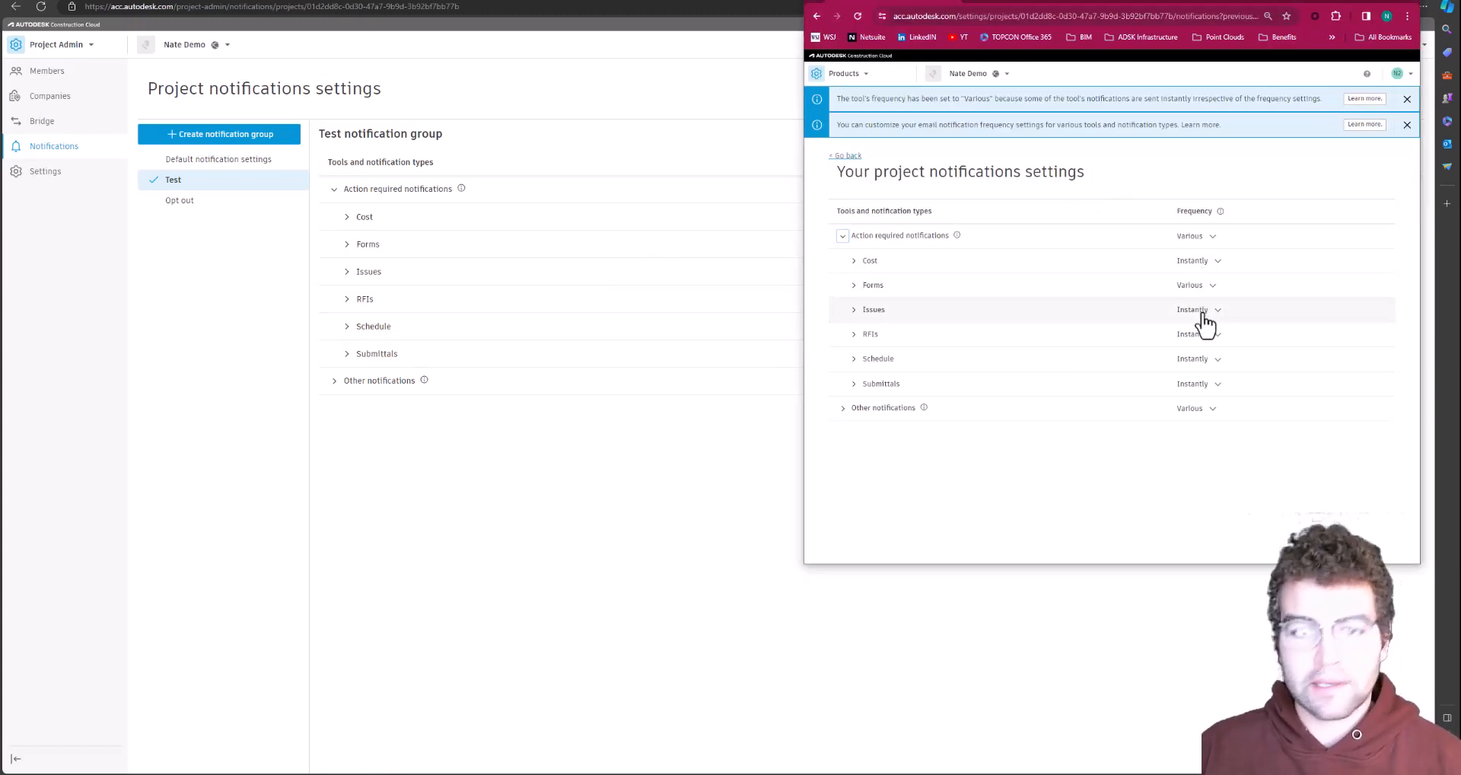
{"action": "left_click", "coordinate": [477, 487]}
{"action": "left_click", "coordinate": [1084, 194]}
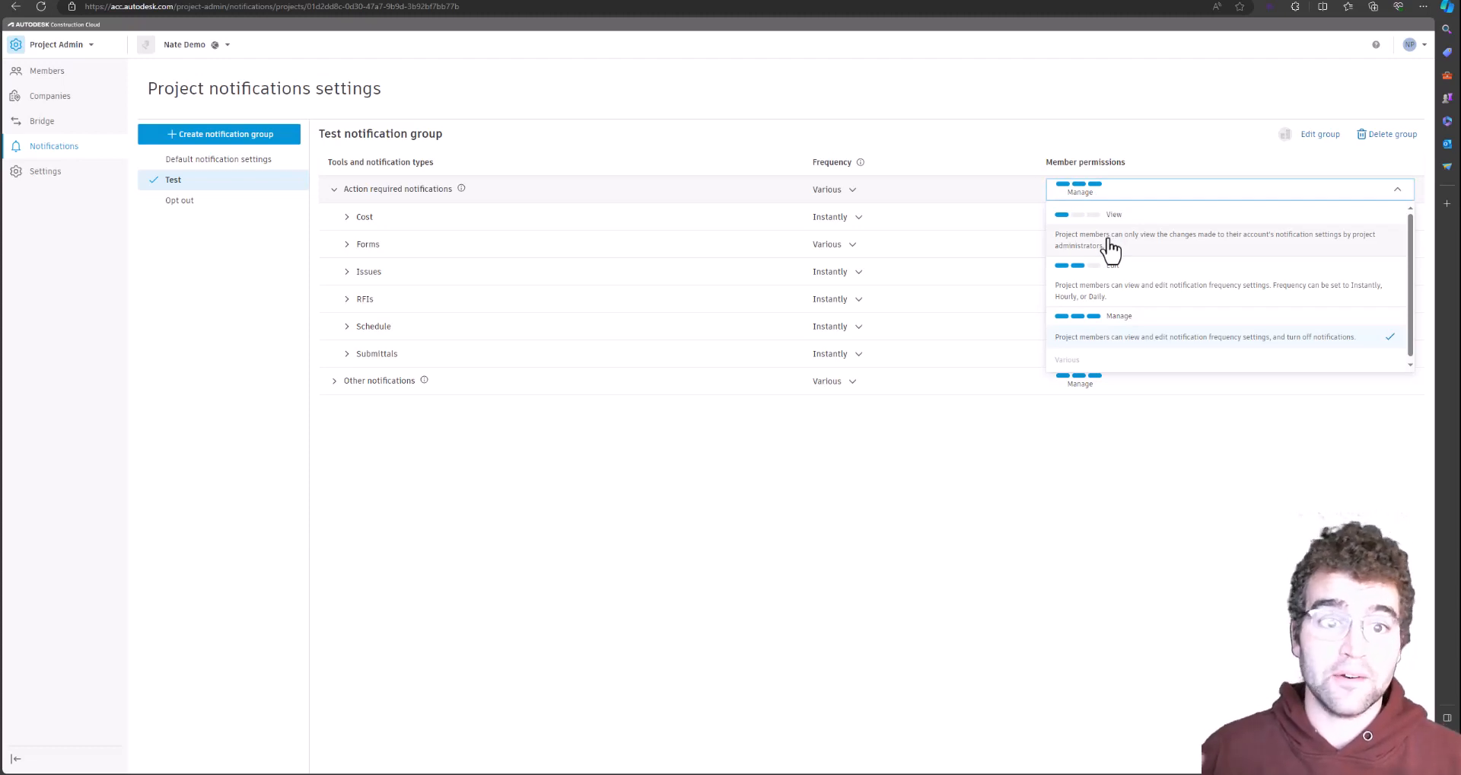
{"action": "left_click", "coordinate": [1126, 442]}
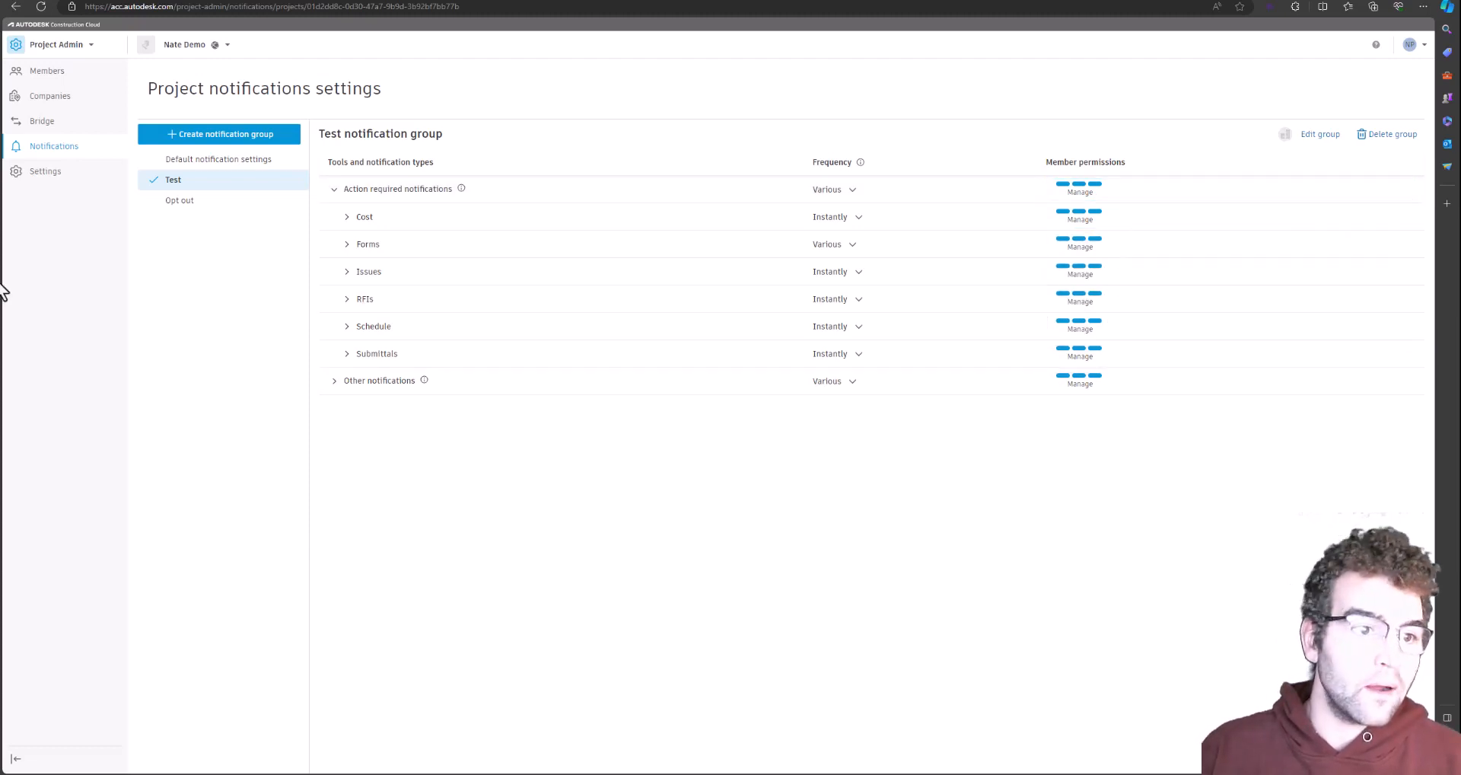
Open project Settings and review the project name, address, start date and project number
{"action": "left_click", "coordinate": [52, 172]}
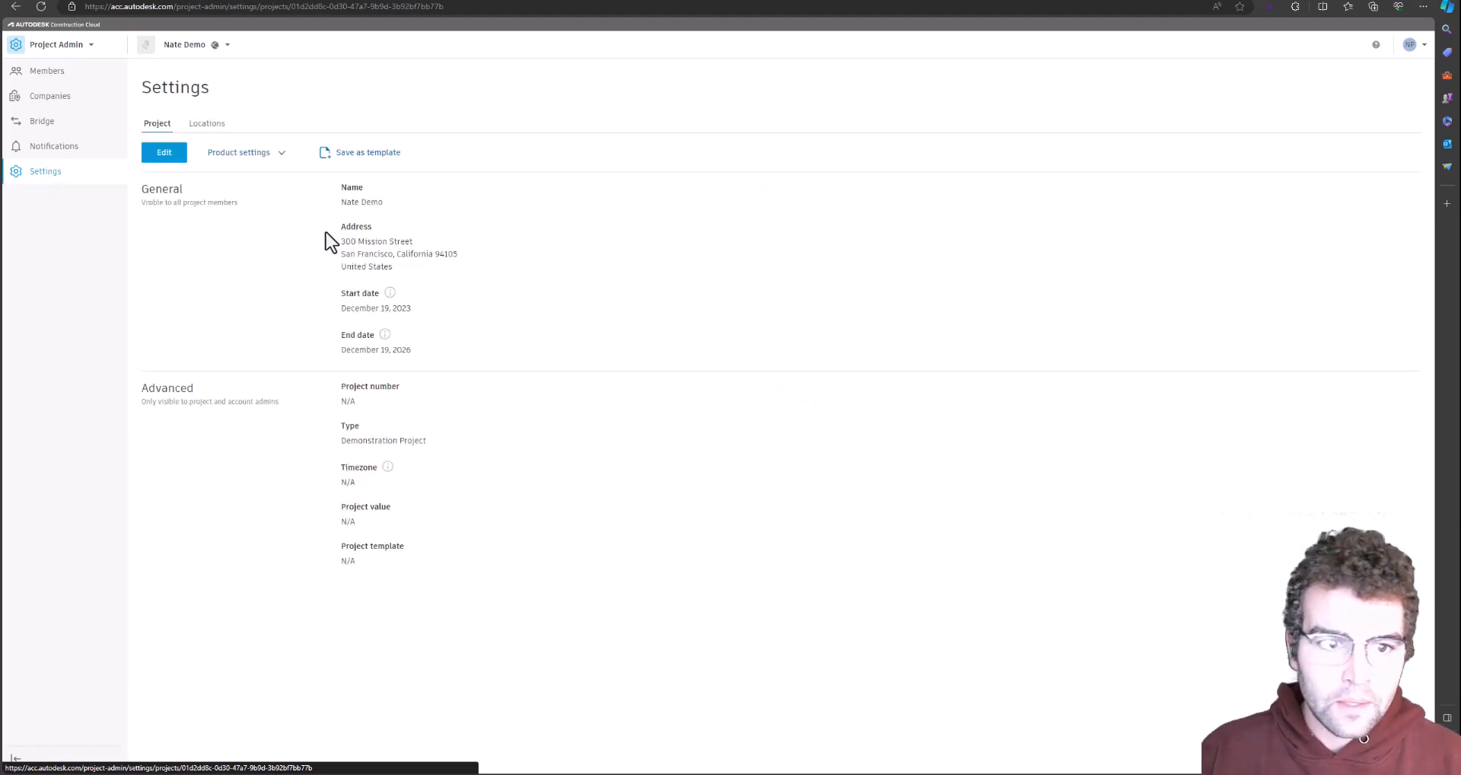
{"action": "left_click_drag", "start_coordinate": [356, 199], "coordinate": [341, 201]}
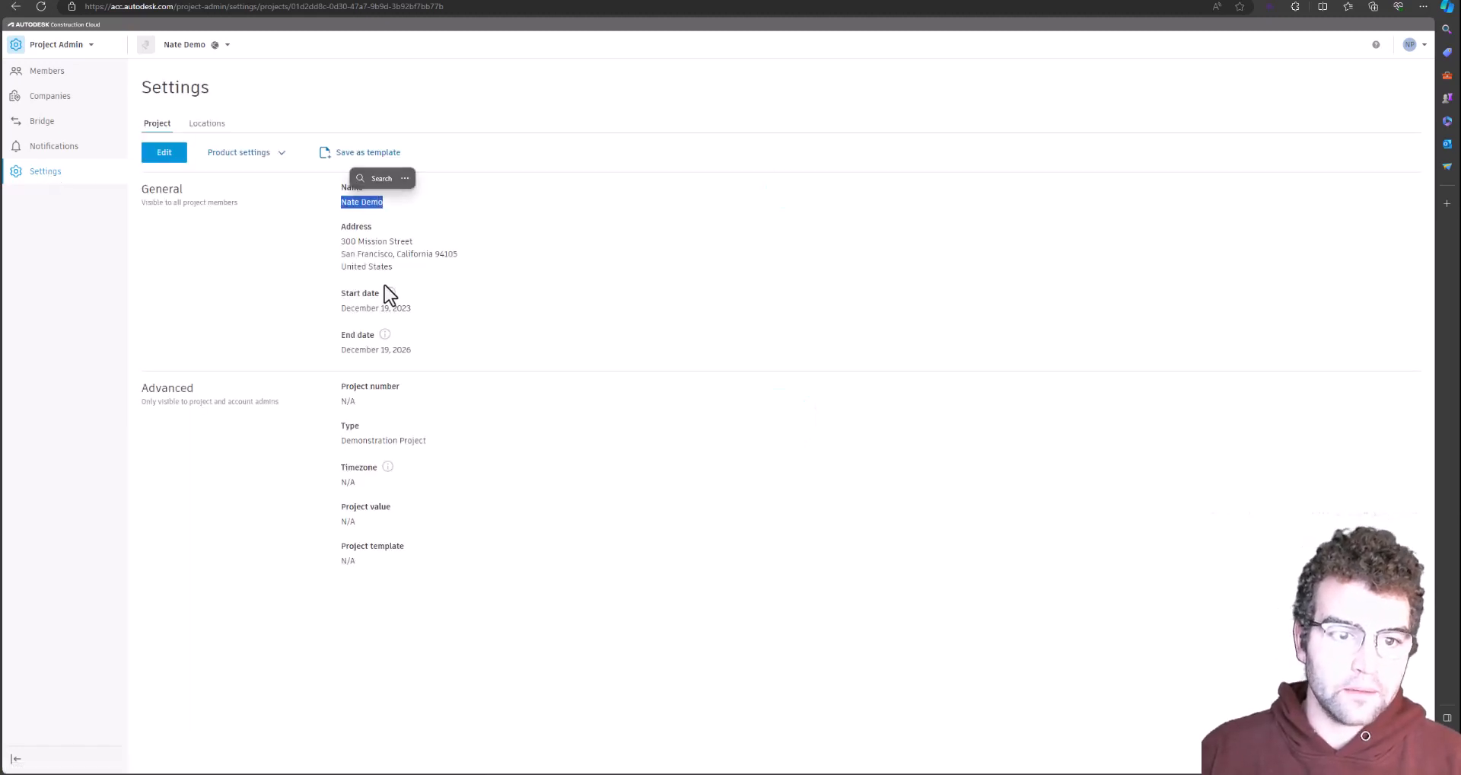
{"action": "left_click_drag", "start_coordinate": [395, 281], "coordinate": [341, 239]}
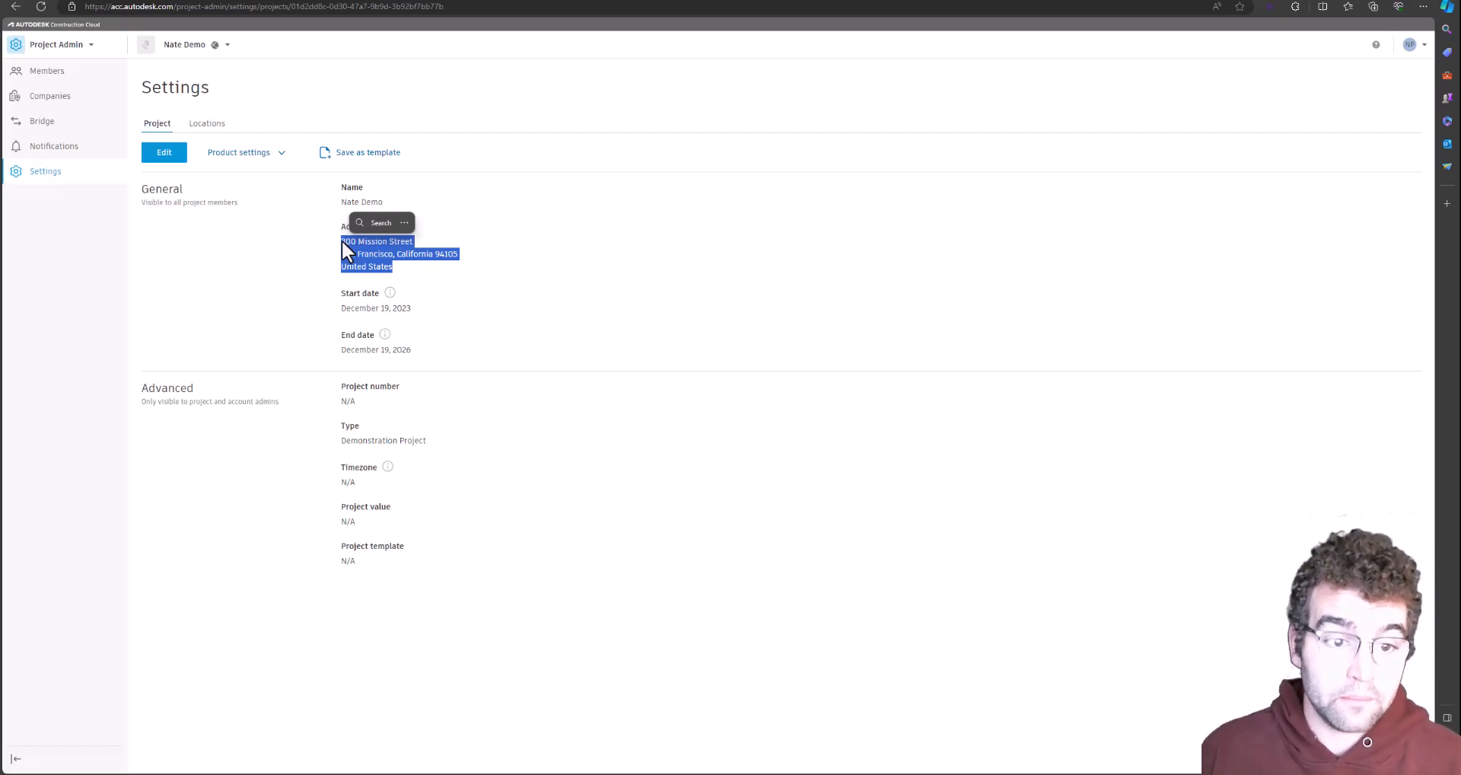
{"action": "left_click_drag", "start_coordinate": [413, 308], "coordinate": [338, 309]}
{"action": "left_click", "coordinate": [373, 309]}
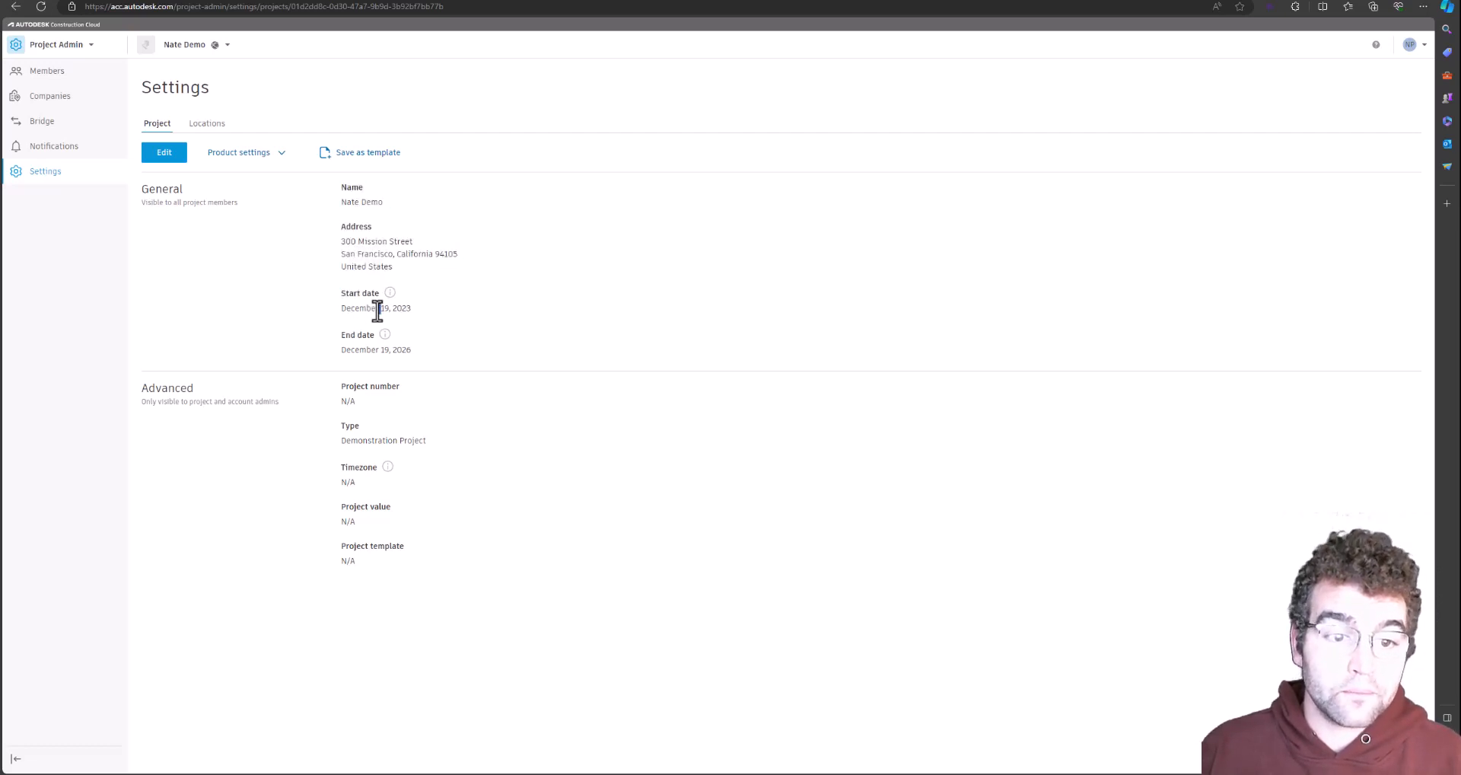
{"action": "triple_click", "coordinate": [377, 311]}
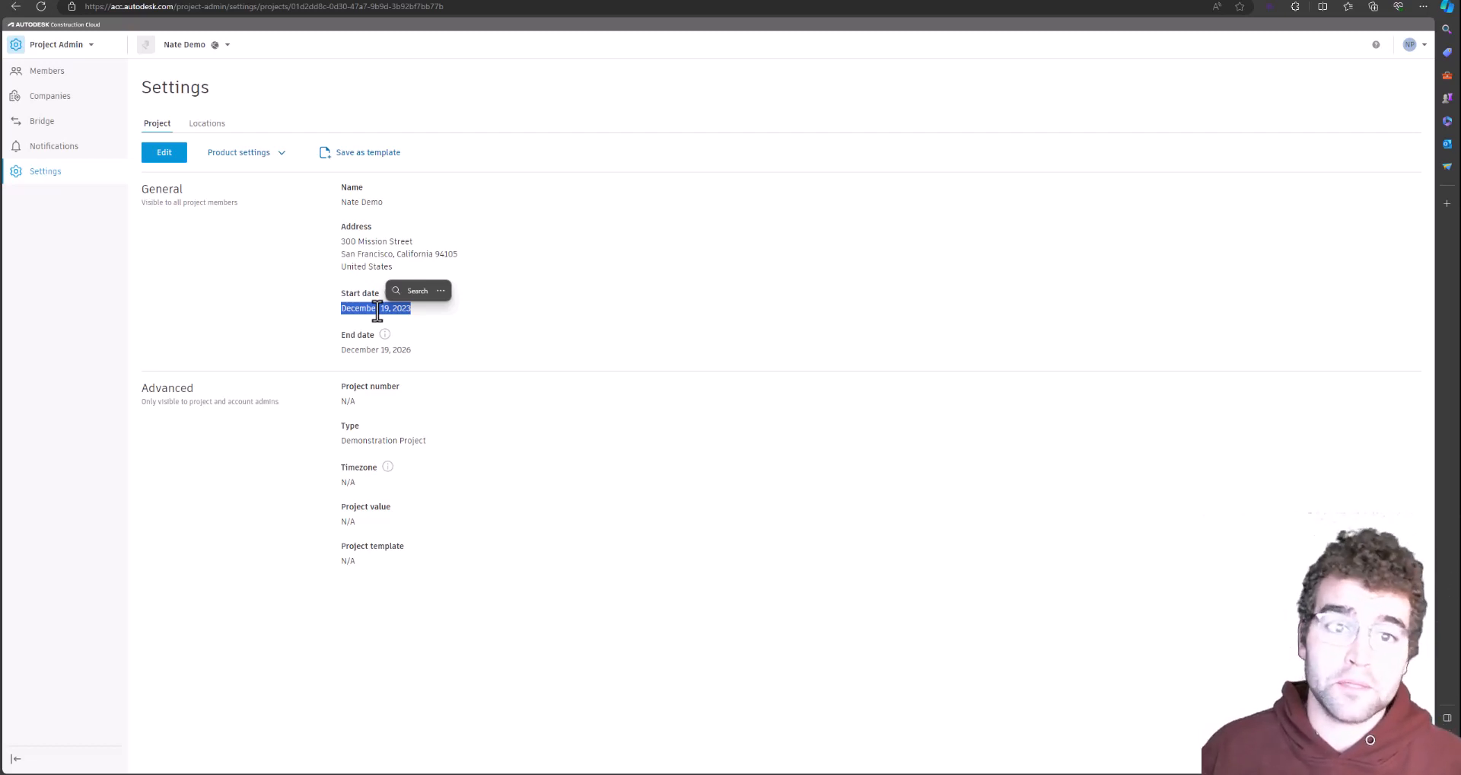
{"action": "left_click", "coordinate": [348, 400]}
{"action": "double_click", "coordinate": [348, 400]}
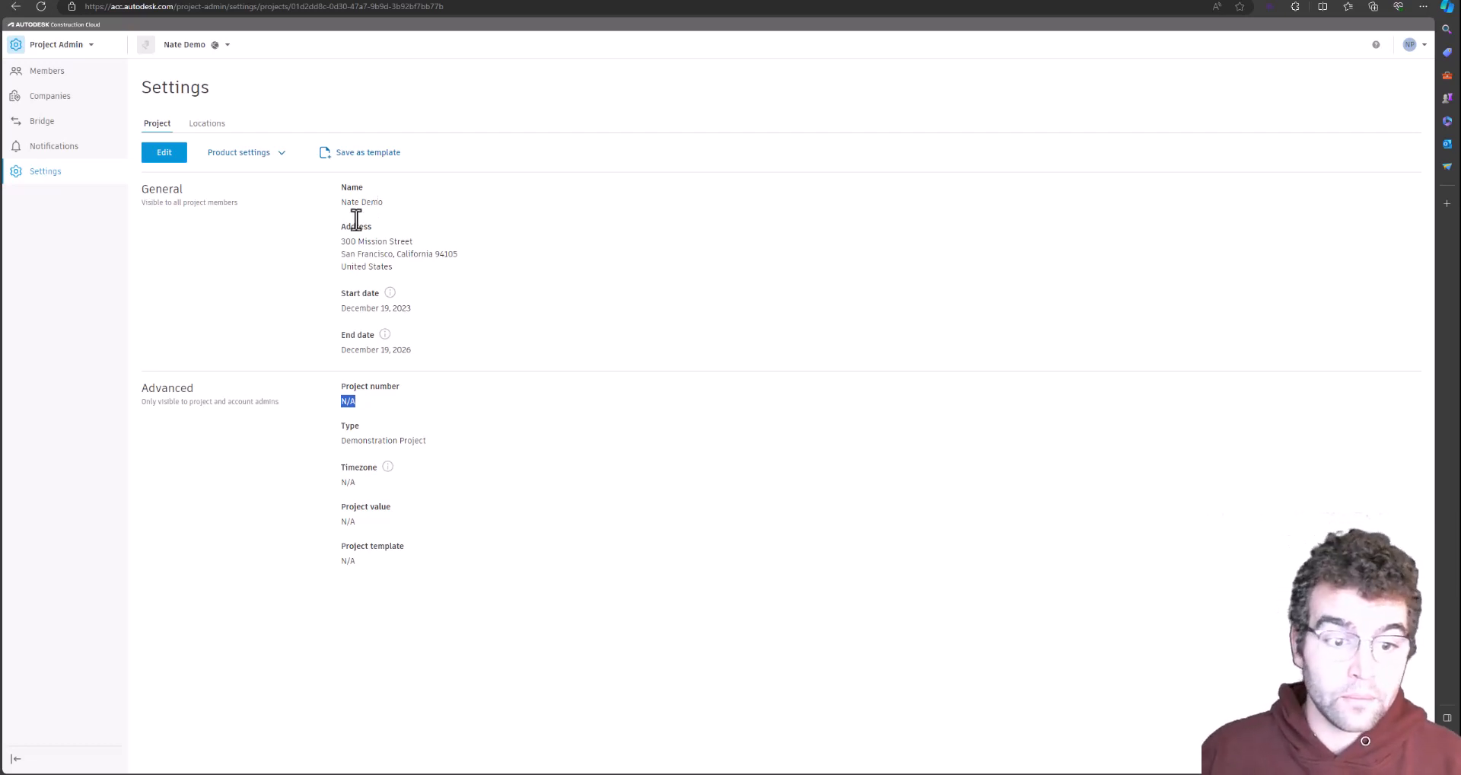
Review the Demonstration Project type and N/A template, then bring up the product list
{"action": "triple_click", "coordinate": [387, 440]}
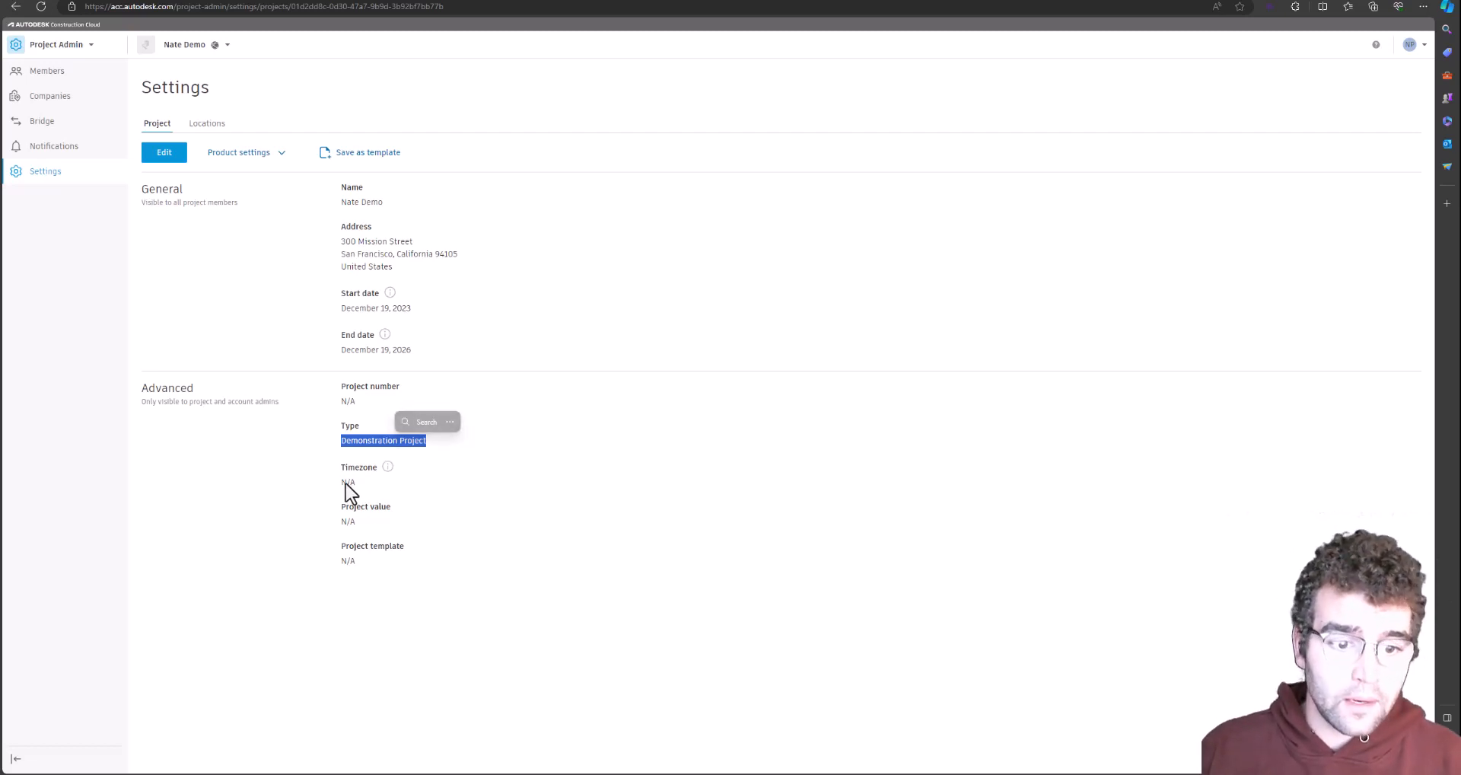
{"action": "left_click_drag", "start_coordinate": [361, 523], "coordinate": [337, 523]}
{"action": "left_click", "coordinate": [360, 525]}
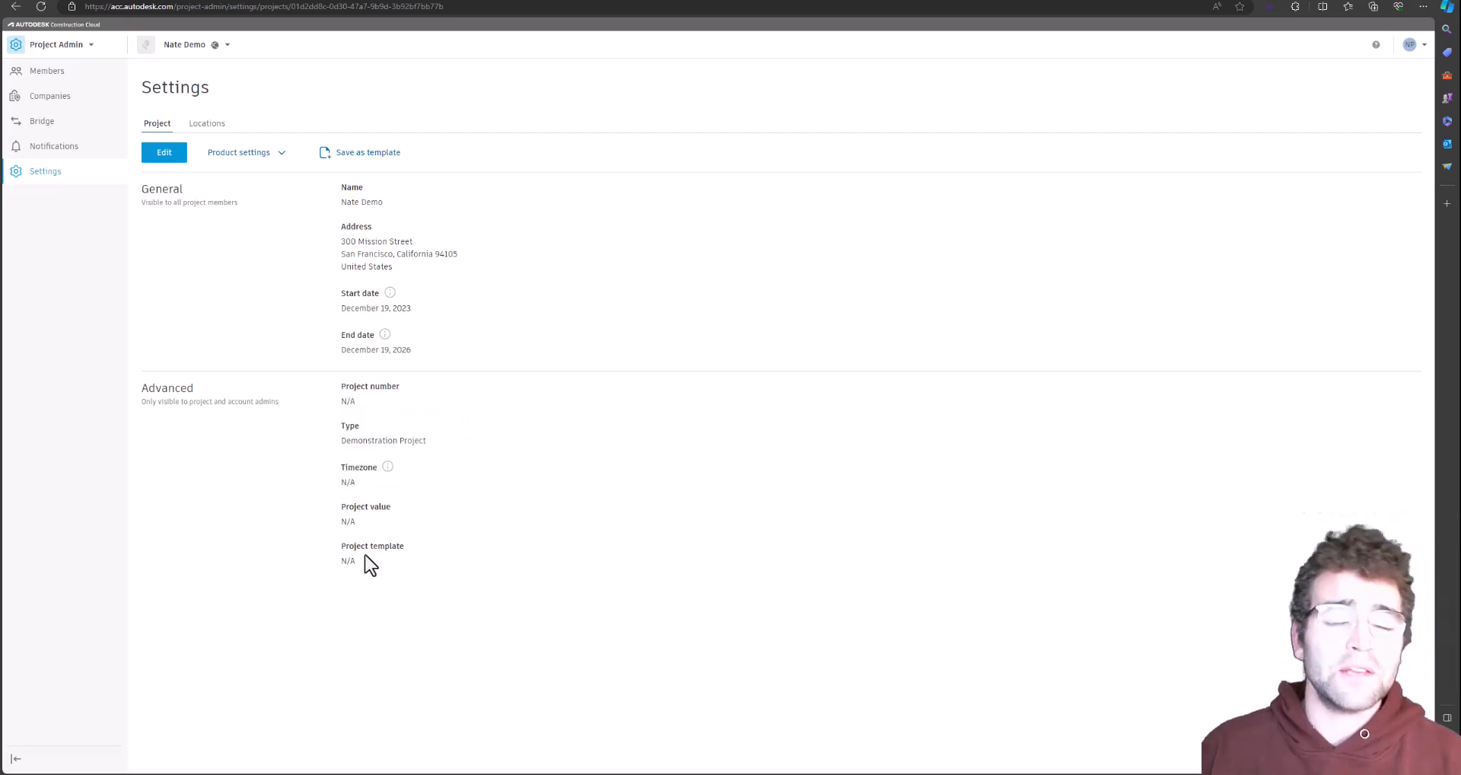
{"action": "left_click_drag", "start_coordinate": [358, 571], "coordinate": [342, 563]}
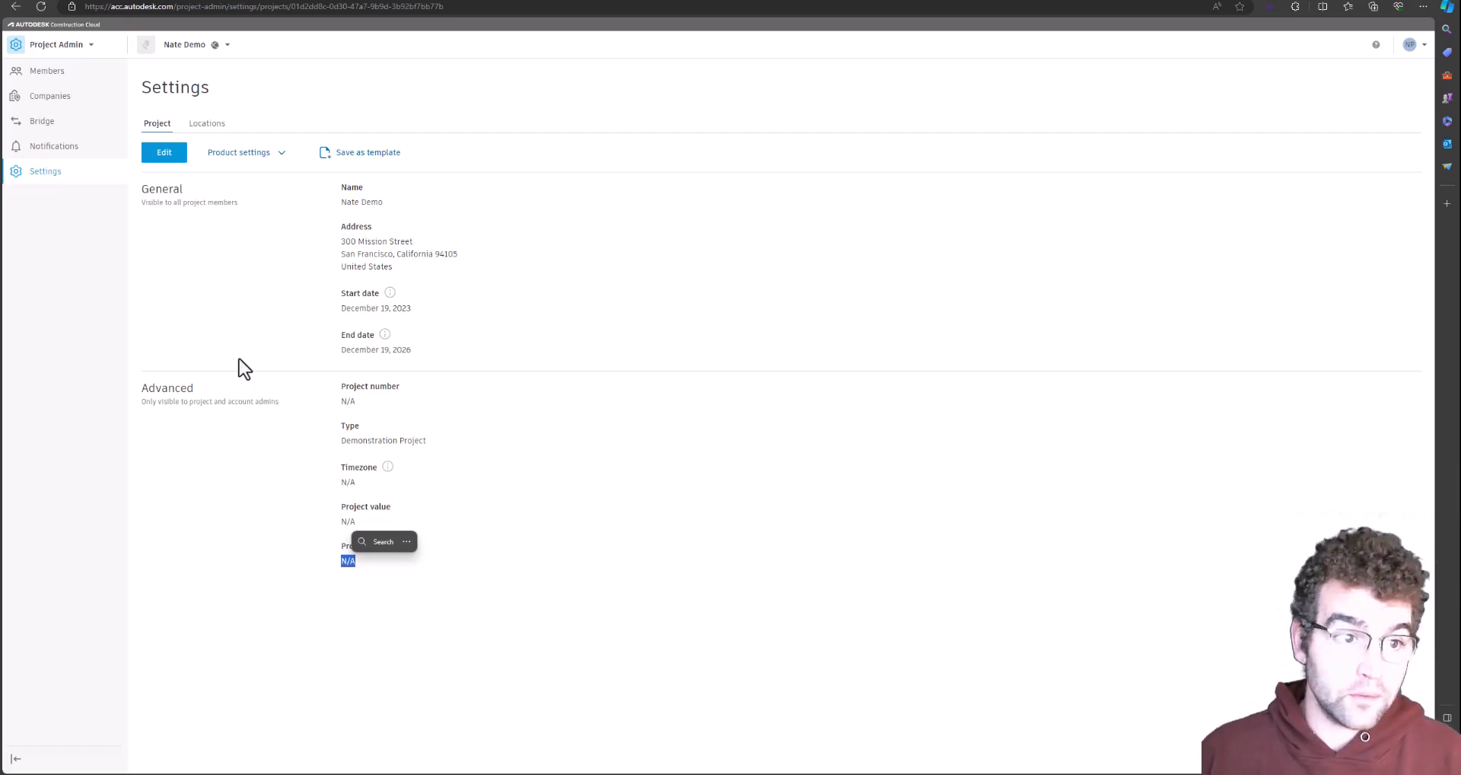
{"action": "left_click", "coordinate": [55, 49]}
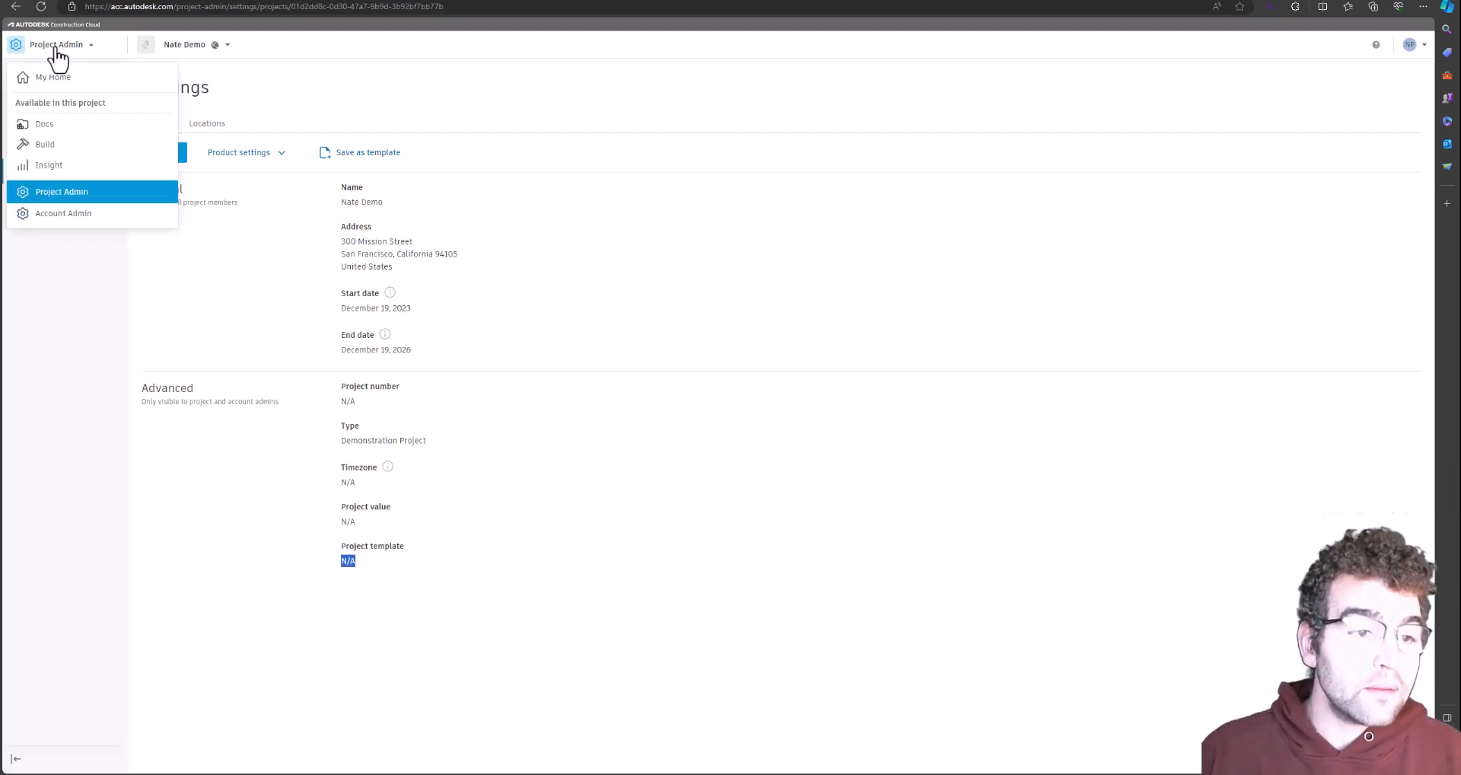
Switch to Build, review 0% complete, target date, precipitation and work status, then reopen the product list
{"action": "left_click", "coordinate": [65, 144]}
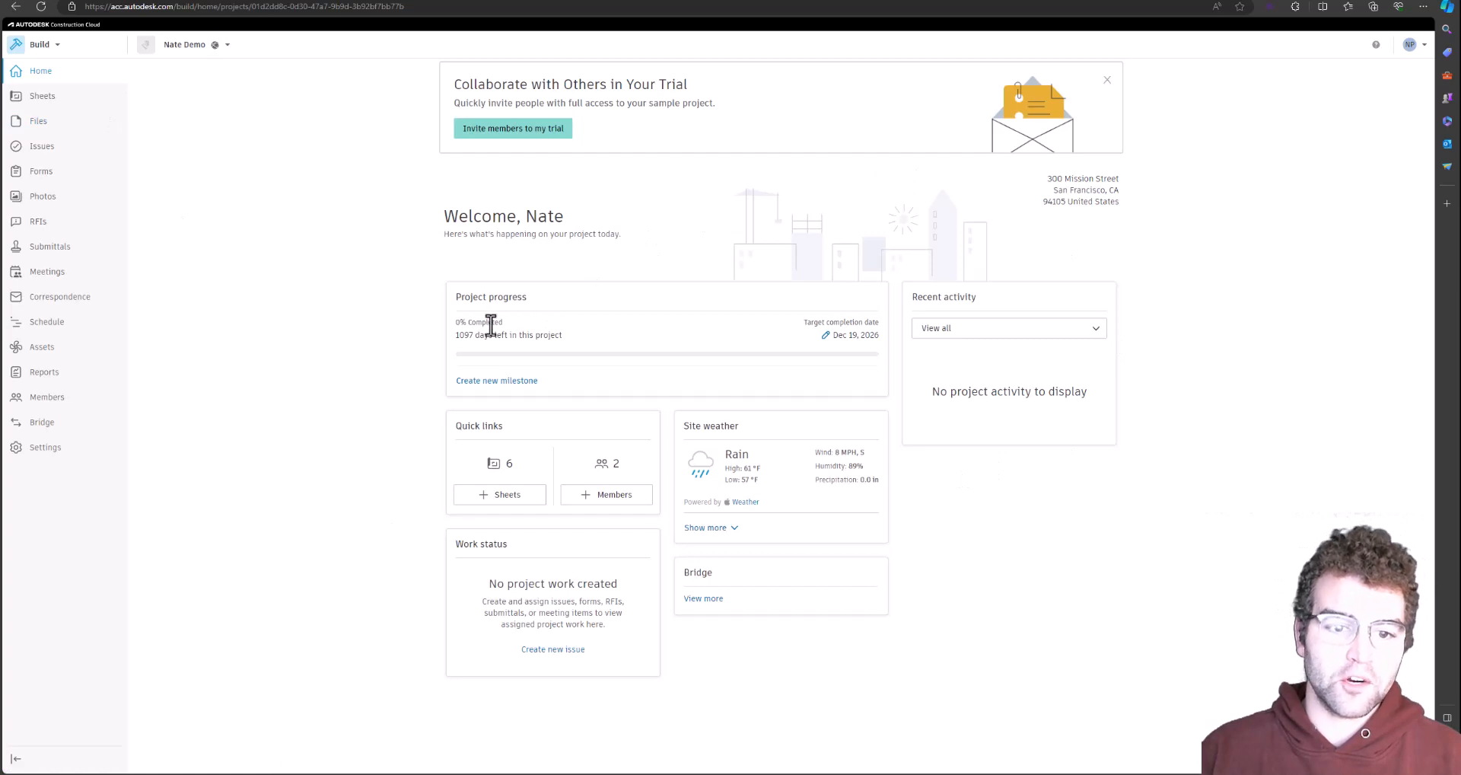
{"action": "left_click_drag", "start_coordinate": [503, 322], "coordinate": [461, 323]}
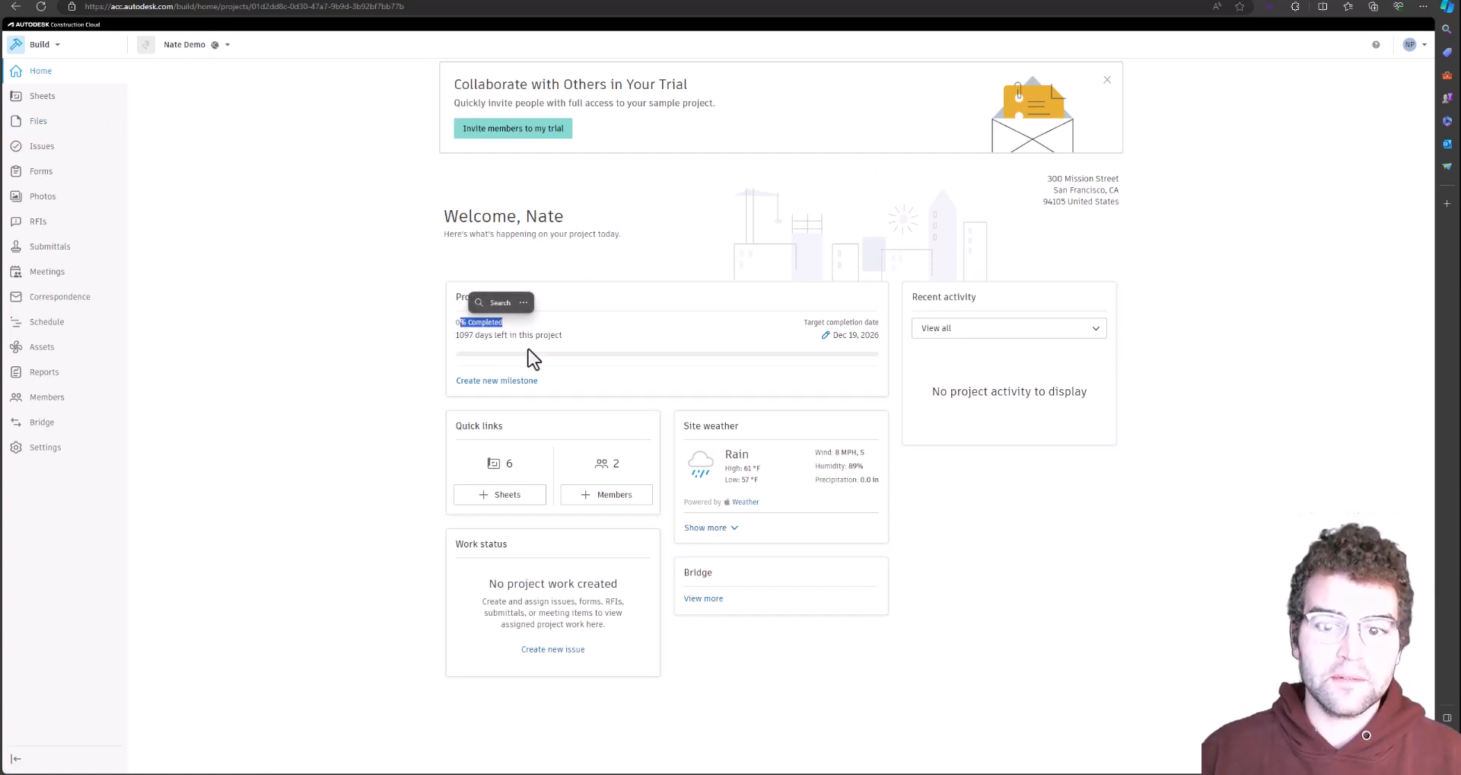
{"action": "left_click_drag", "start_coordinate": [870, 335], "coordinate": [824, 341]}
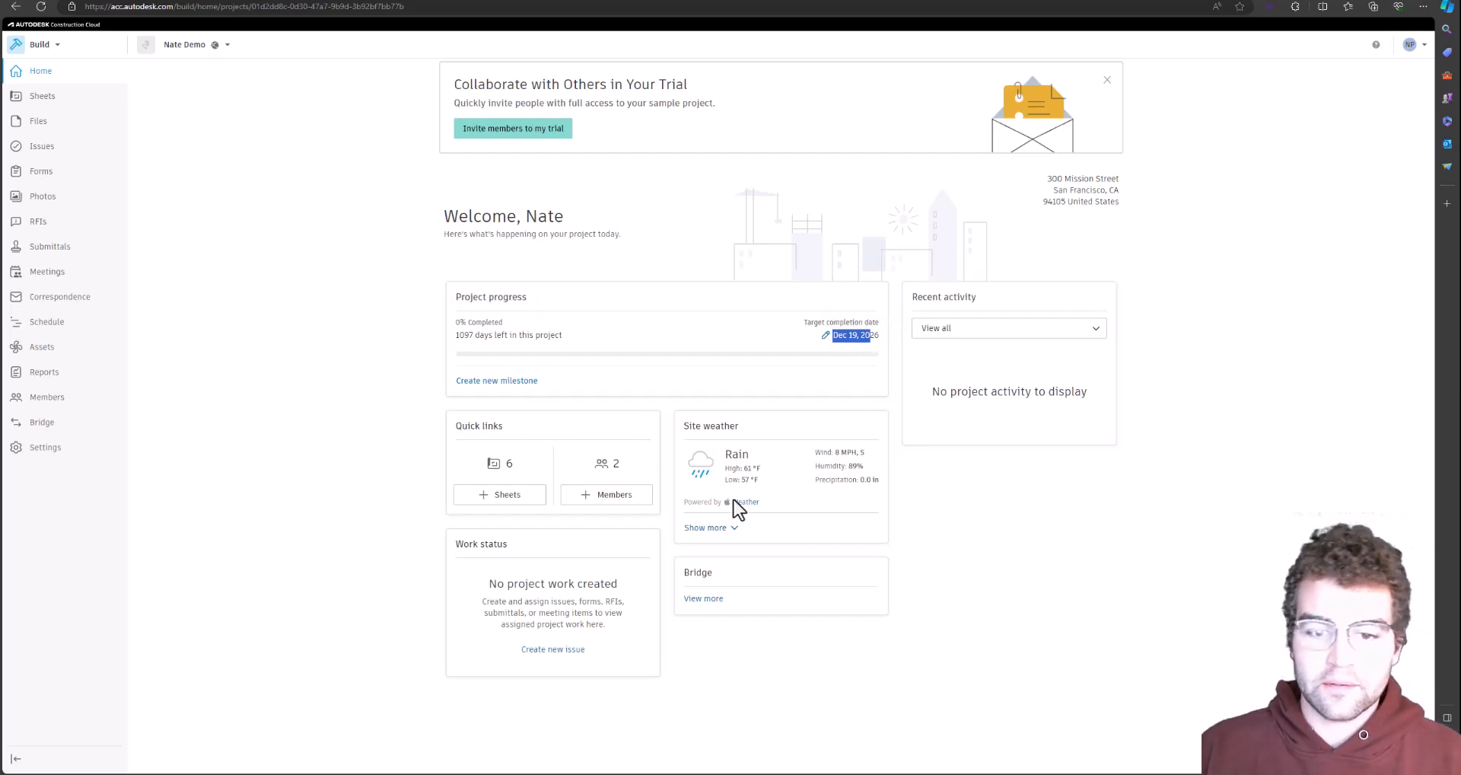
{"action": "left_click_drag", "start_coordinate": [878, 480], "coordinate": [860, 480]}
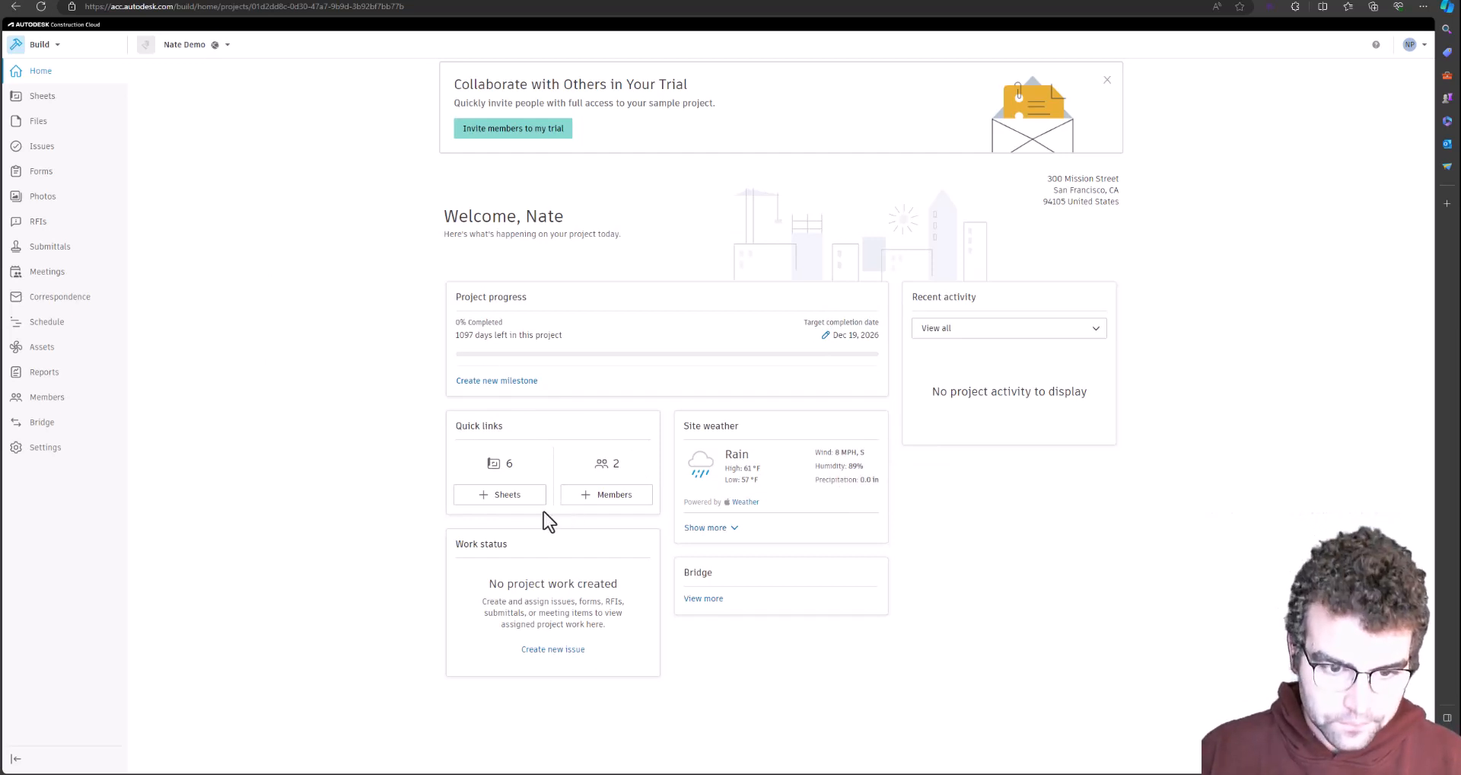
{"action": "left_click_drag", "start_coordinate": [606, 624], "coordinate": [456, 572]}
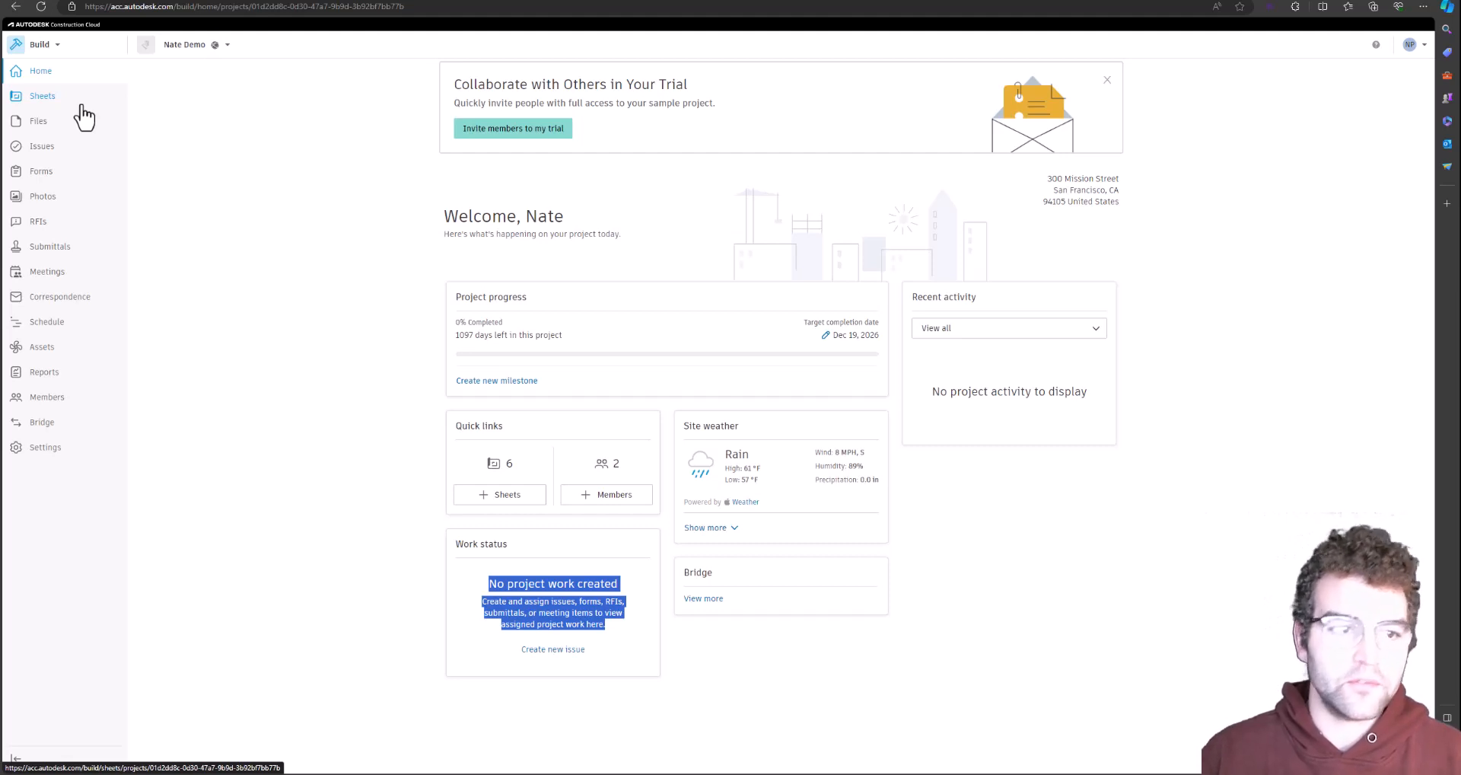
{"action": "left_click", "coordinate": [42, 45]}
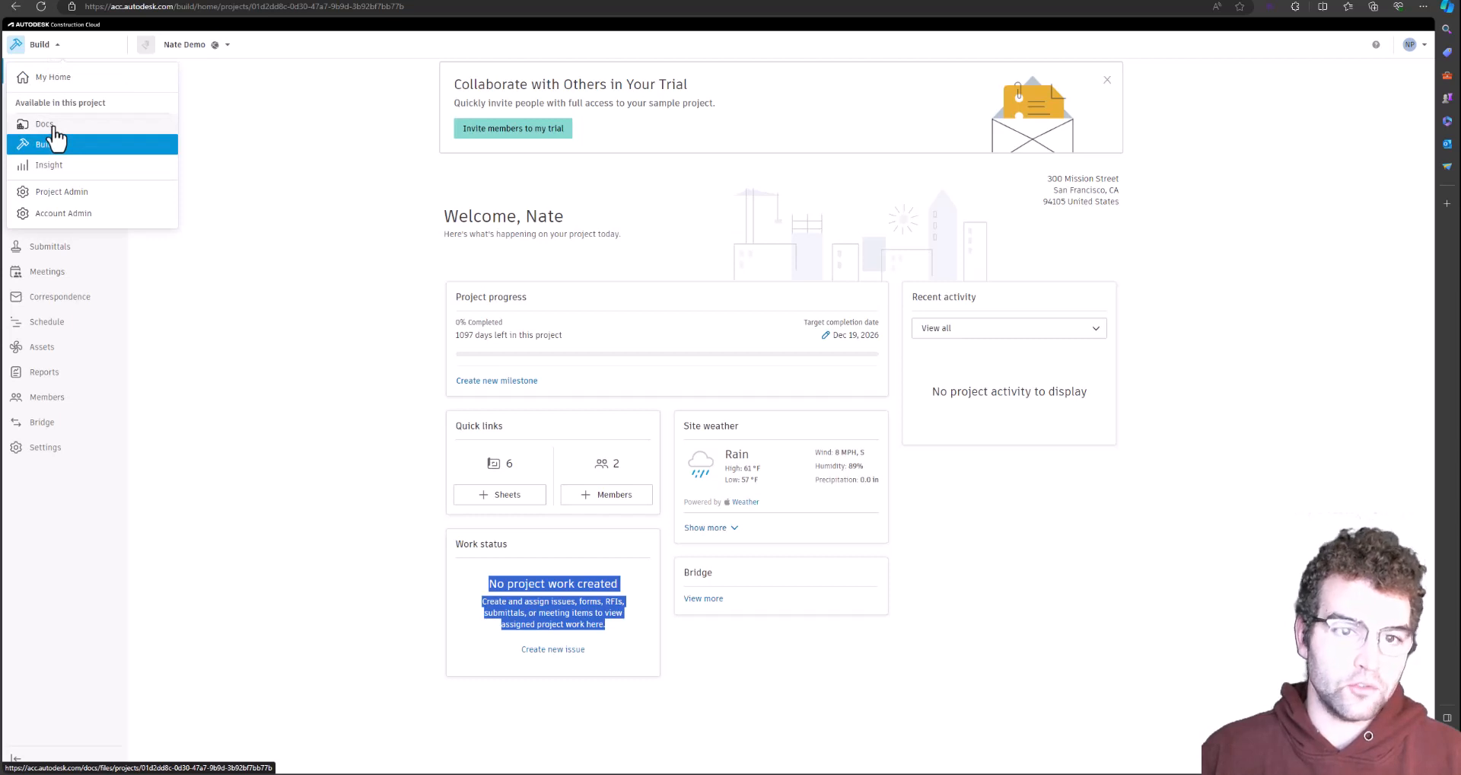
Switch to Docs to show the Project Files with the 01 Preconstruction folder
{"action": "left_click", "coordinate": [53, 126]}
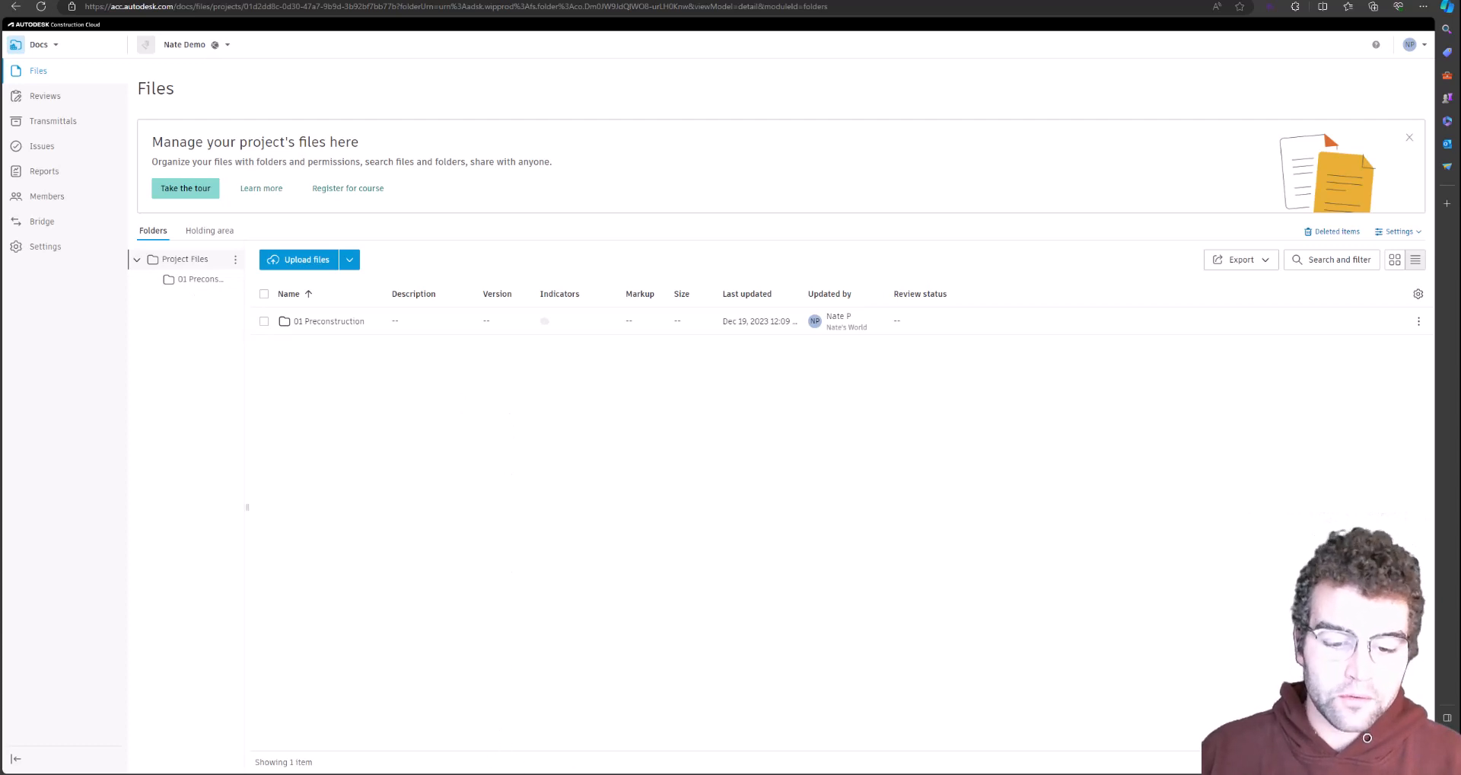
In the second account's window, open and reload Docs to see the 'Can't view folder' notice
{"action": "key", "text": "alt+Tab"}
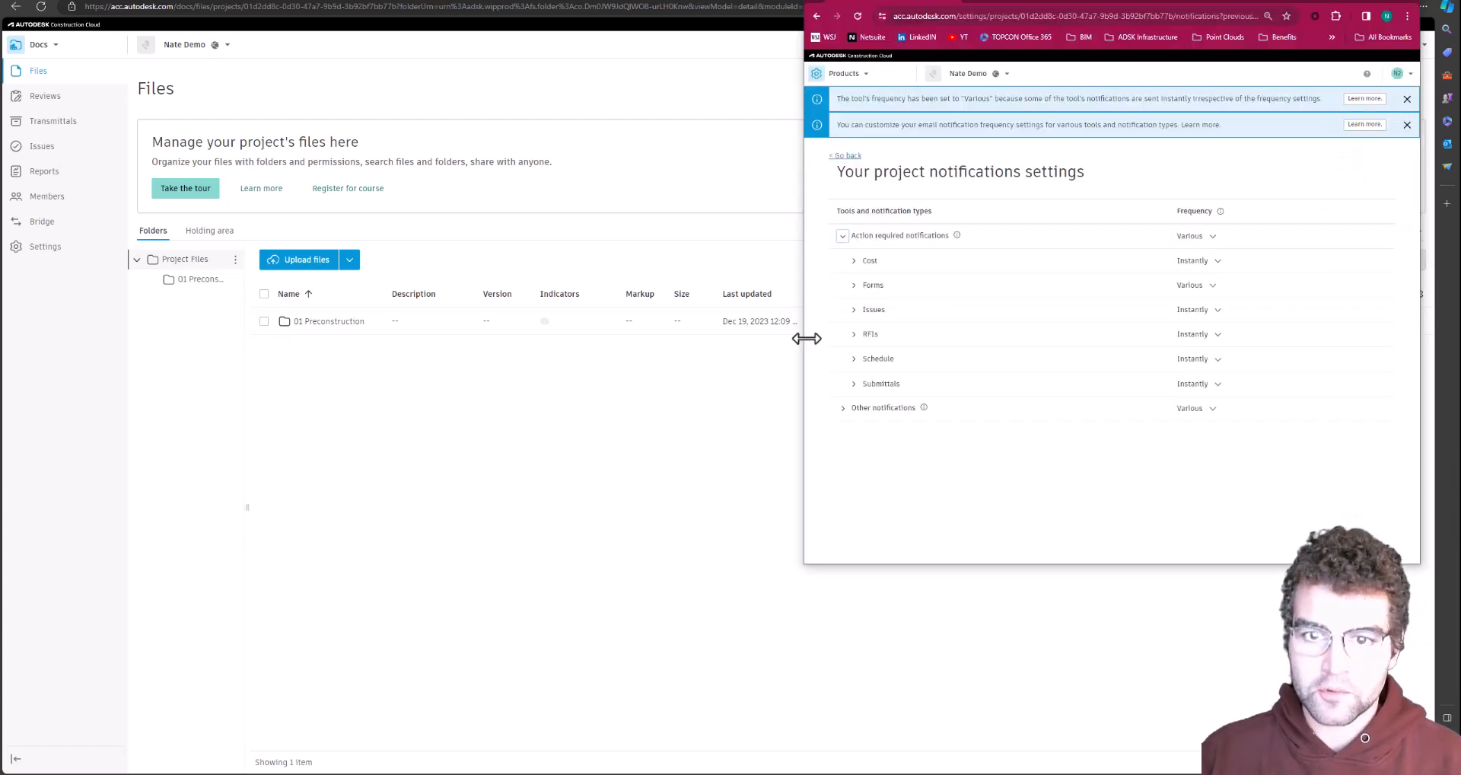
{"action": "left_click", "coordinate": [858, 77]}
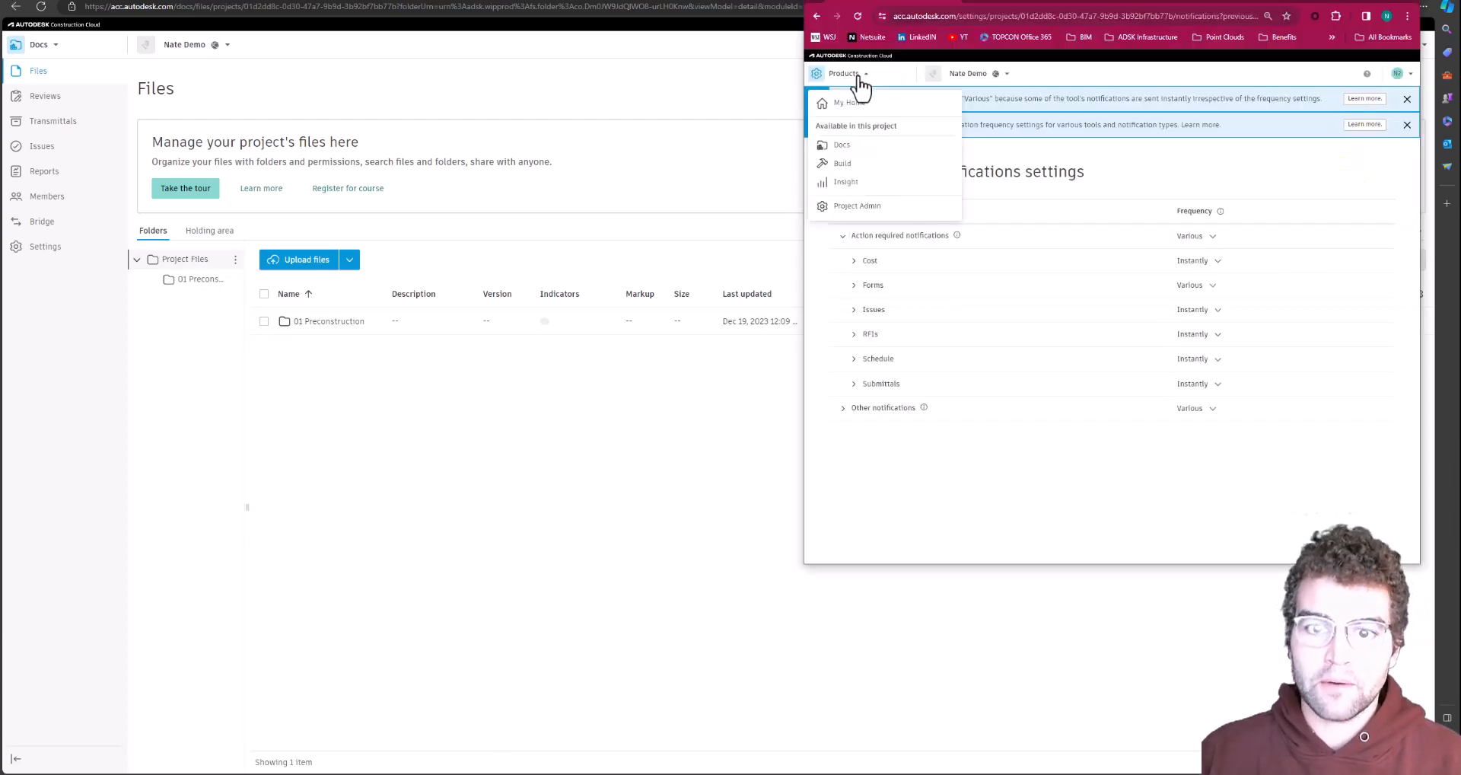
{"action": "left_click", "coordinate": [845, 150]}
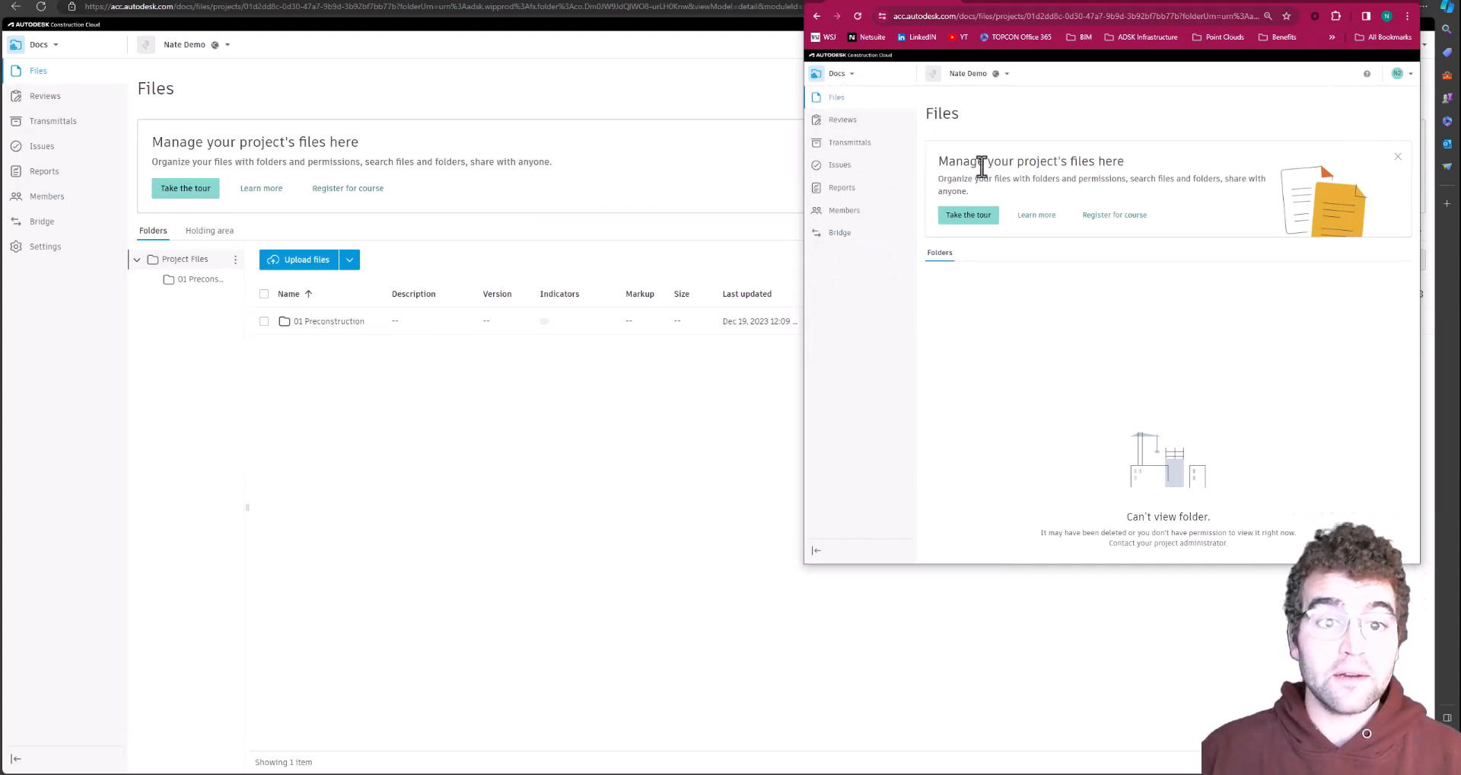
{"action": "left_click", "coordinate": [856, 15]}
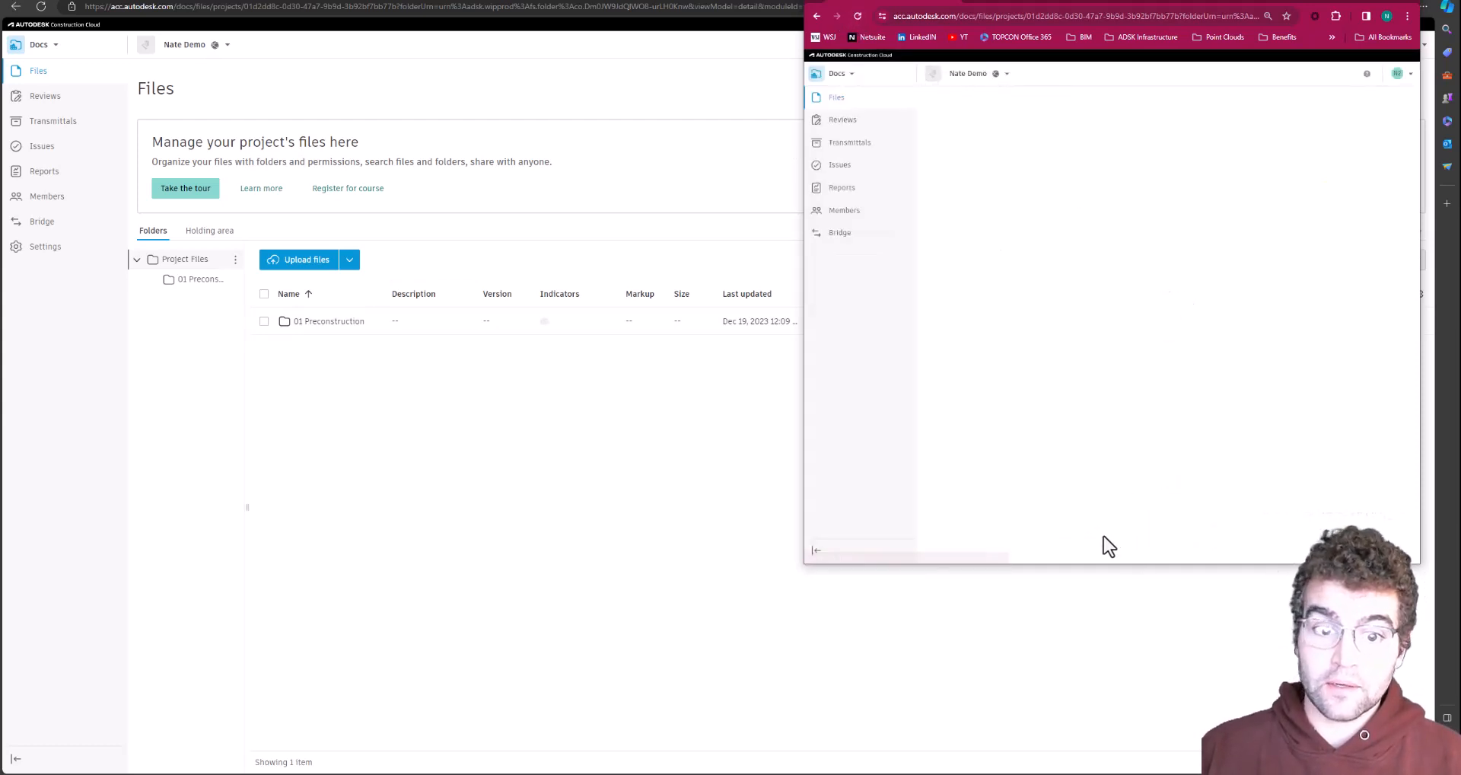
{"action": "left_click_drag", "start_coordinate": [1074, 533], "coordinate": [1245, 546]}
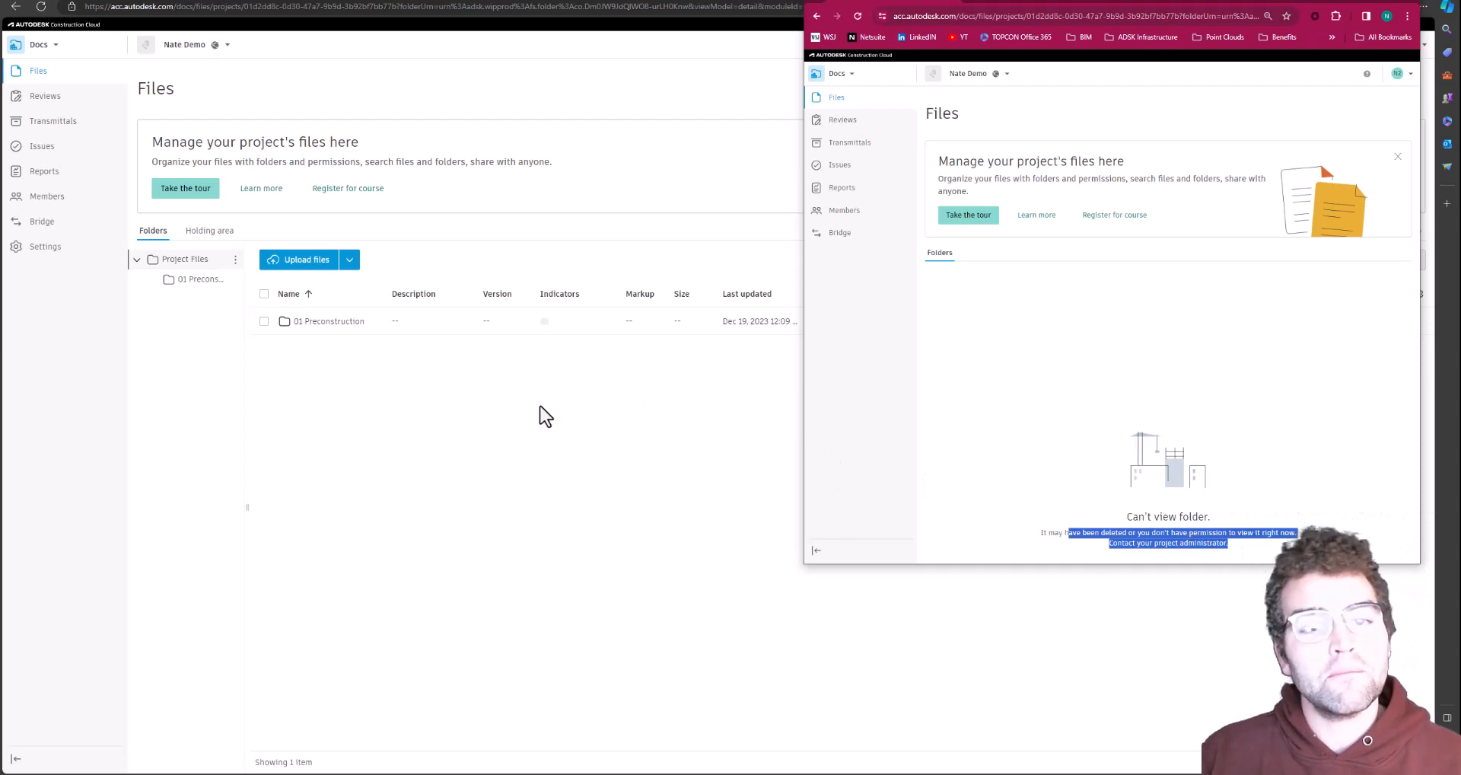
Add the member company, found by searching 'NAT', with Edit permission on 01 Preconstruction
{"action": "left_click", "coordinate": [592, 456]}
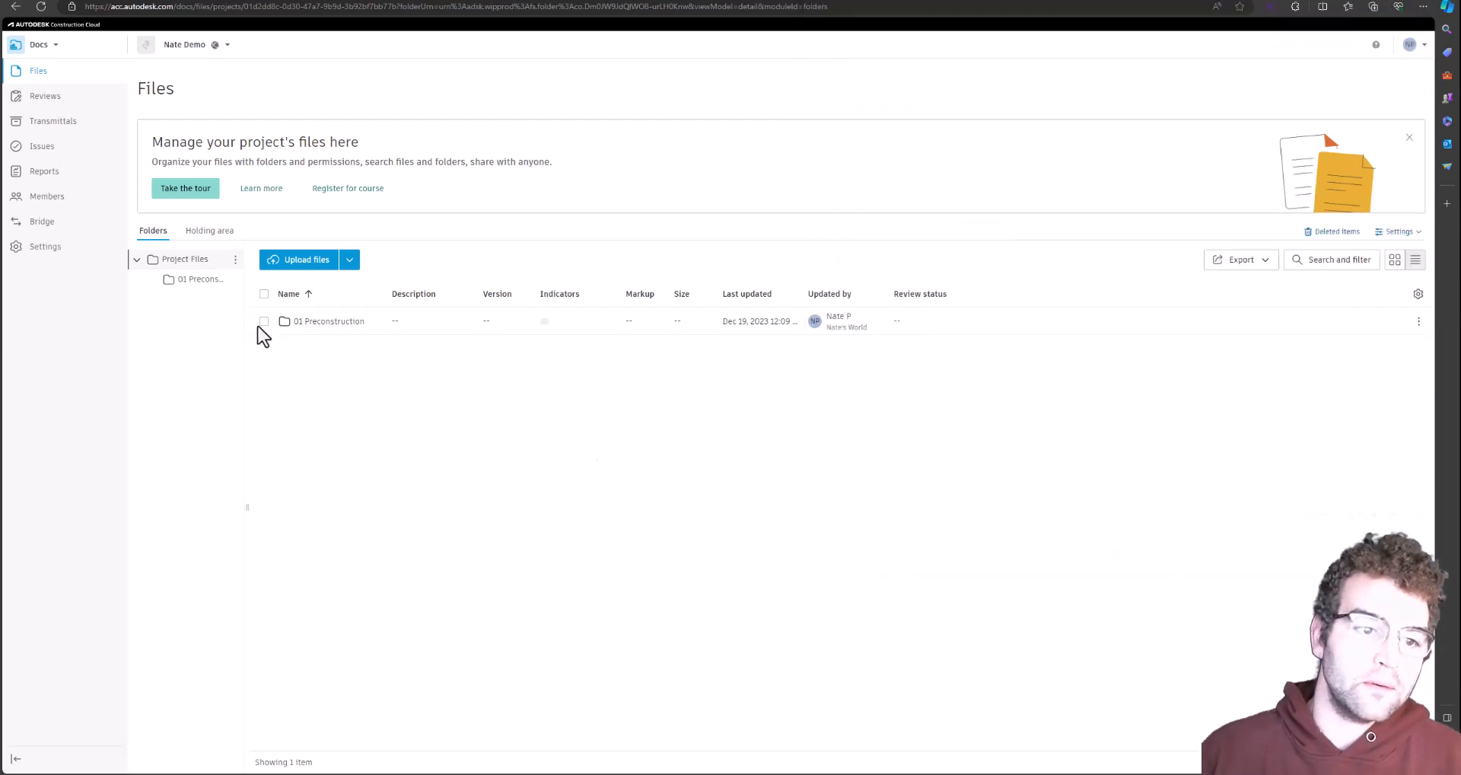
{"action": "left_click", "coordinate": [235, 280]}
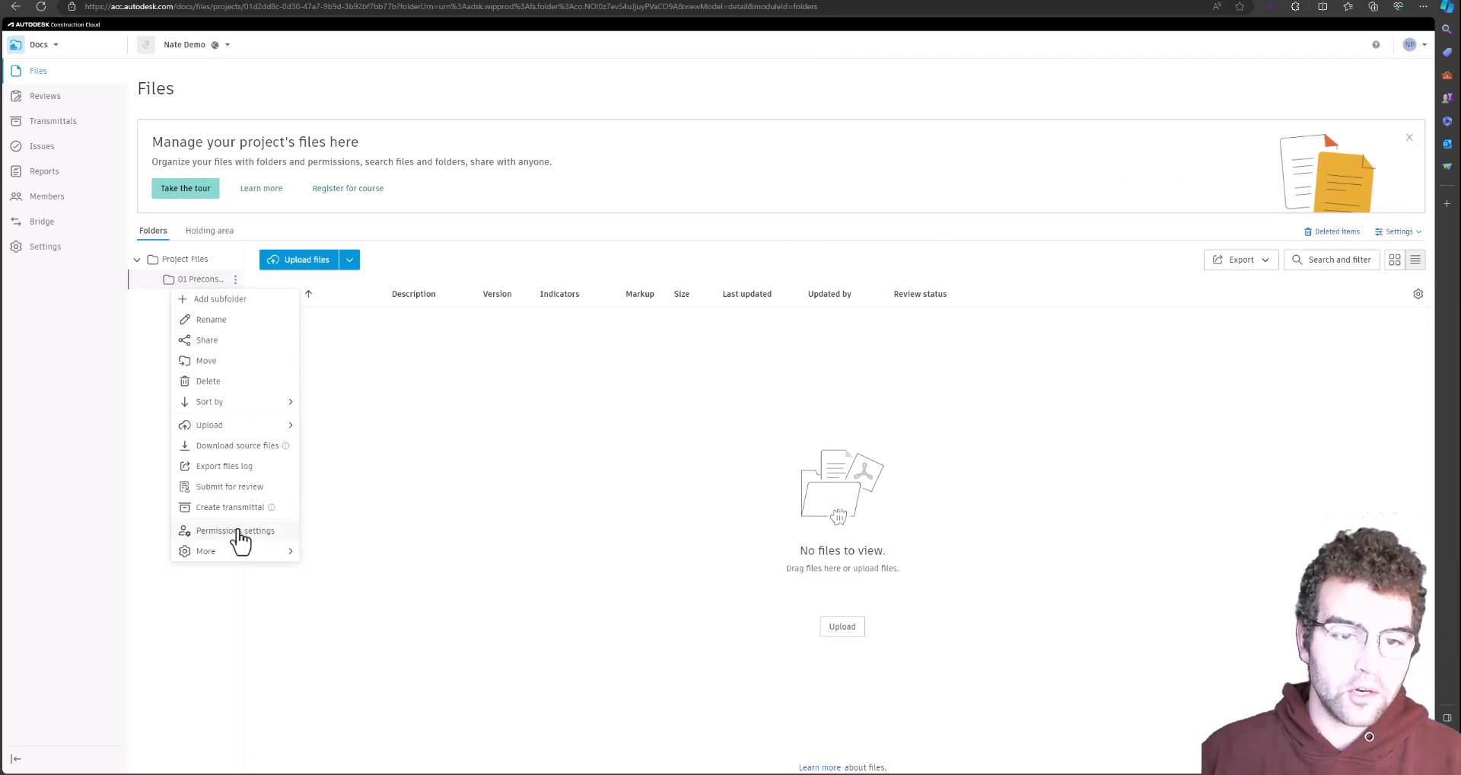
{"action": "left_click", "coordinate": [237, 533]}
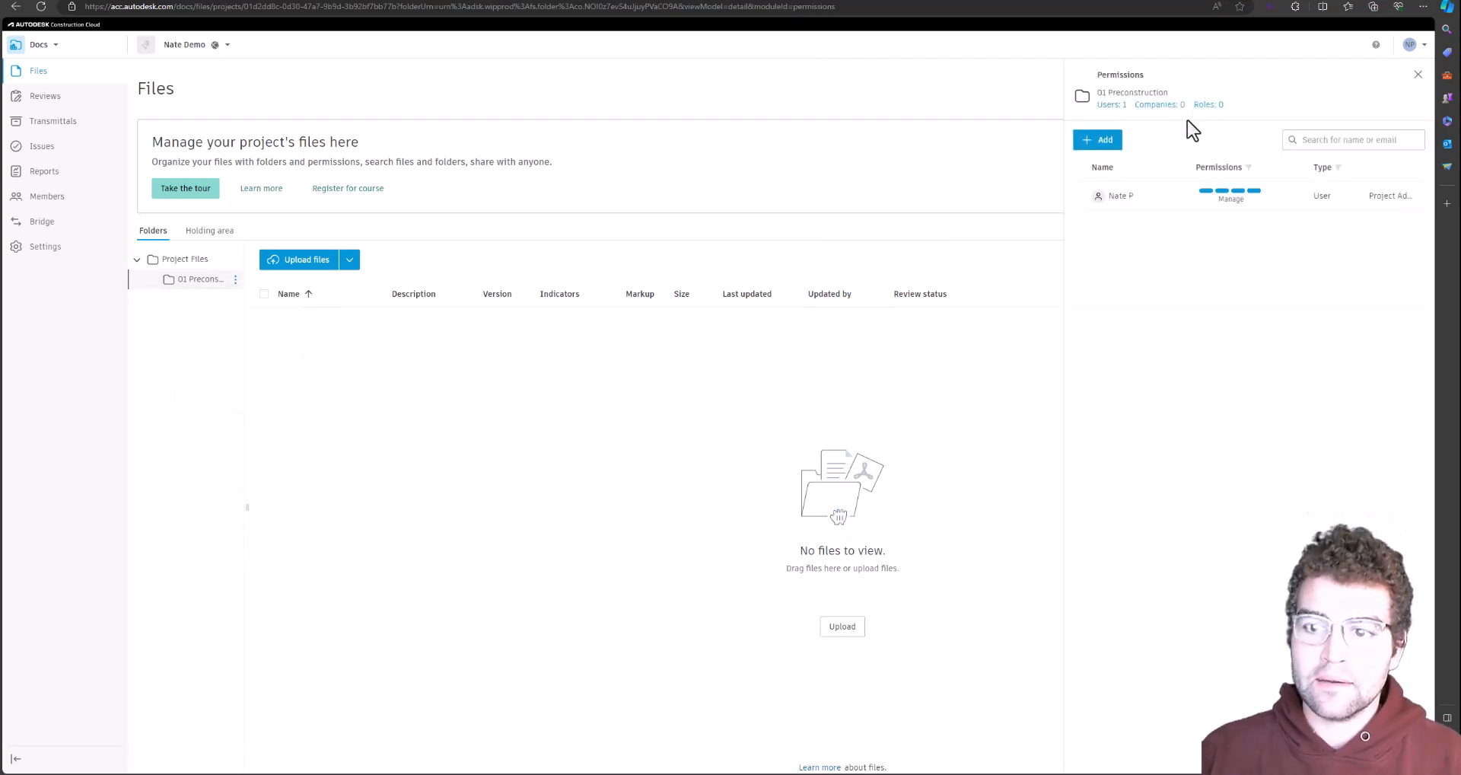
{"action": "left_click", "coordinate": [1102, 142]}
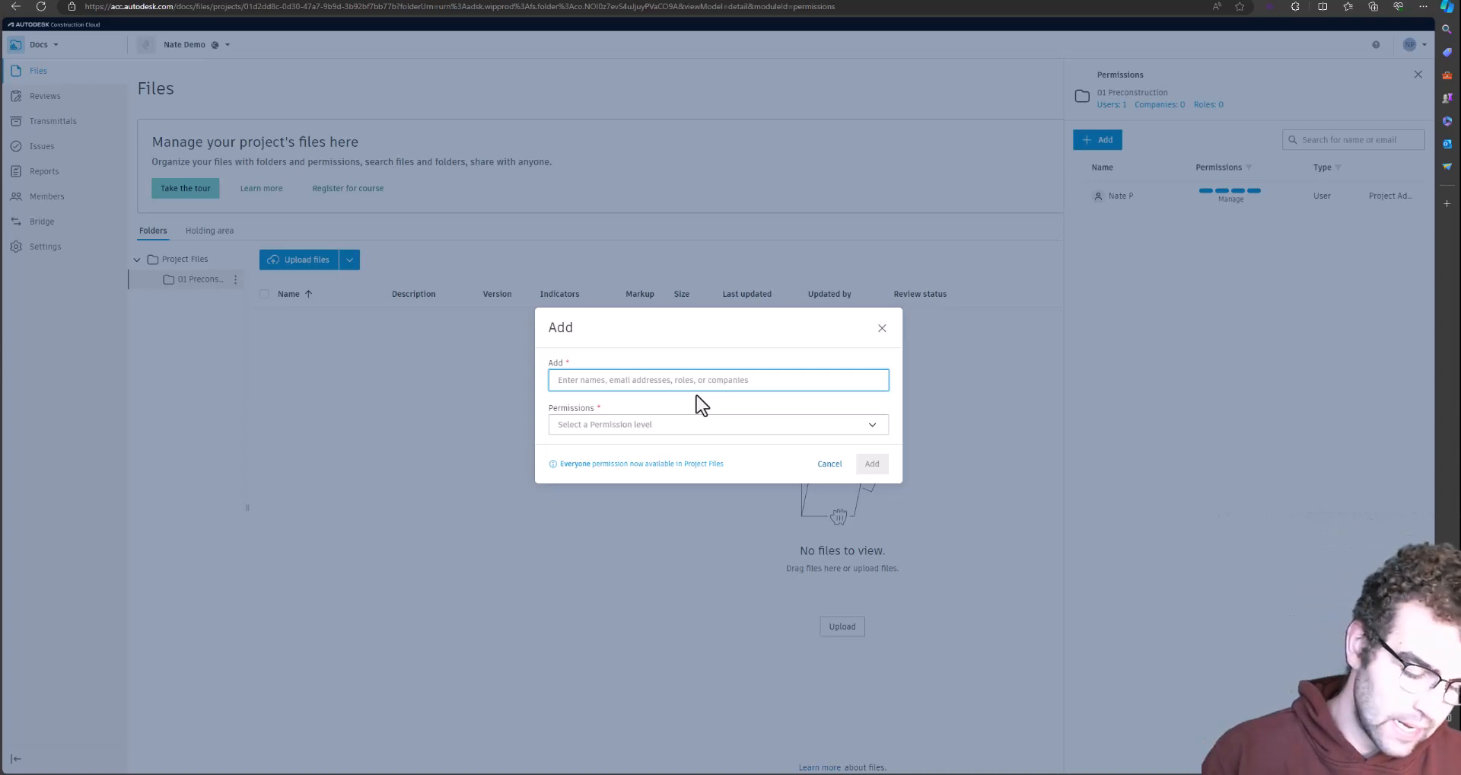
{"action": "type", "text": "NAT"}
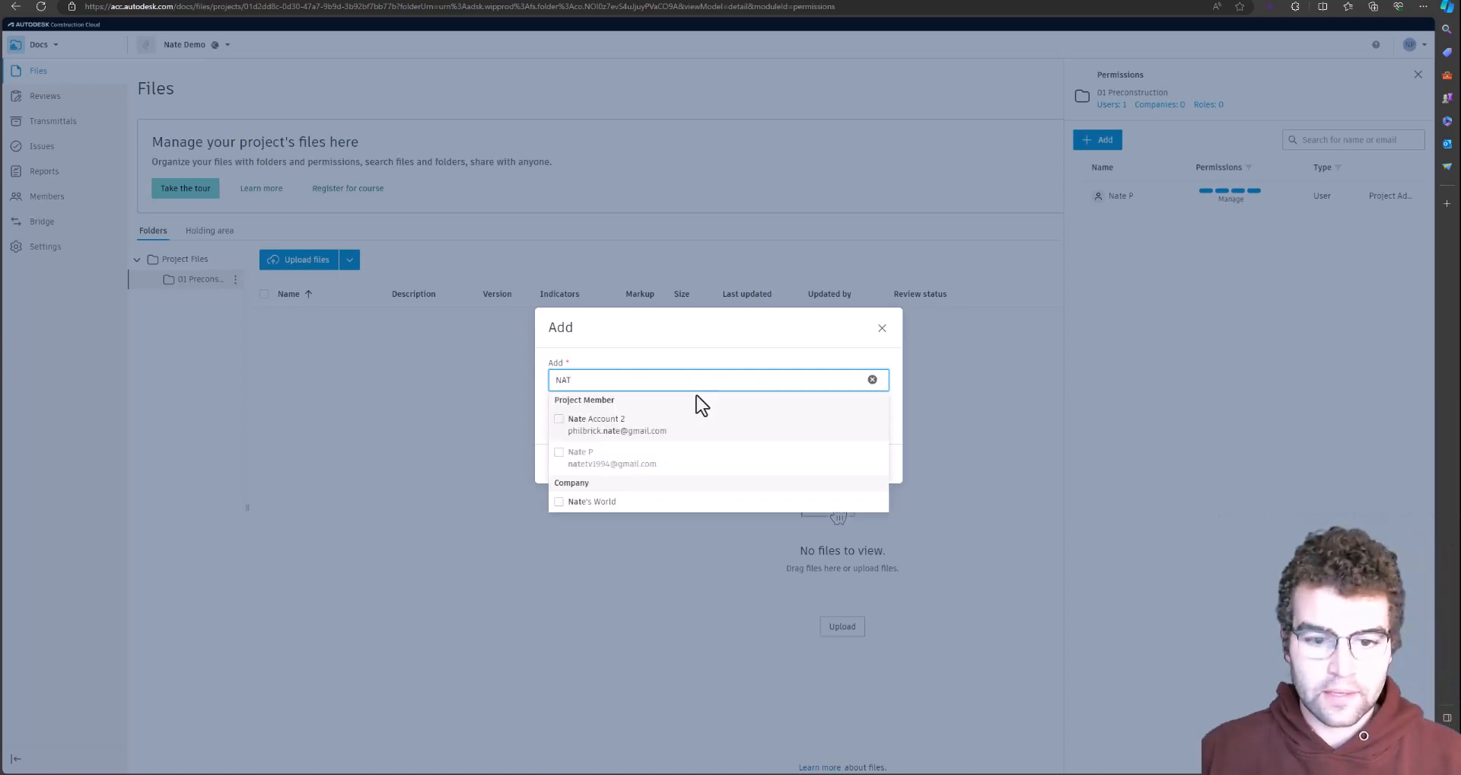
{"action": "left_click", "coordinate": [559, 501]}
{"action": "left_click", "coordinate": [687, 339]}
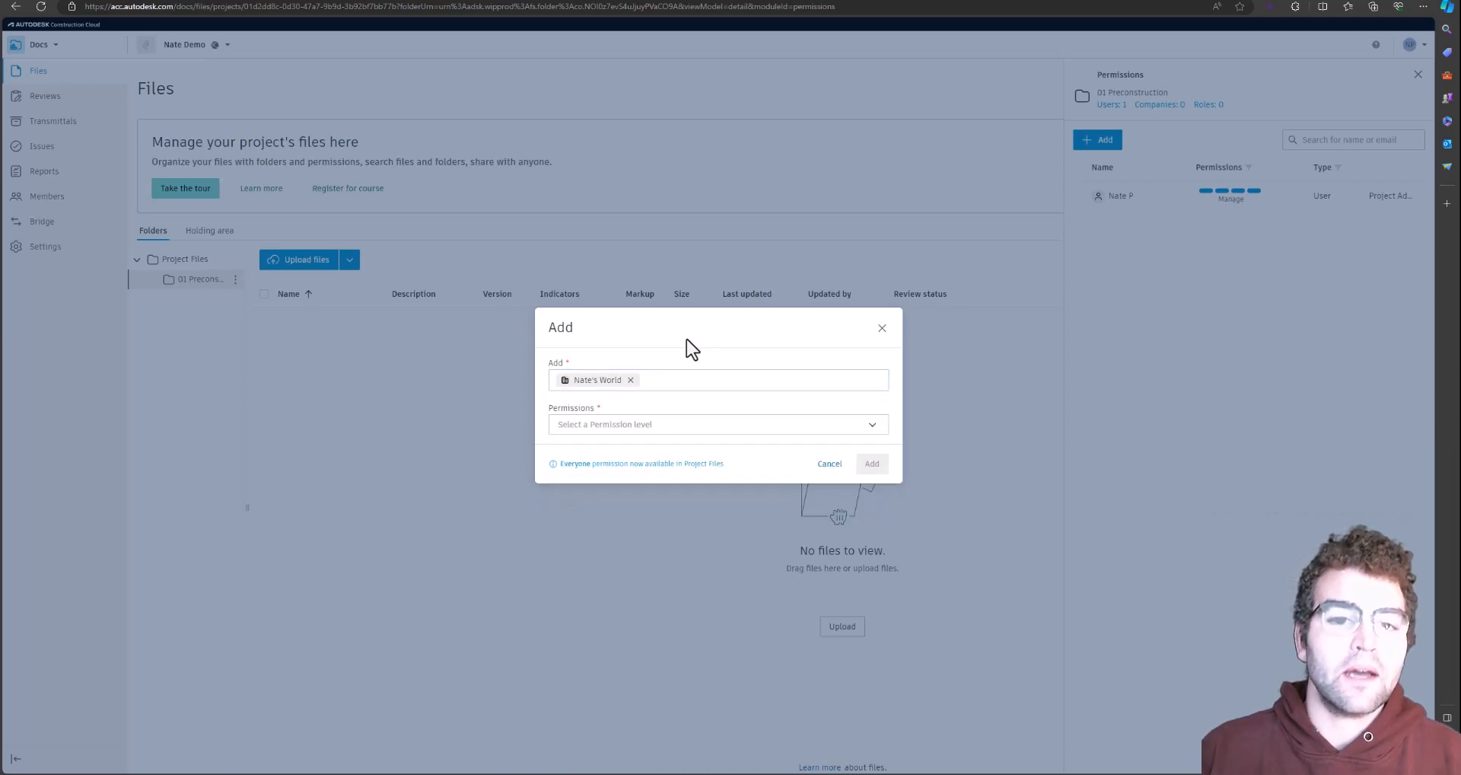
{"action": "left_click", "coordinate": [661, 426]}
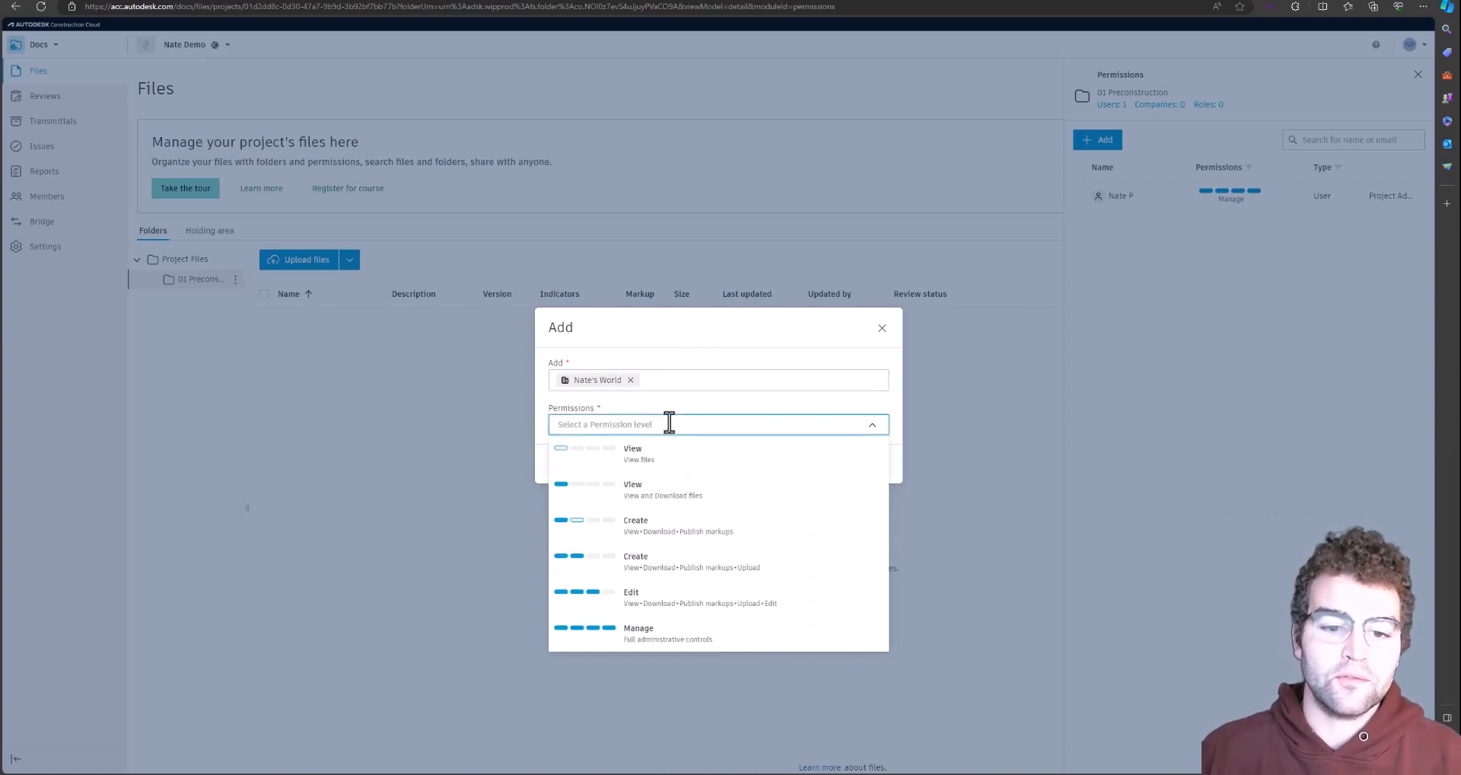
{"action": "left_click", "coordinate": [720, 609]}
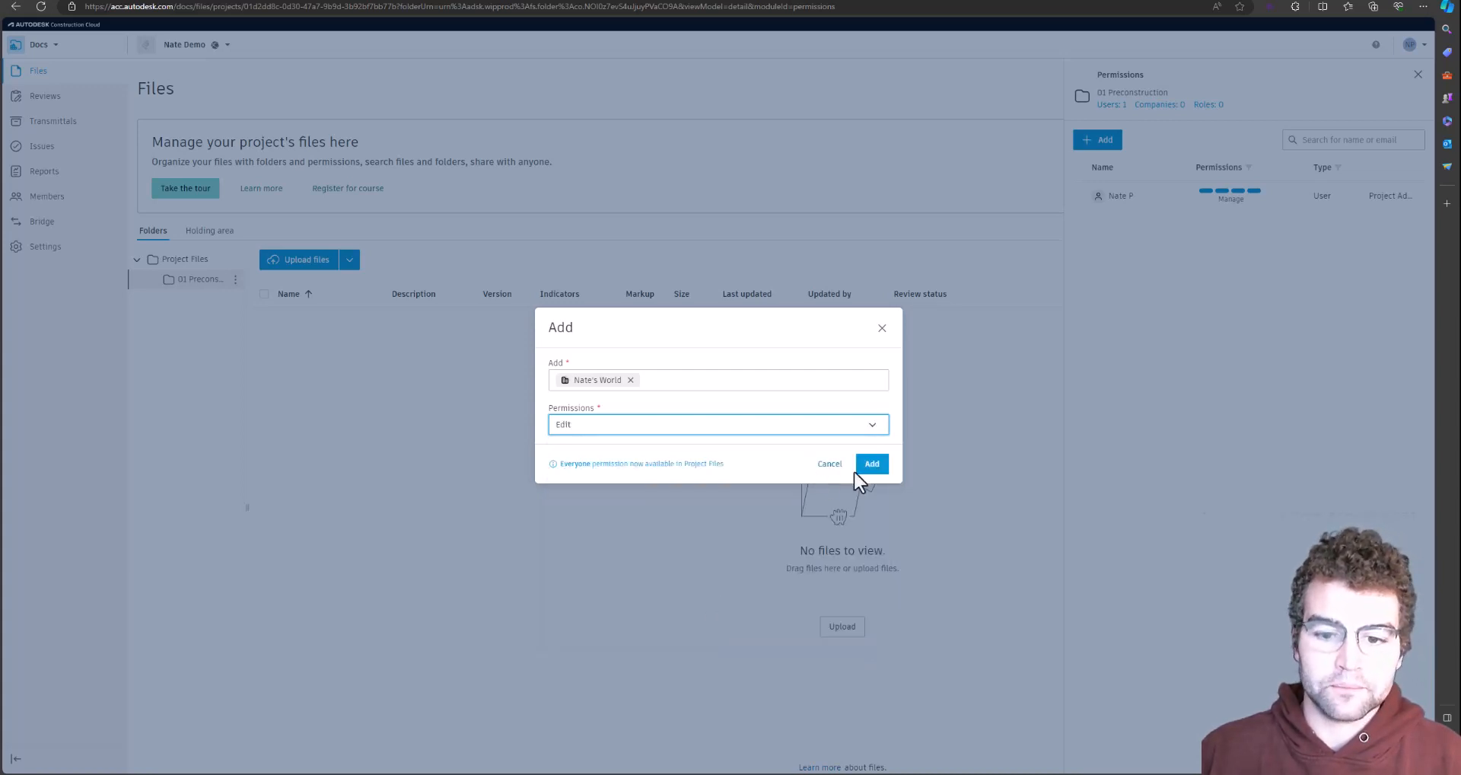
{"action": "left_click", "coordinate": [874, 470]}
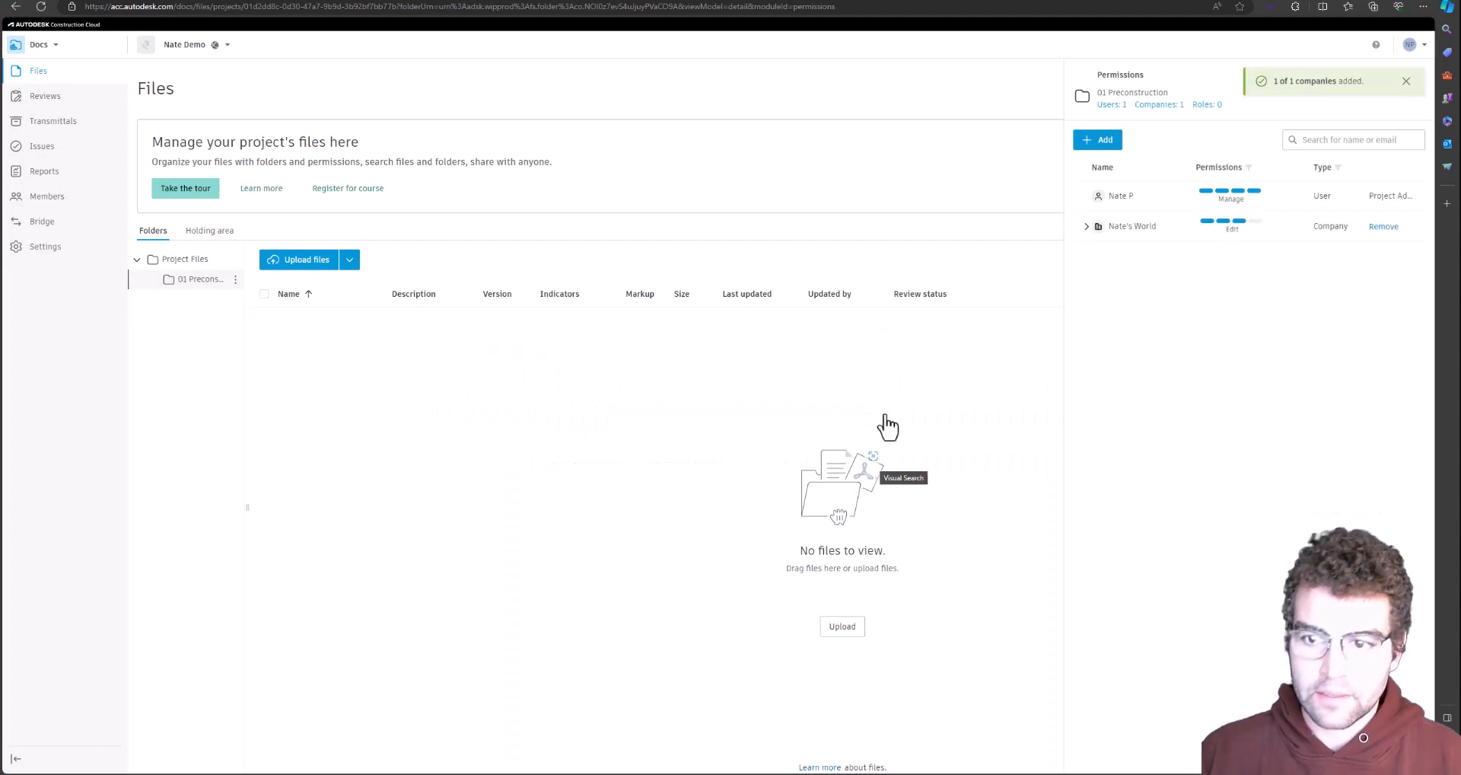
Expand the company's members, then reload the second account's Docs page twice to check access
{"action": "left_click", "coordinate": [1088, 227]}
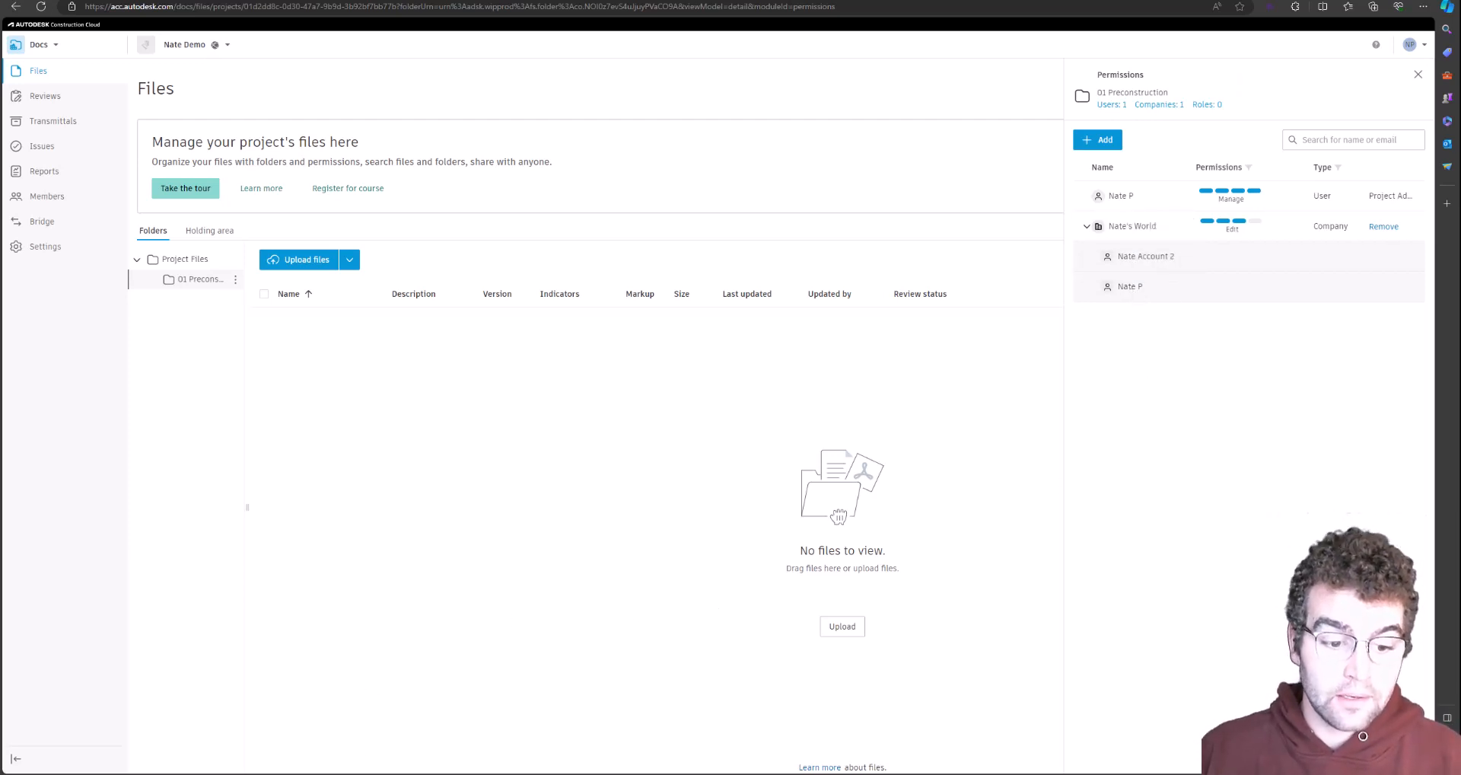
{"action": "key", "text": "alt+Tab"}
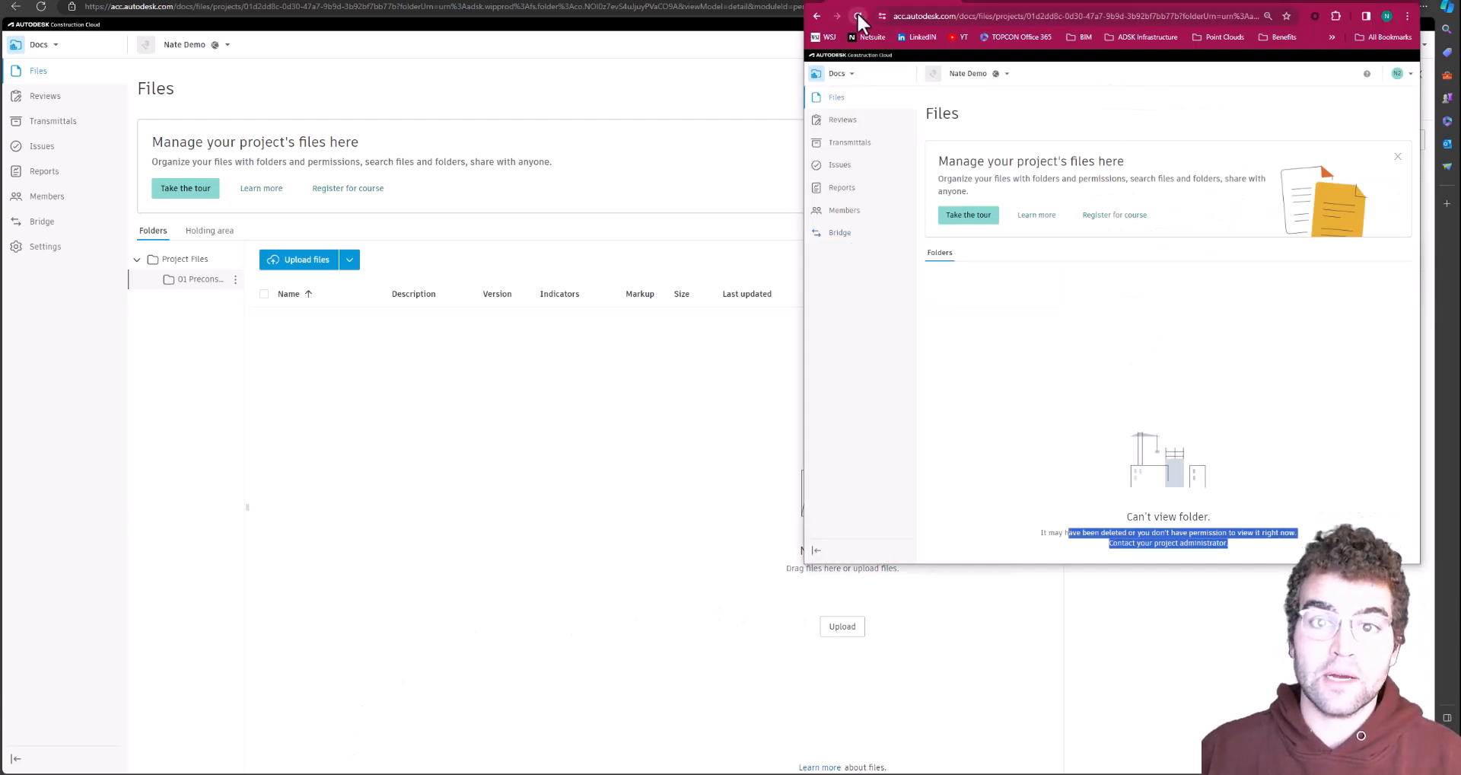
{"action": "left_click", "coordinate": [857, 15]}
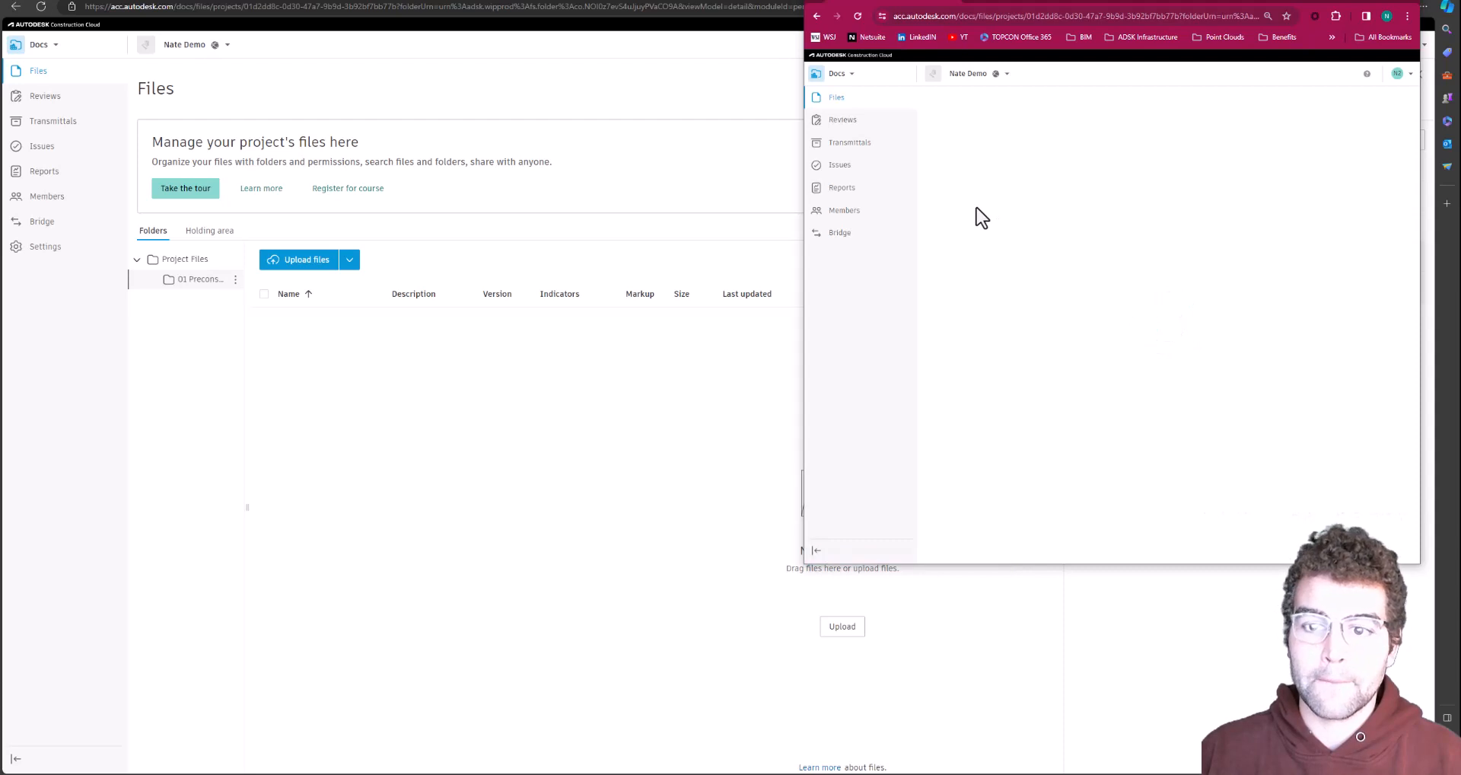
{"action": "left_click", "coordinate": [858, 15]}
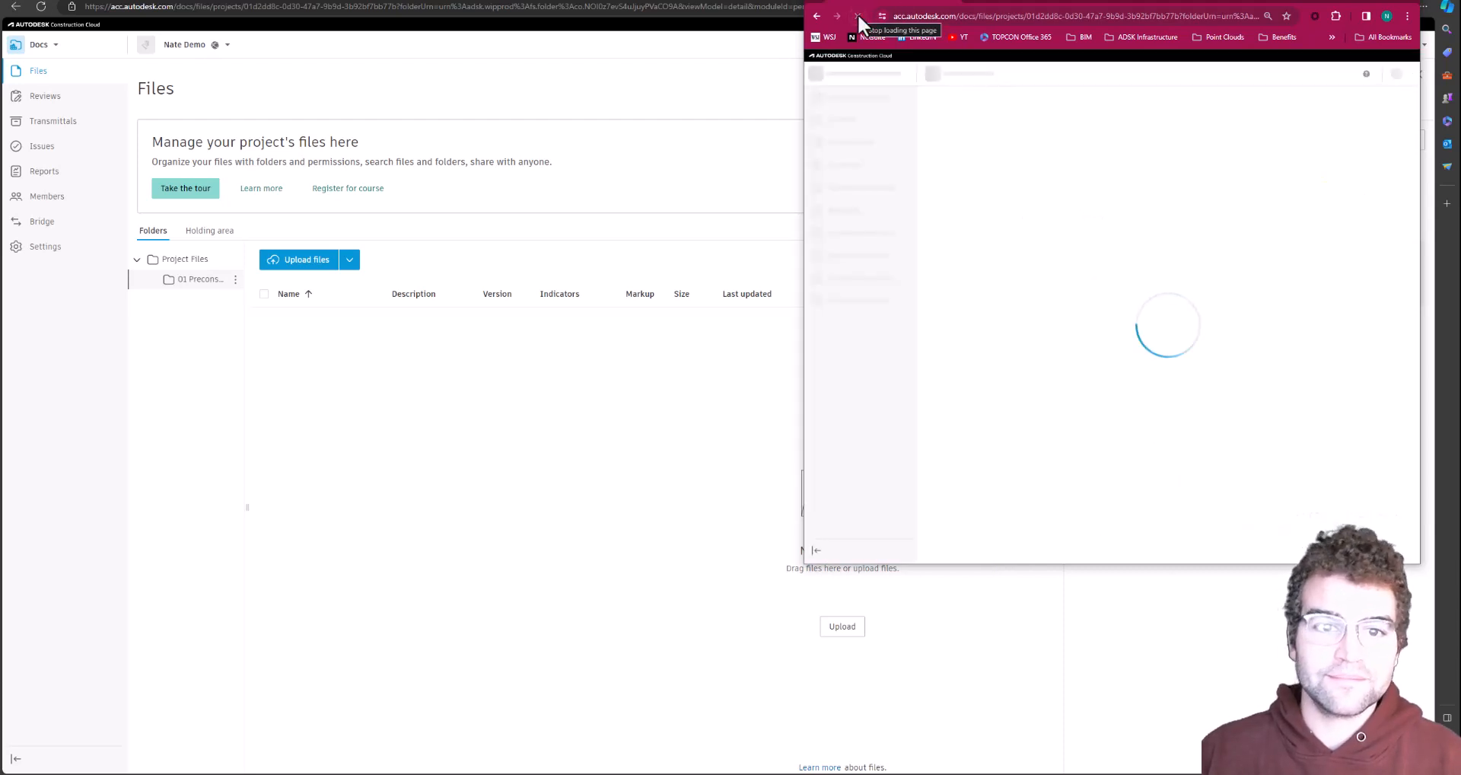